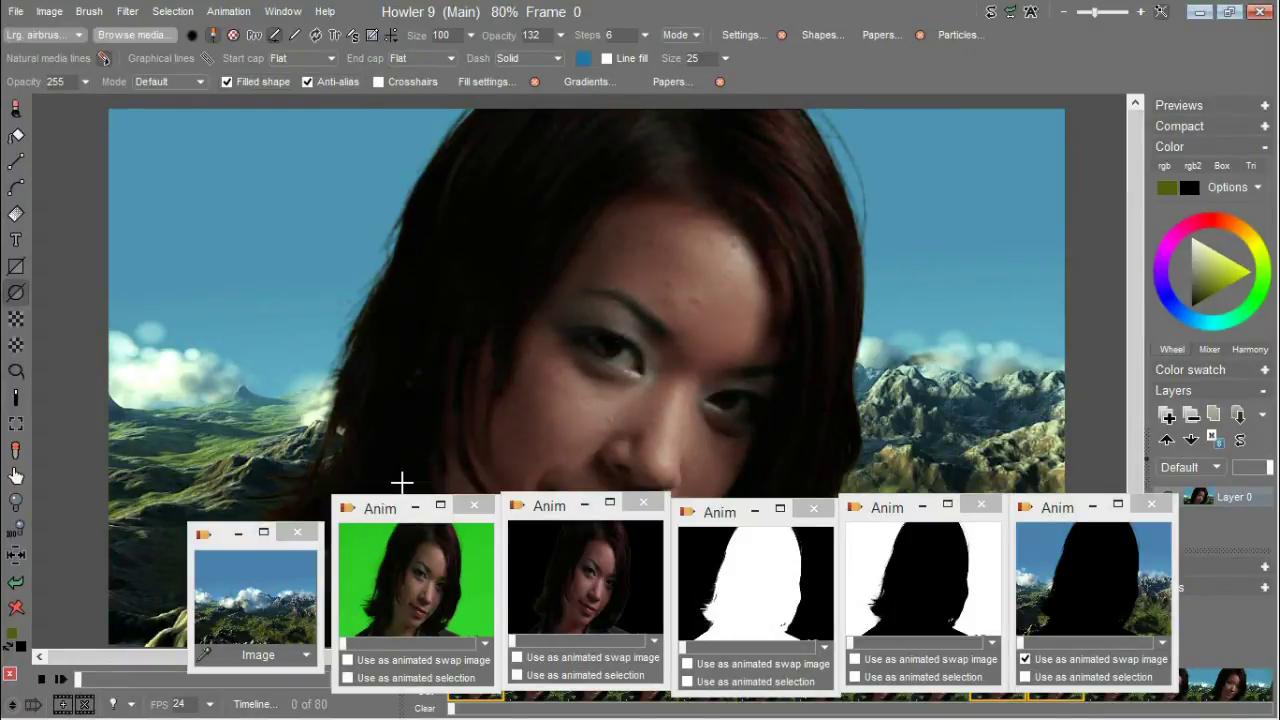
Step: Spread the background image window and the five stored animation windows around the edges of the composite so its centre is clear
left_click_drag(230, 545, 85, 512)
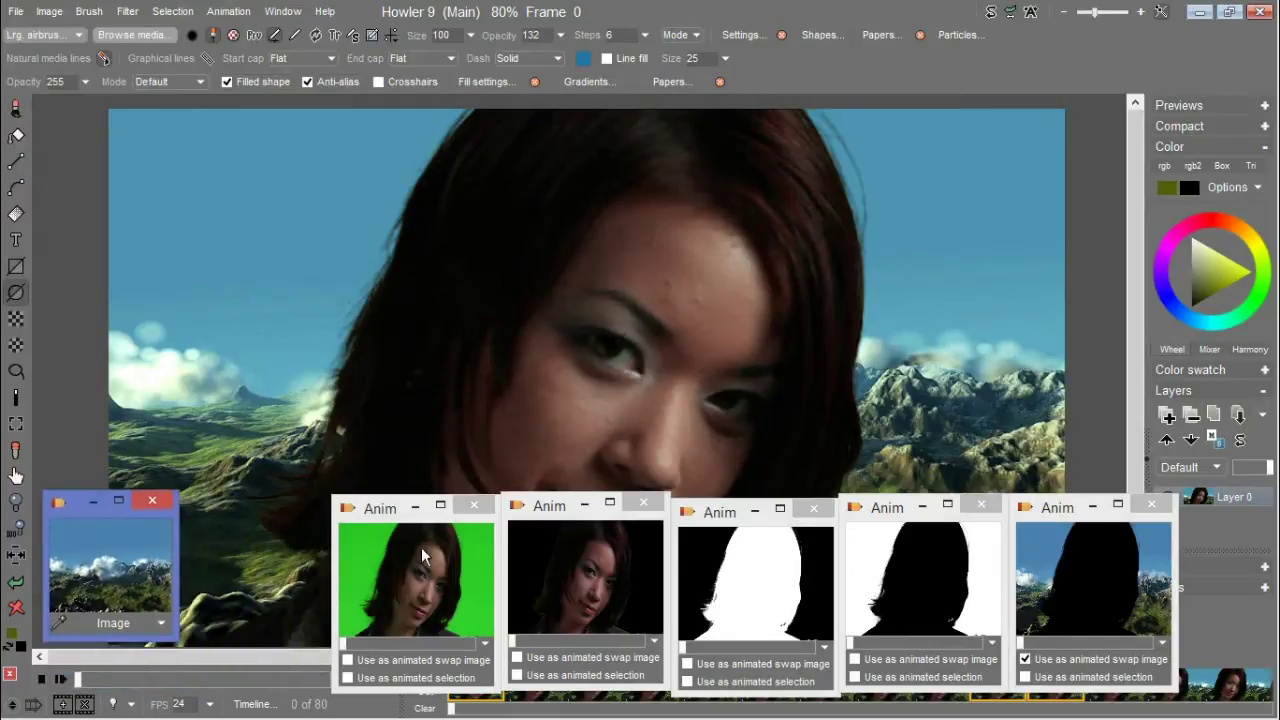
left_click_drag(398, 520, 1166, 66)
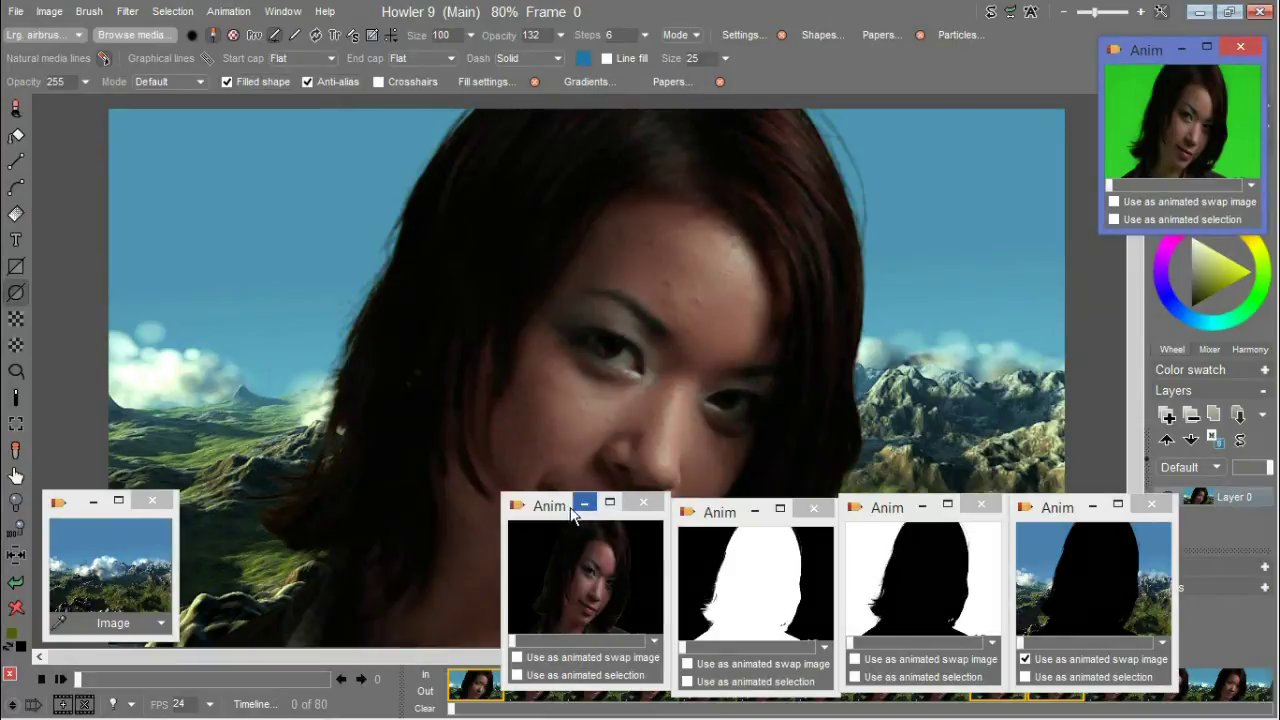
left_click_drag(559, 505, 1190, 247)
left_click_drag(720, 516, 980, 52)
left_click_drag(886, 508, 976, 251)
left_click_drag(1078, 518, 993, 459)
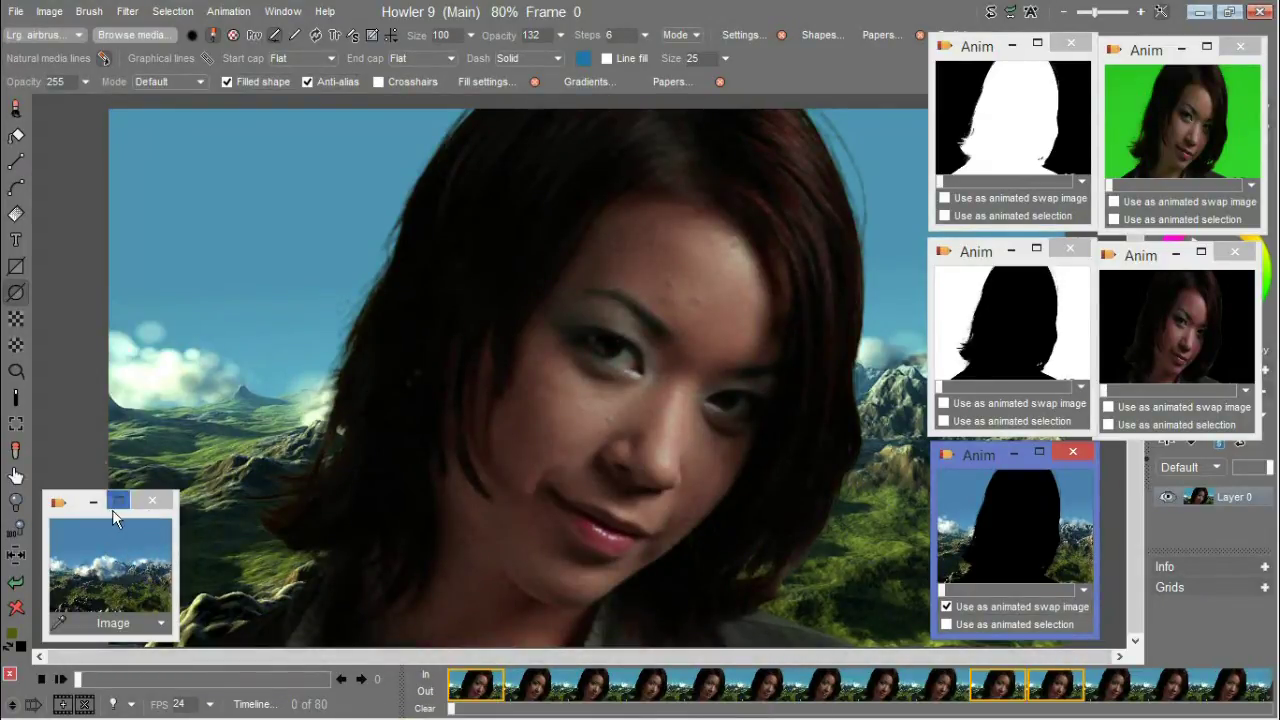
Step: Examine the hair edges of the composited woman at close range on both sides, and preview the animation's playback
left_click(323, 531)
key("plus")
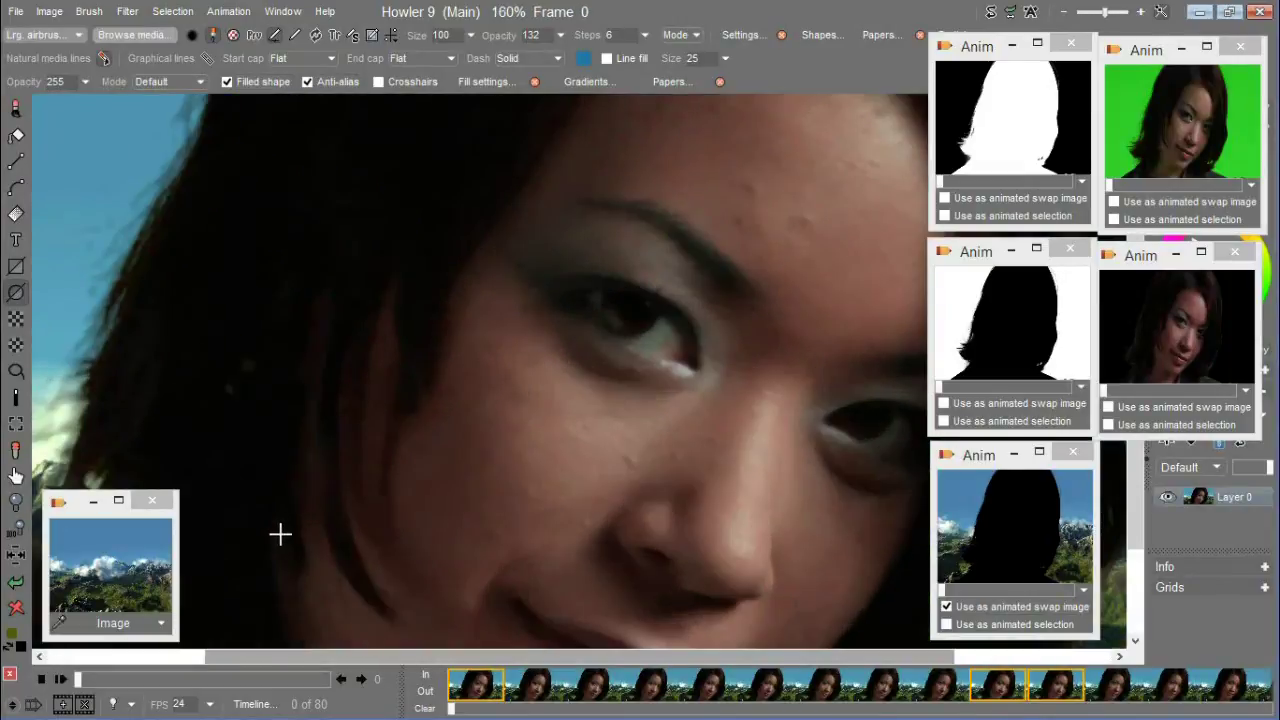
left_click_drag(394, 514, 814, 500)
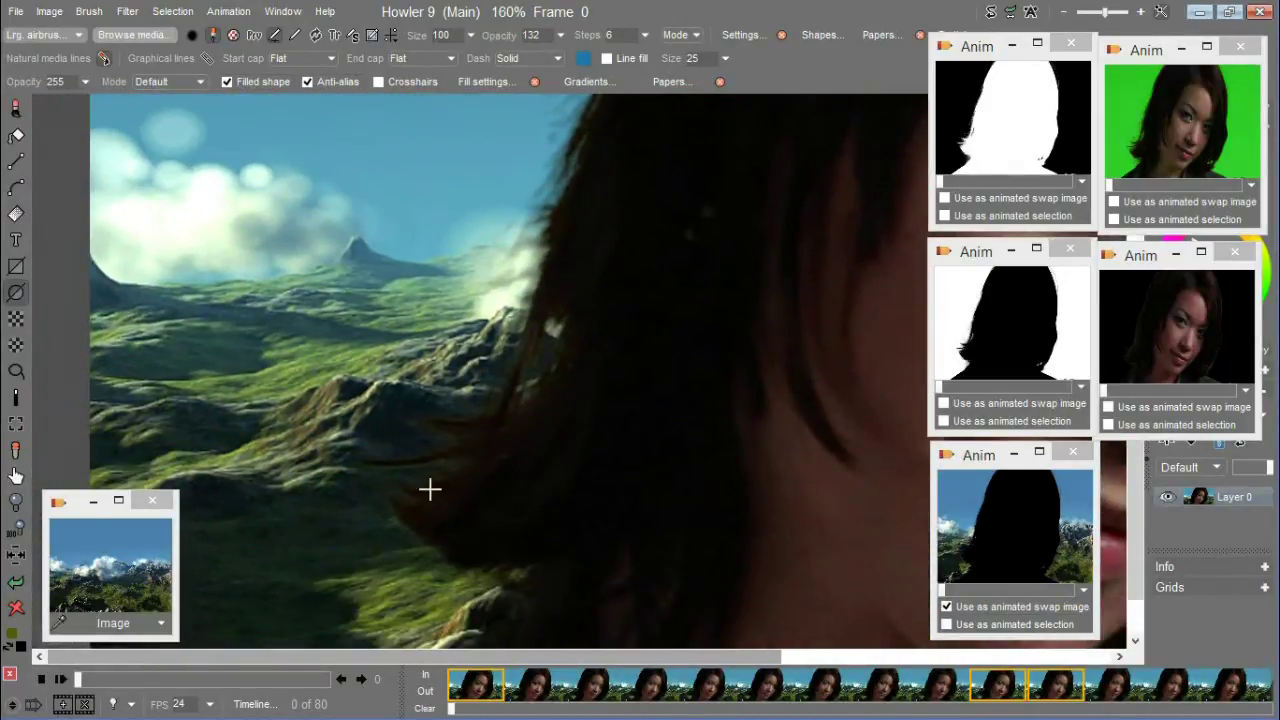
scroll(731, 383, "up", 5)
scroll(343, 251, "down", 5)
scroll(329, 237, "right", 5)
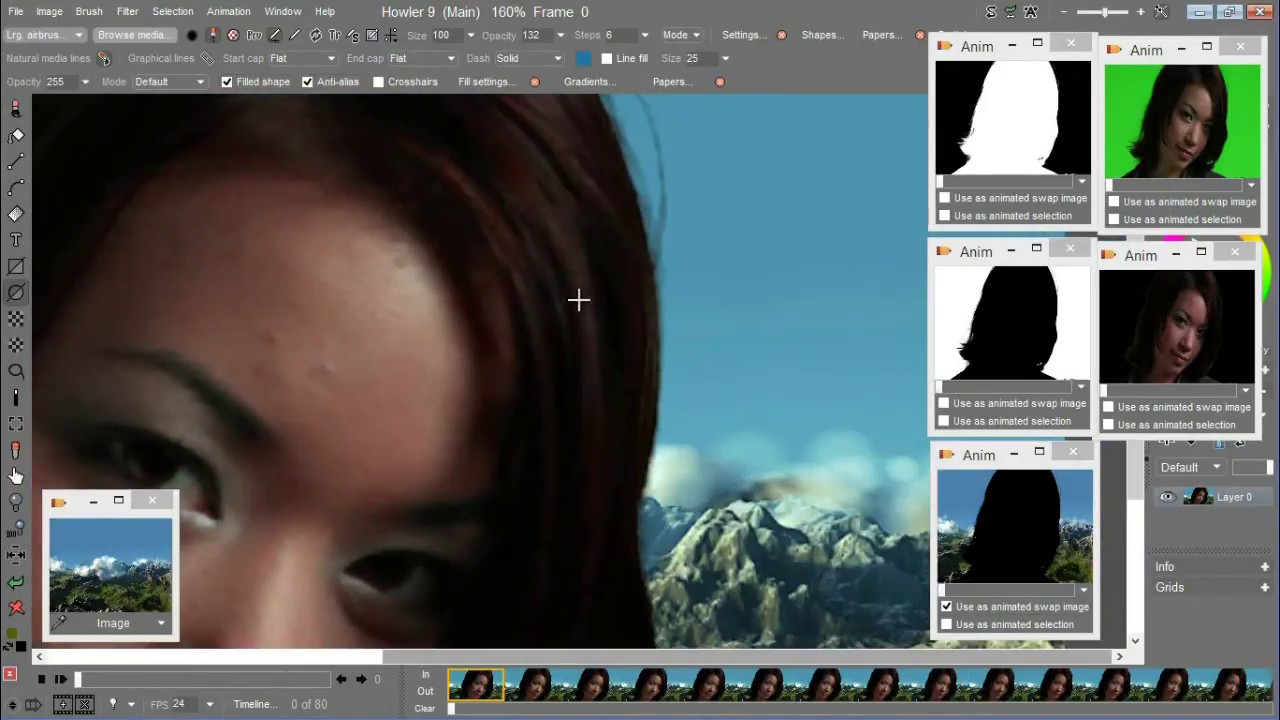
scroll(579, 302, "up", 2)
scroll(560, 230, "right", 1)
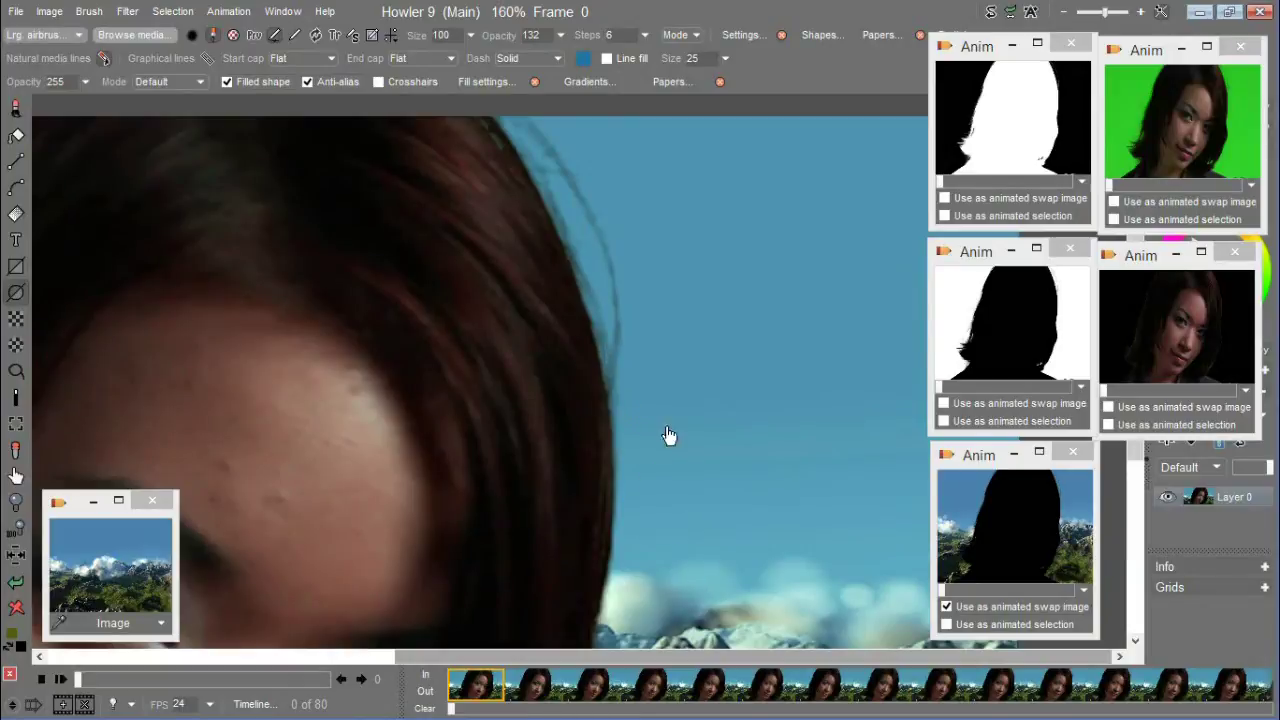
scroll(669, 434, "down", 4)
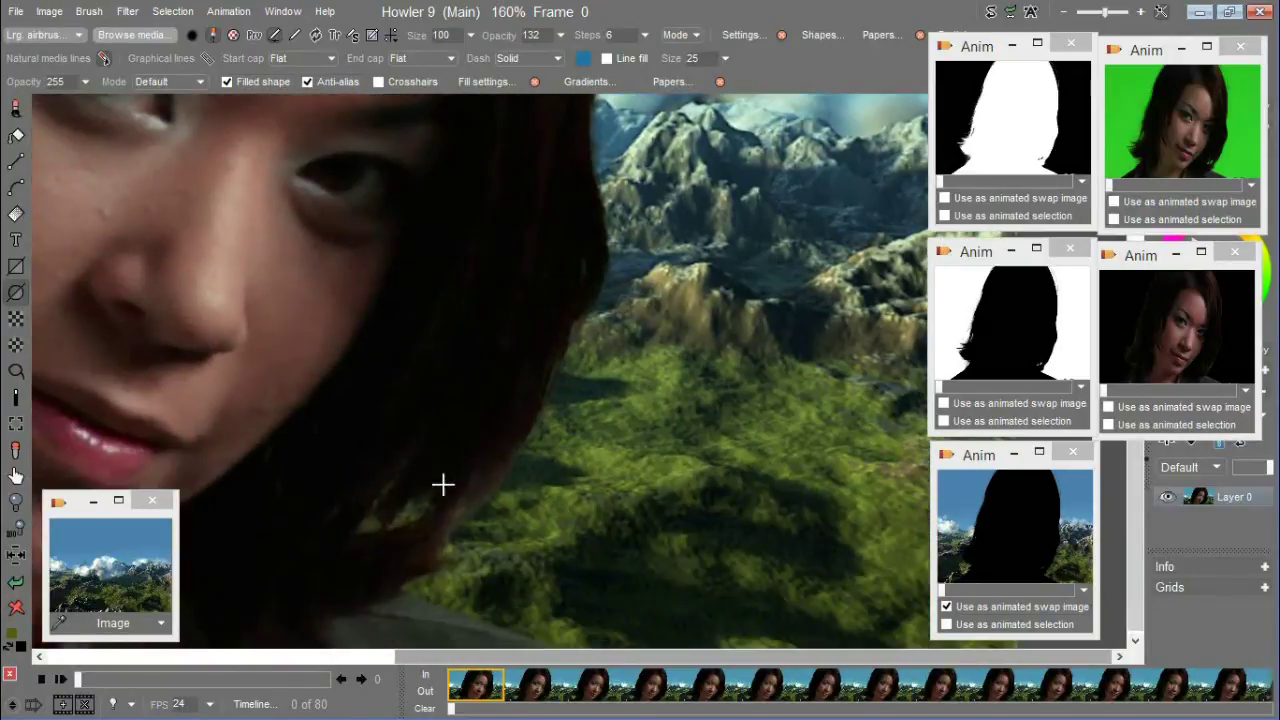
left_click_drag(371, 534, 655, 315)
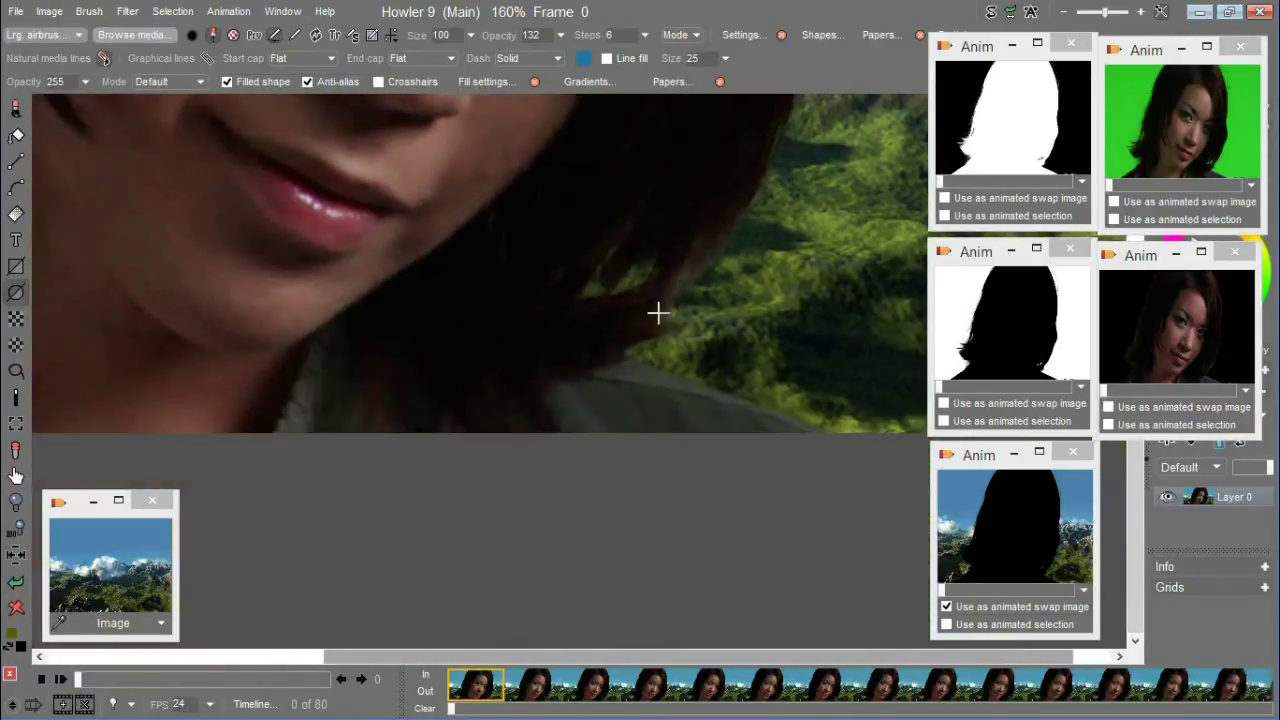
scroll(657, 309, "up", 5)
scroll(657, 309, "left", 3)
scroll(643, 430, "down", 4)
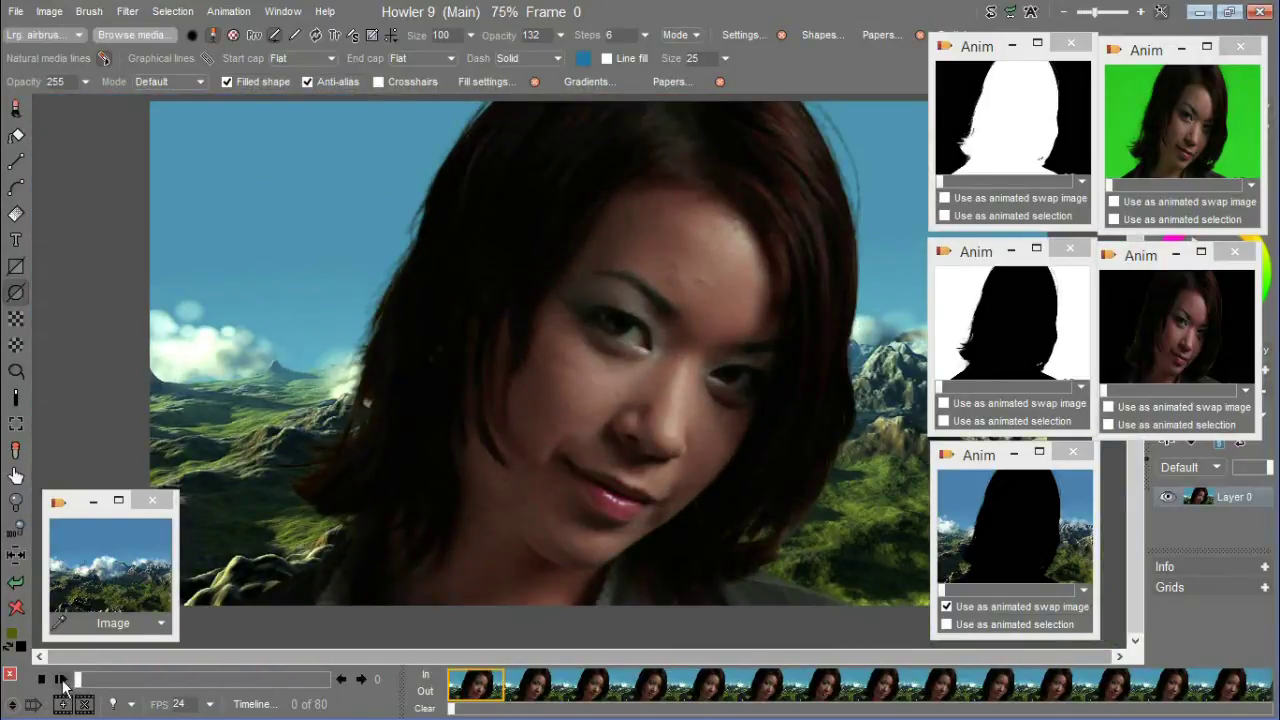
left_click(61, 680)
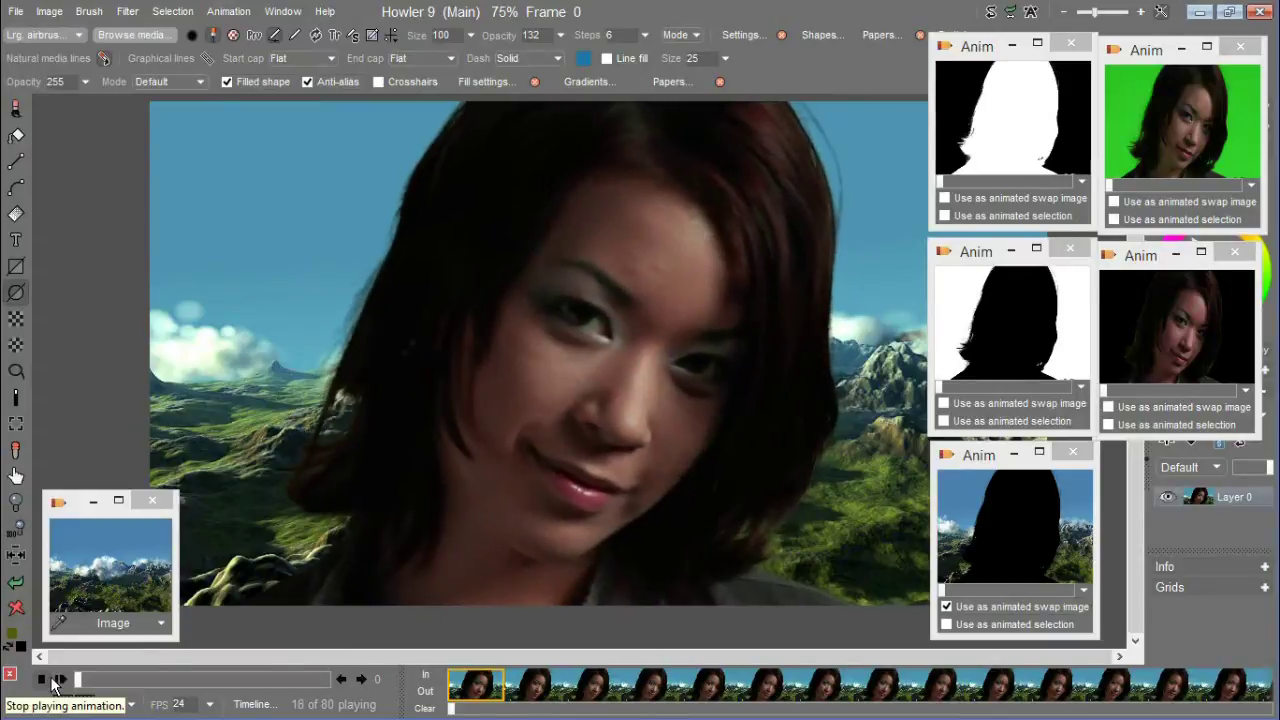
left_click(43, 680)
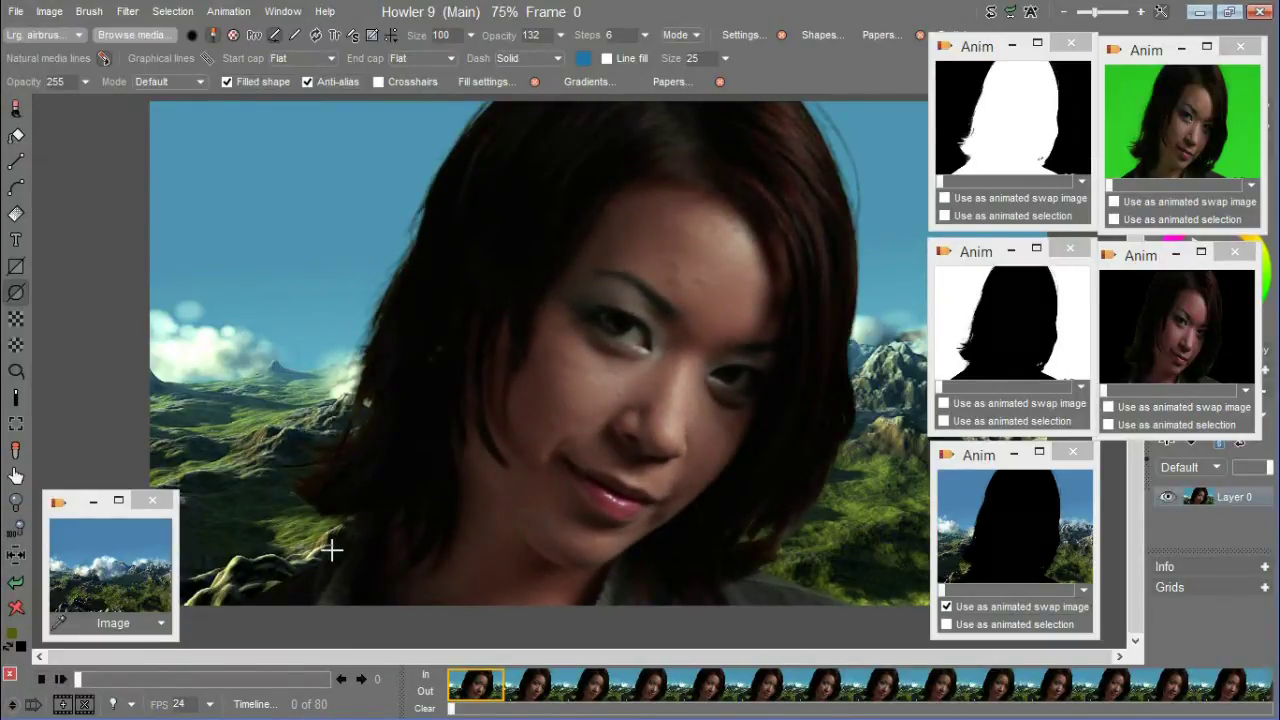
Step: Store the current composite animation to memory and place its window beside the background image window
left_click_drag(1140, 50, 252, 313)
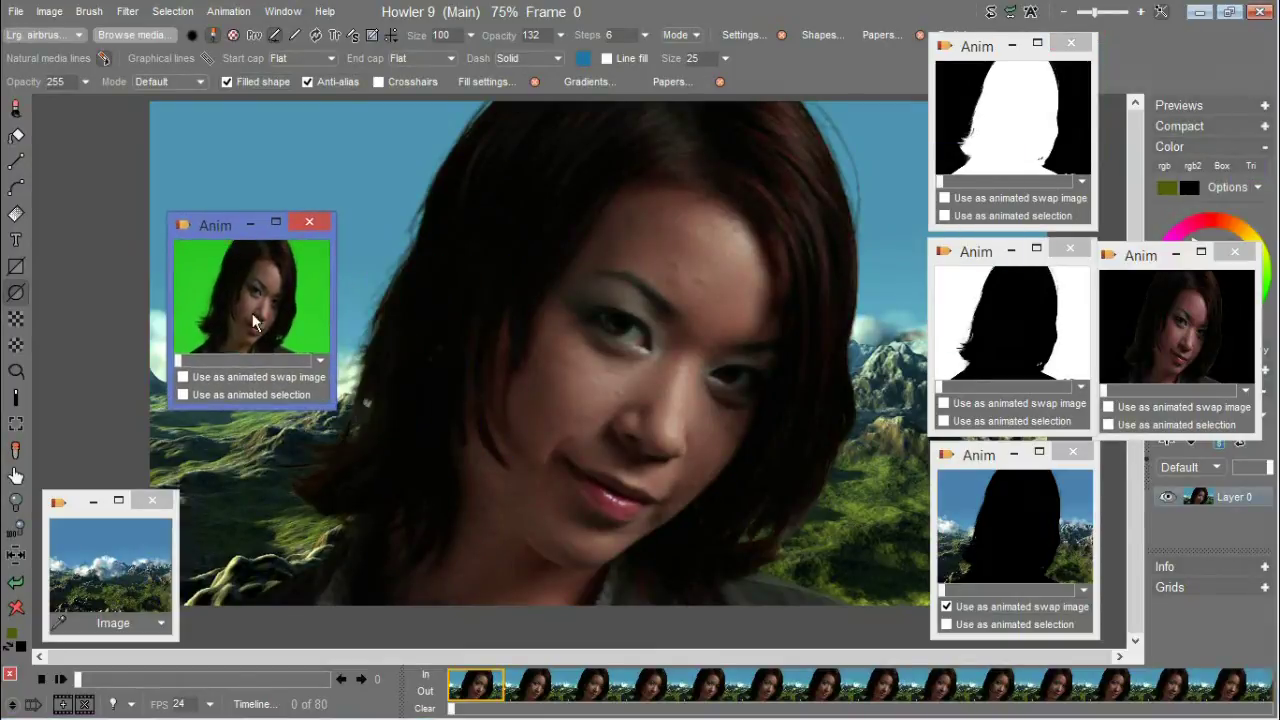
left_click(232, 11)
mouse_move(424, 84)
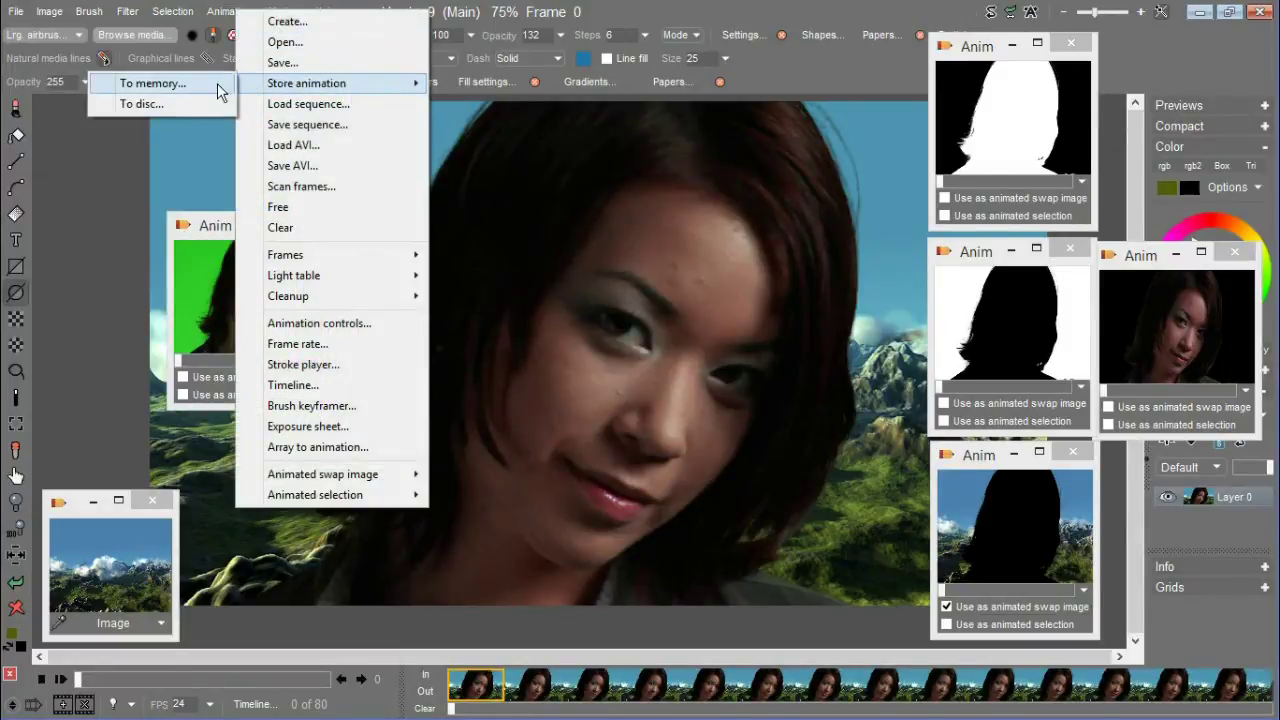
left_click(150, 83)
left_click_drag(660, 140, 227, 490)
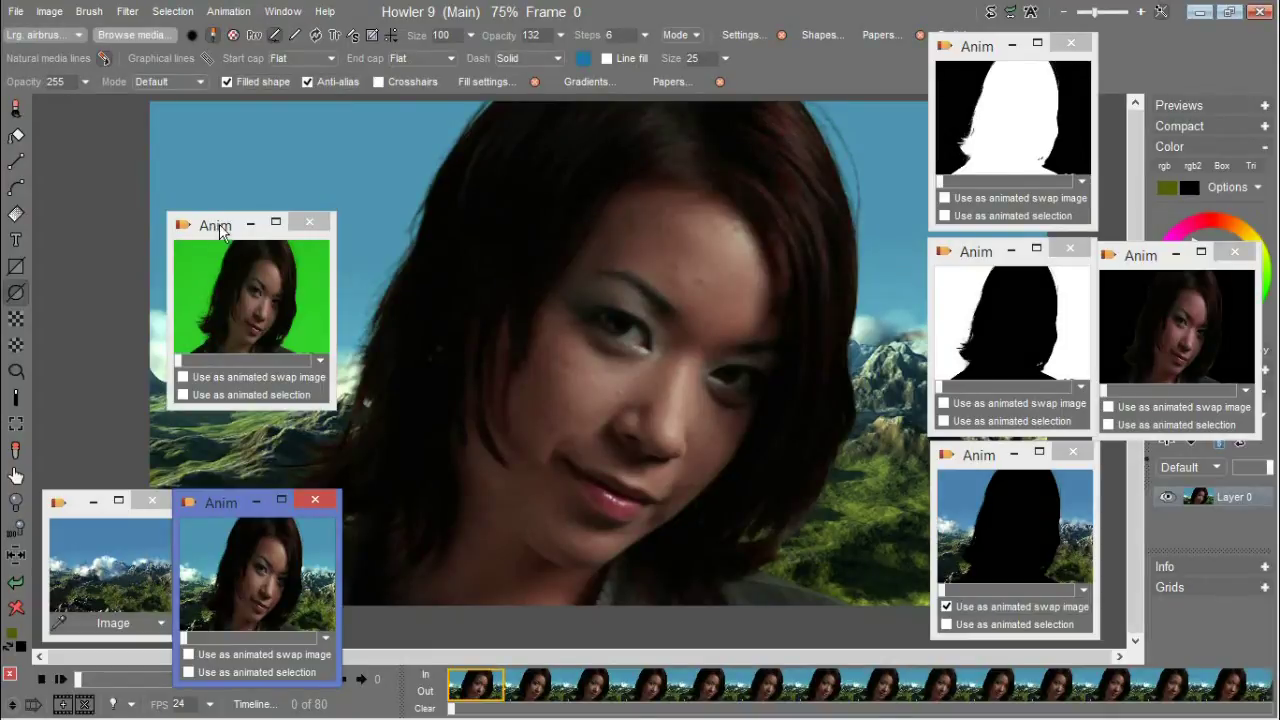
Step: Restore the stored green screen animation as the current animation and move its window off the woman's face
left_click_drag(221, 229, 436, 240)
double_click(437, 300)
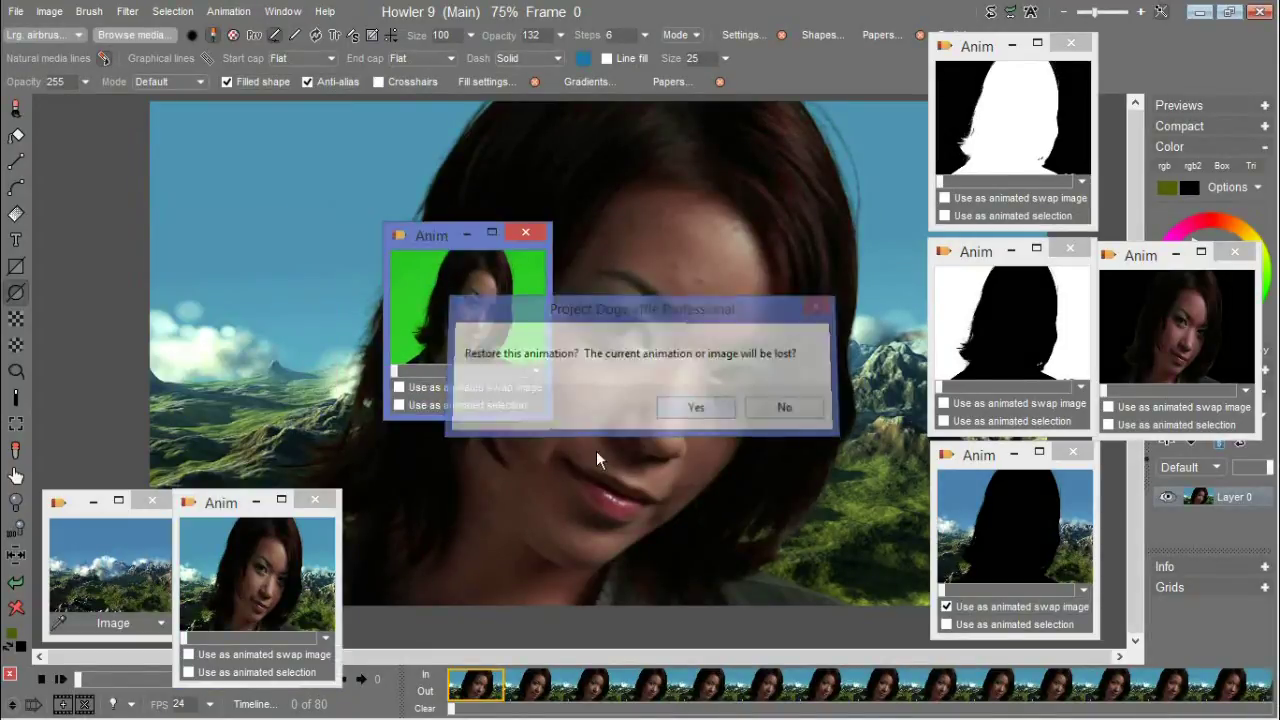
key("Return")
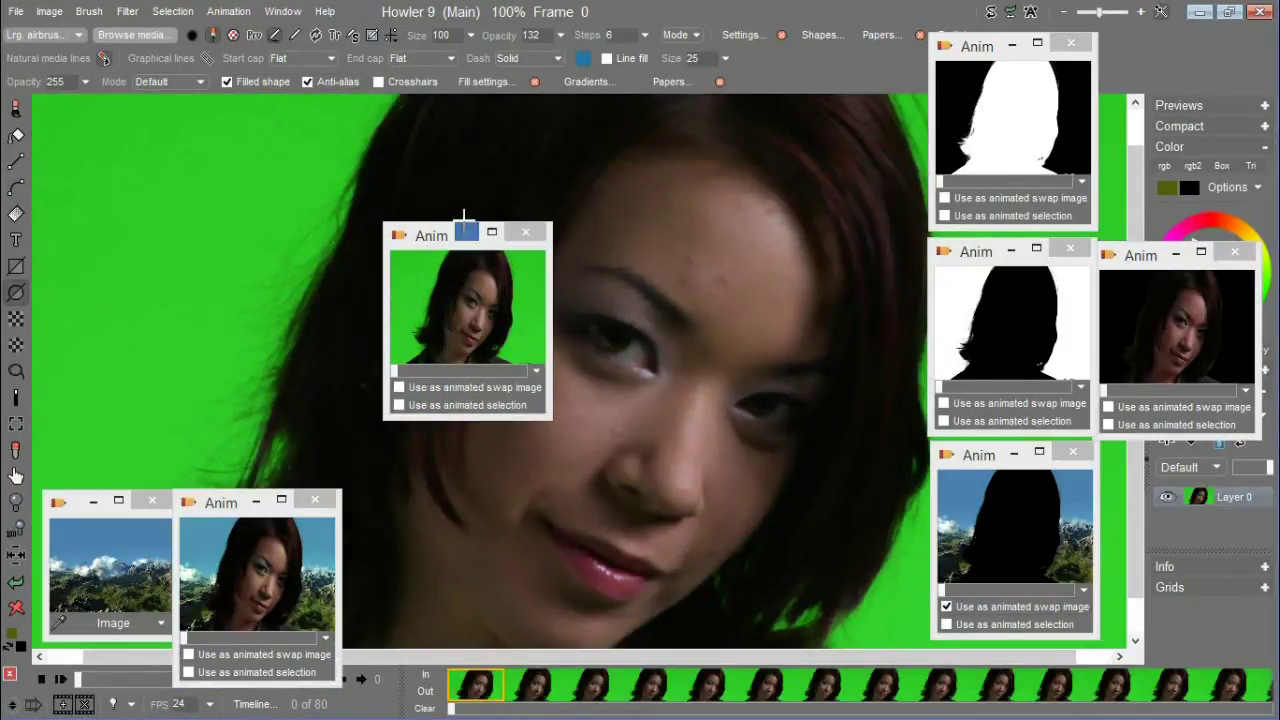
left_click_drag(431, 235, 900, 468)
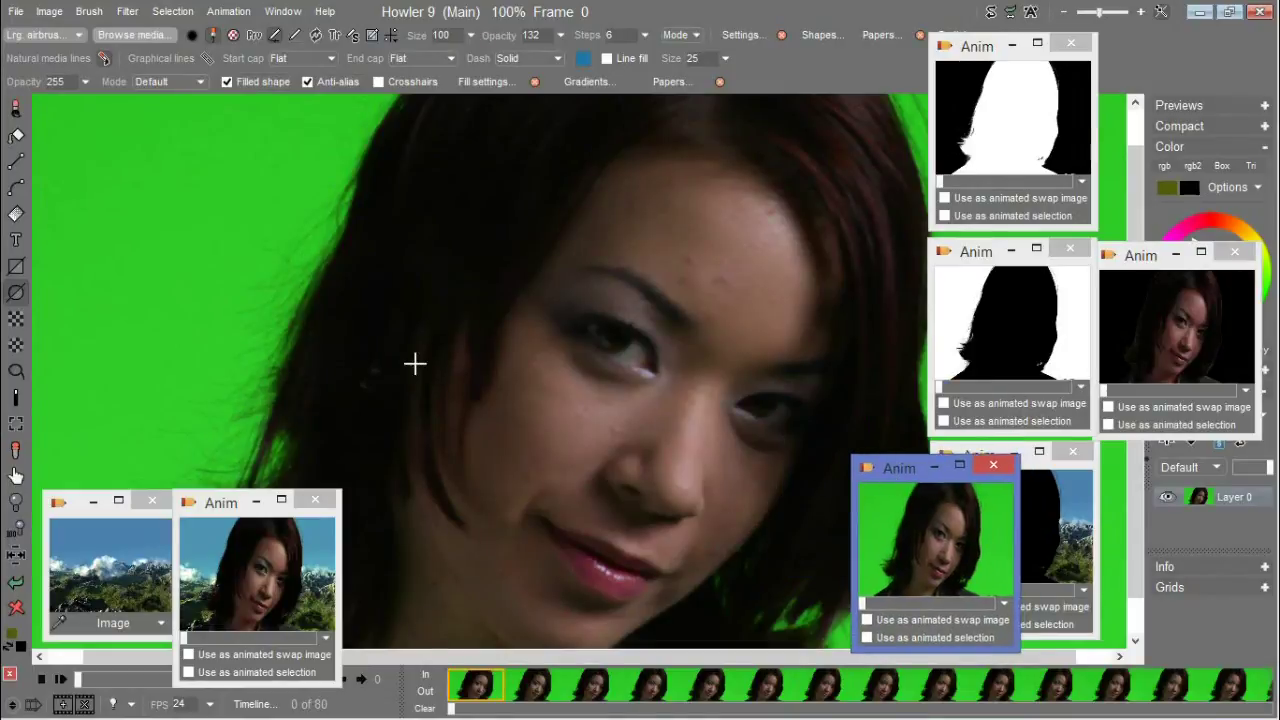
Step: Un-maximize the main window, move it around the desktop and maximize it again
double_click(598, 13)
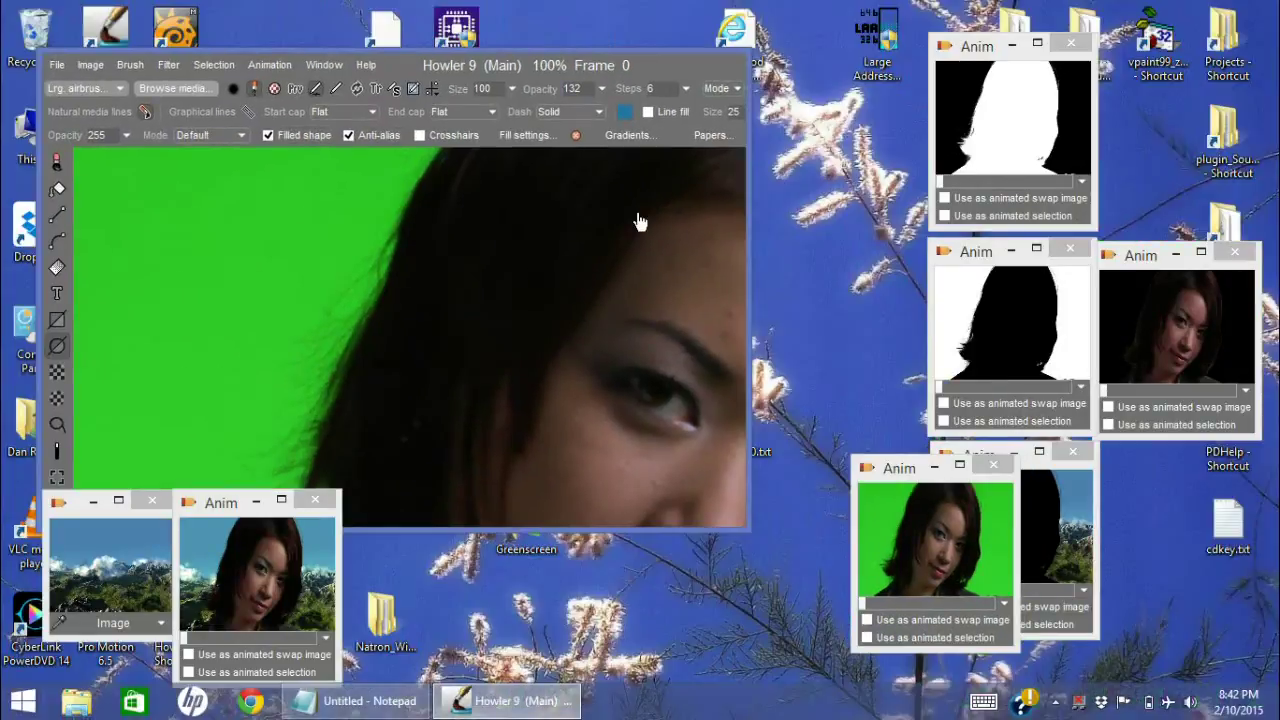
left_click_drag(615, 63, 697, 217)
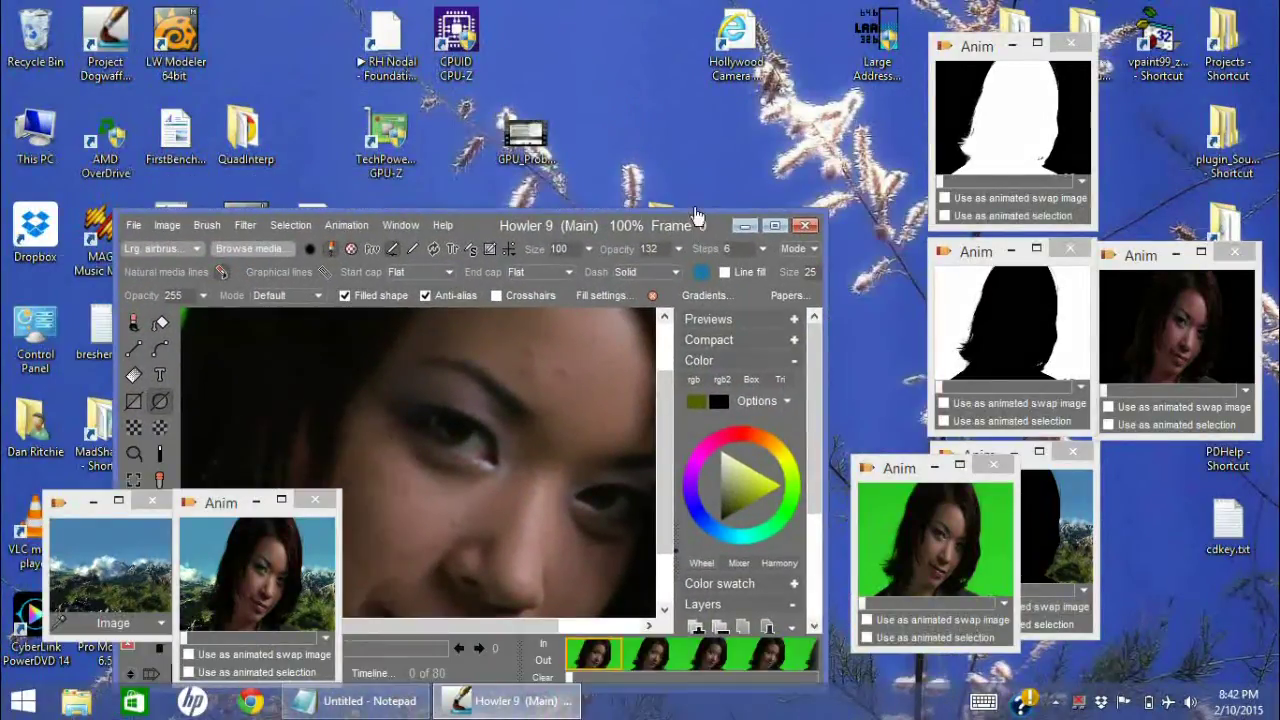
double_click(584, 225)
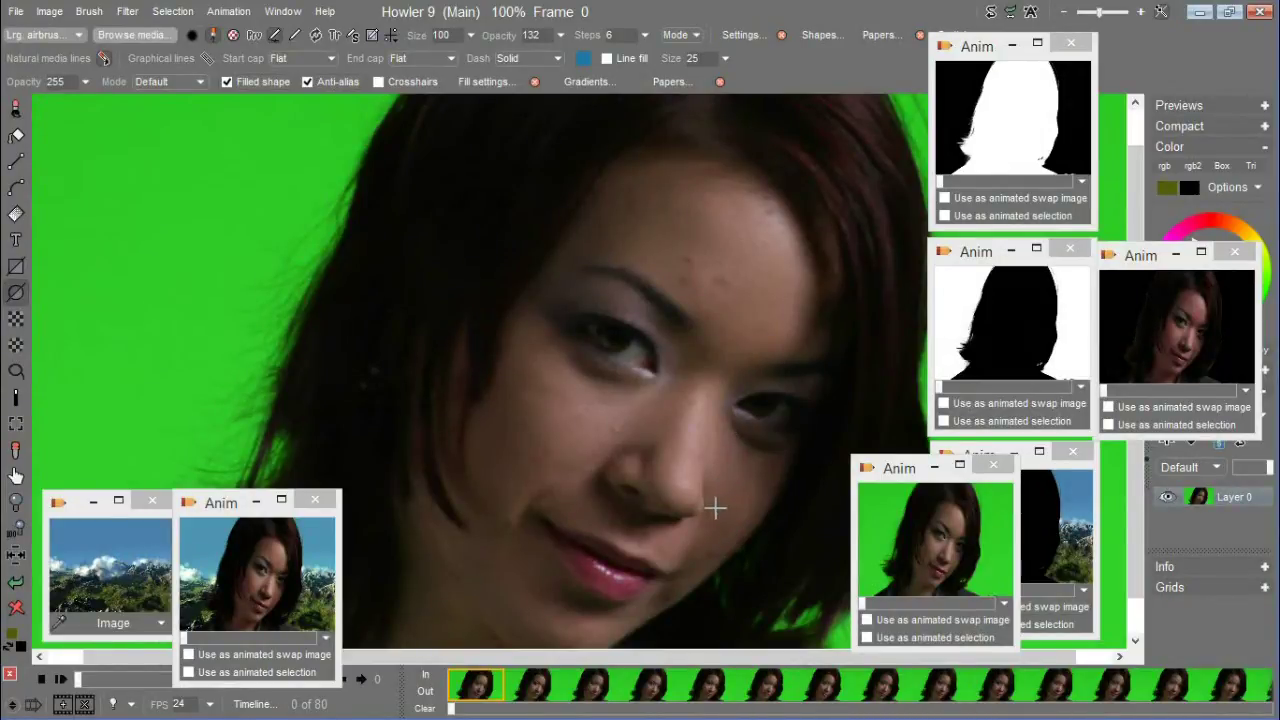
Step: Examine the fine hair strands and the gaps between them against the green background around the woman's head and shoulder
left_click_drag(576, 503, 690, 385)
left_click_drag(486, 234, 537, 375)
left_click_drag(277, 343, 417, 311)
scroll(591, 309, "up", 4)
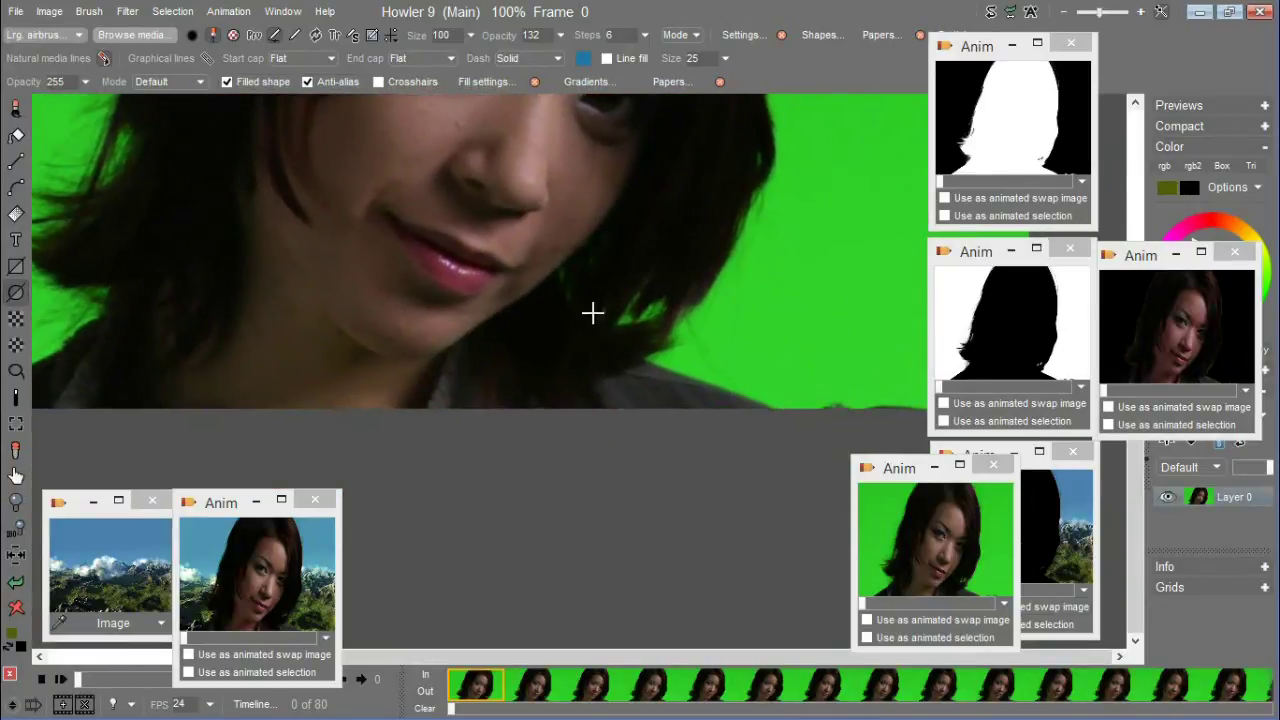
left_click_drag(683, 306, 300, 540)
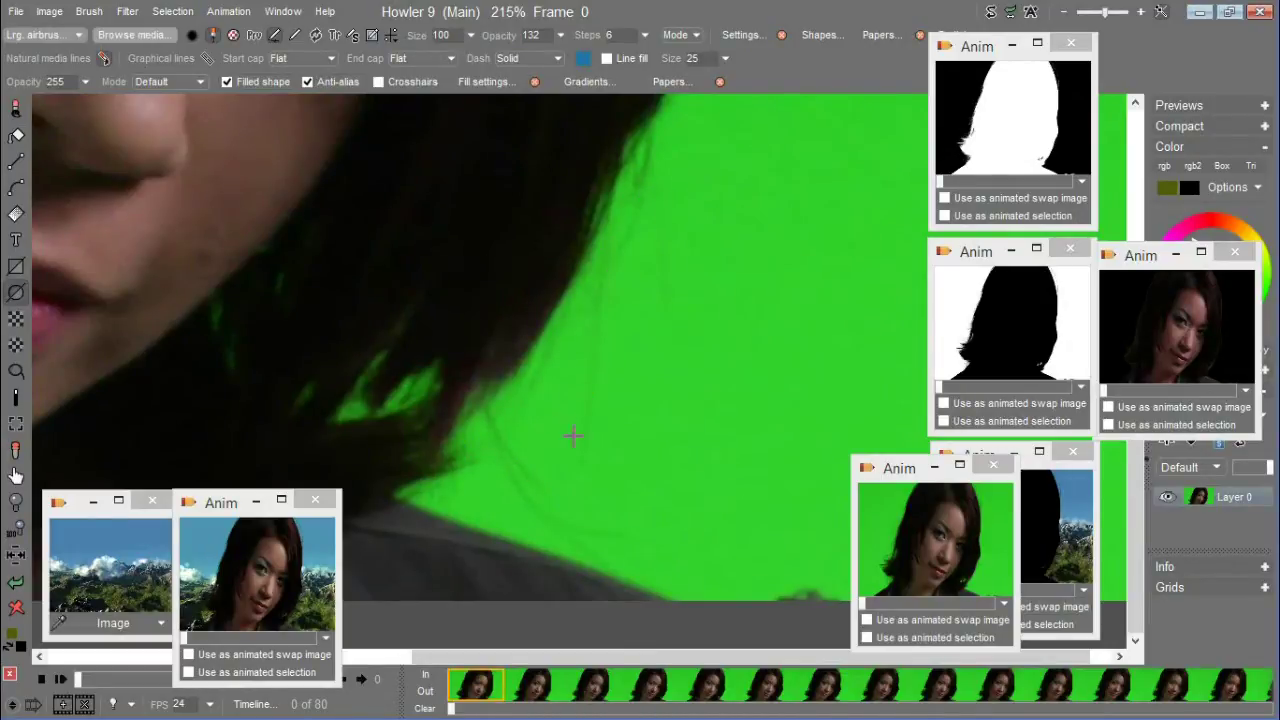
left_click_drag(640, 210, 551, 277)
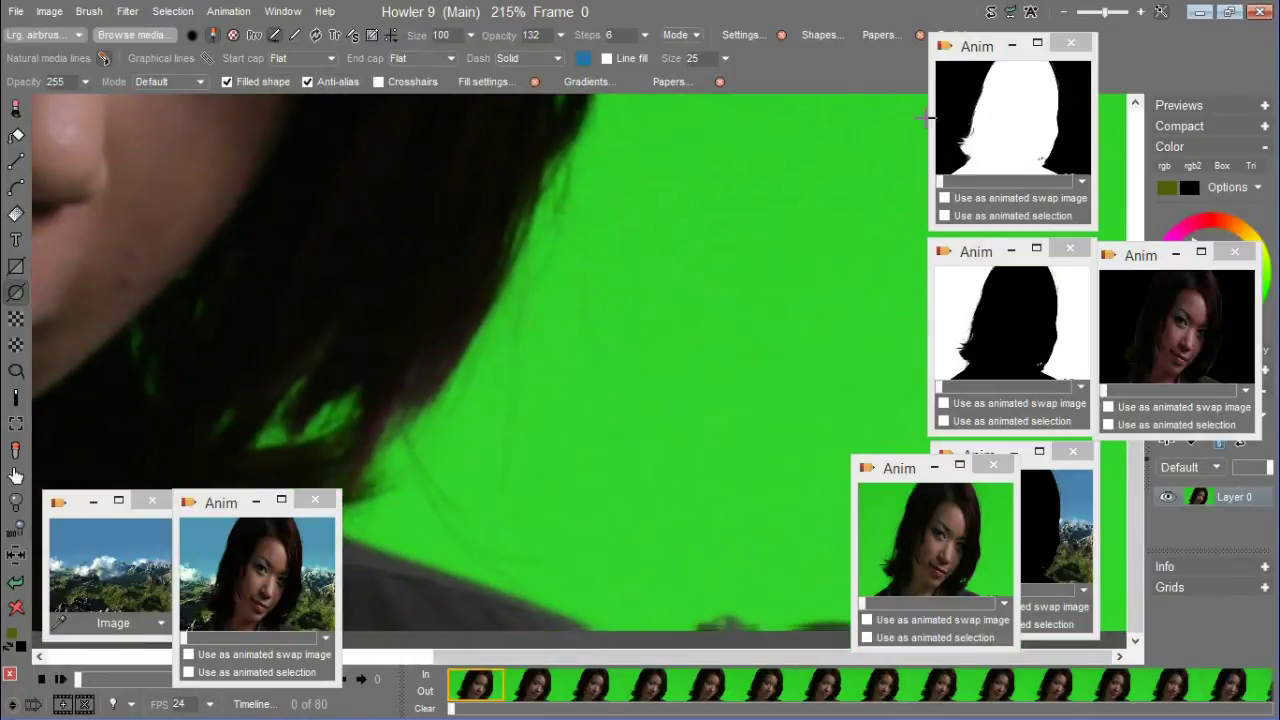
Step: Enlarge the white-on-black matte animation window to inspect the silhouette, and return it to a small size beside the other stored animations
left_click_drag(990, 47, 472, 187)
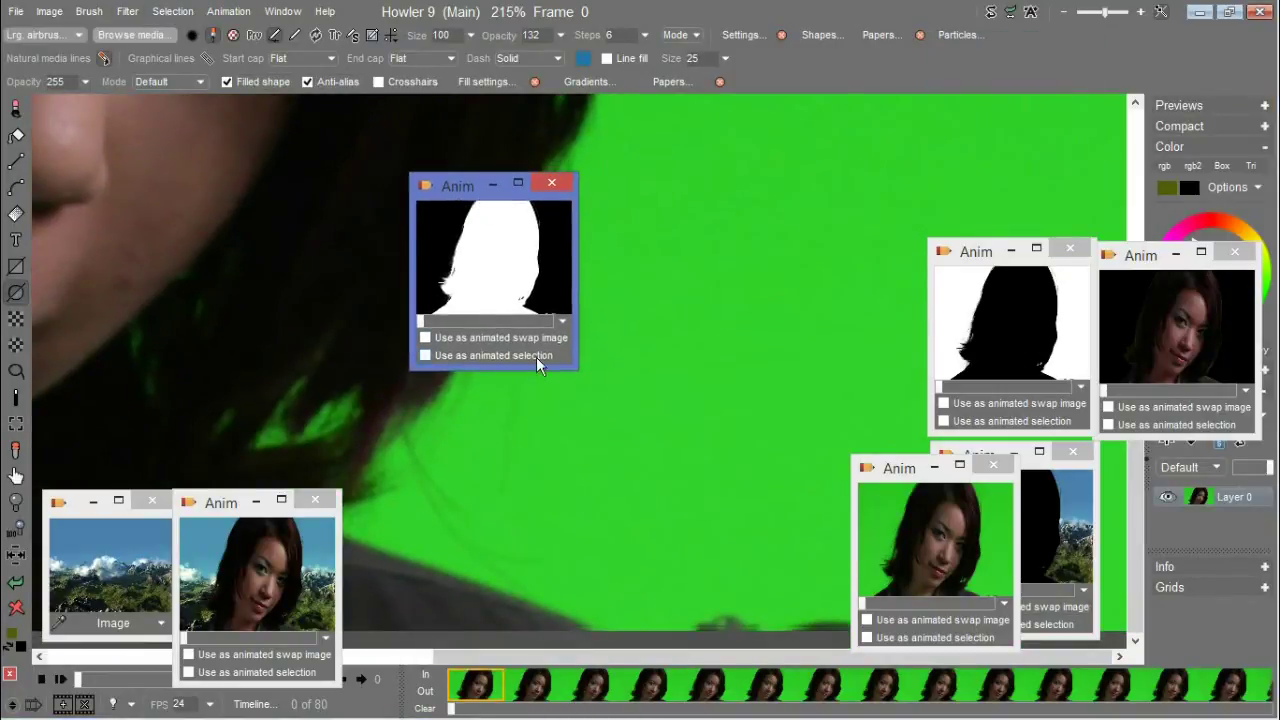
left_click_drag(567, 370, 773, 516)
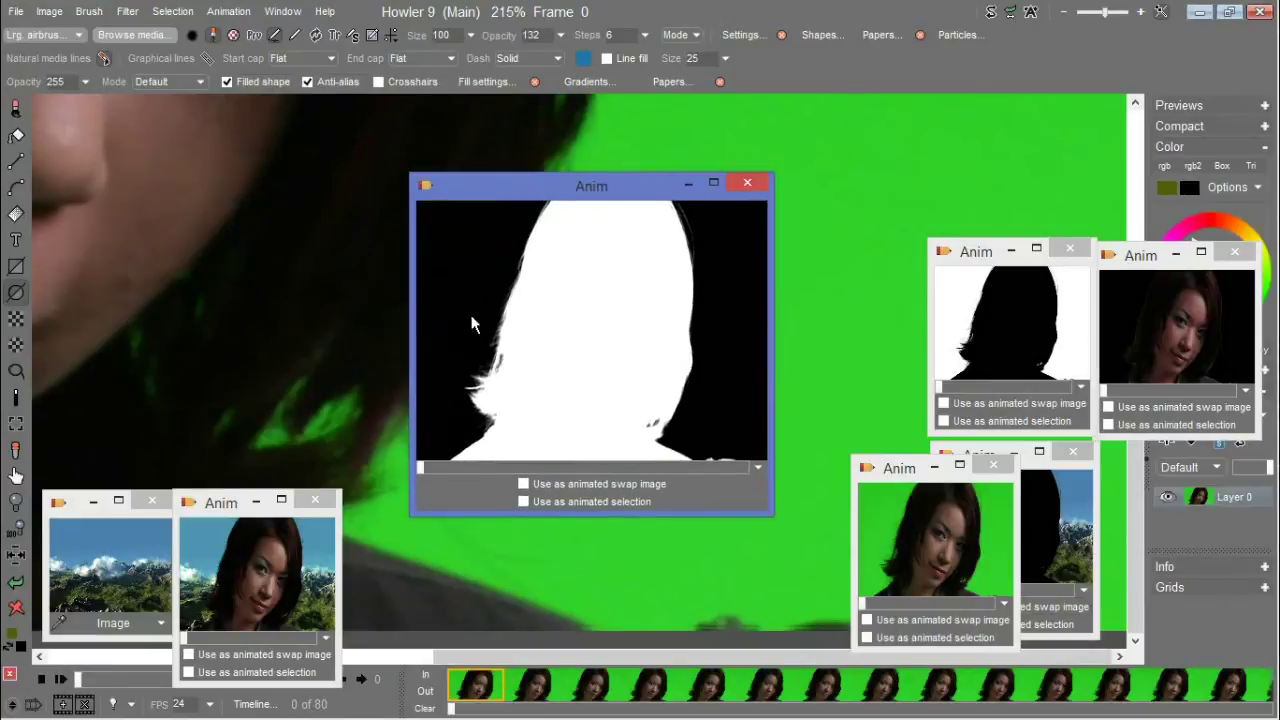
left_click_drag(758, 505, 634, 391)
left_click_drag(497, 180, 986, 50)
left_click_drag(1119, 271, 1058, 217)
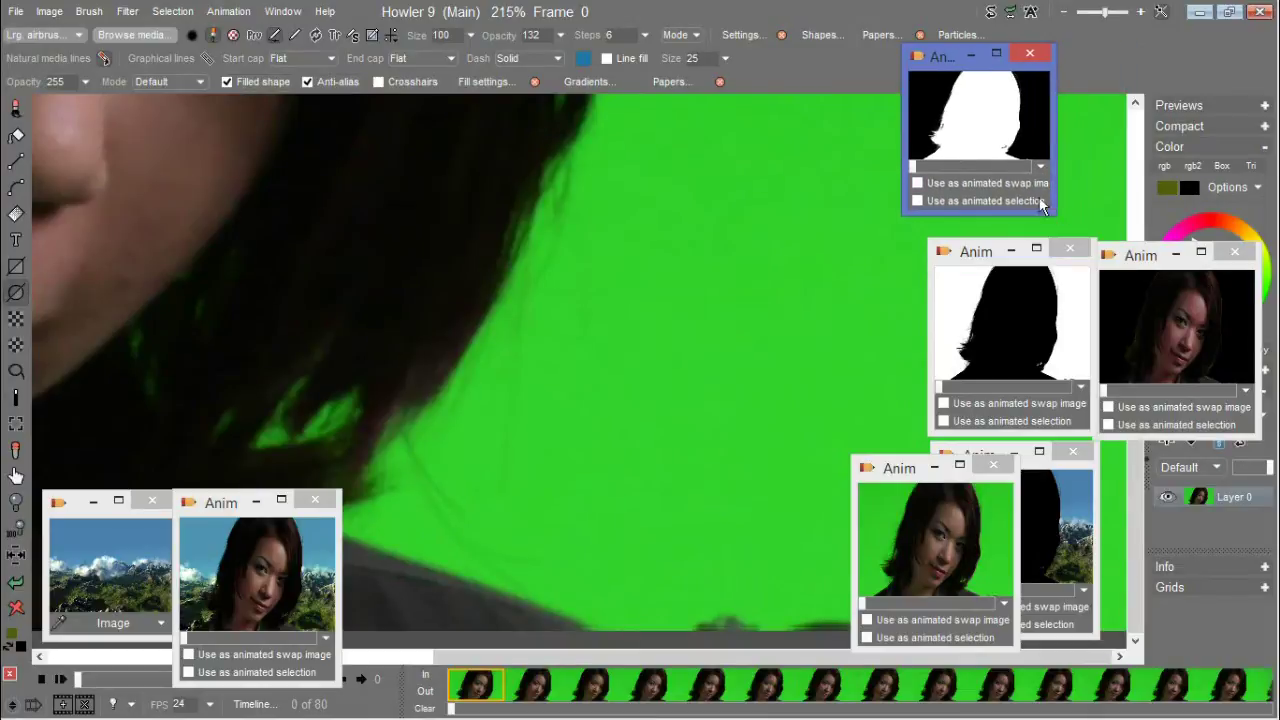
left_click_drag(959, 57, 1031, 73)
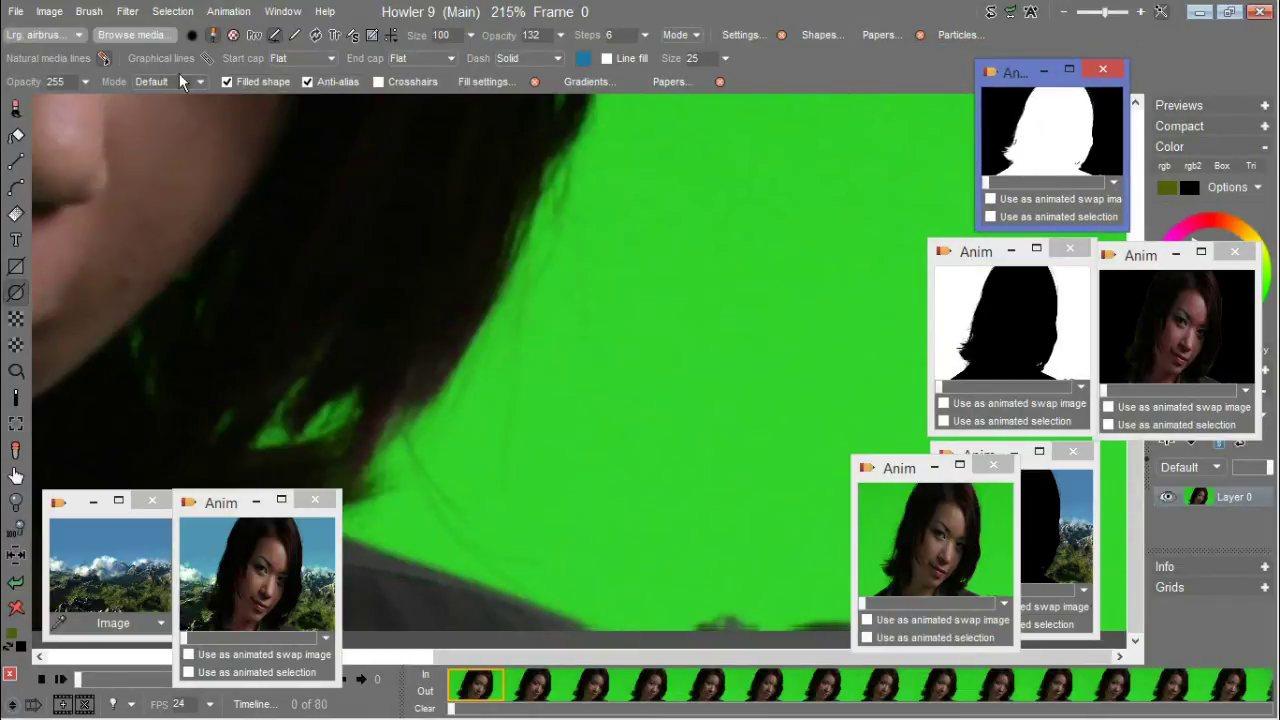
left_click(127, 11)
mouse_move(182, 122)
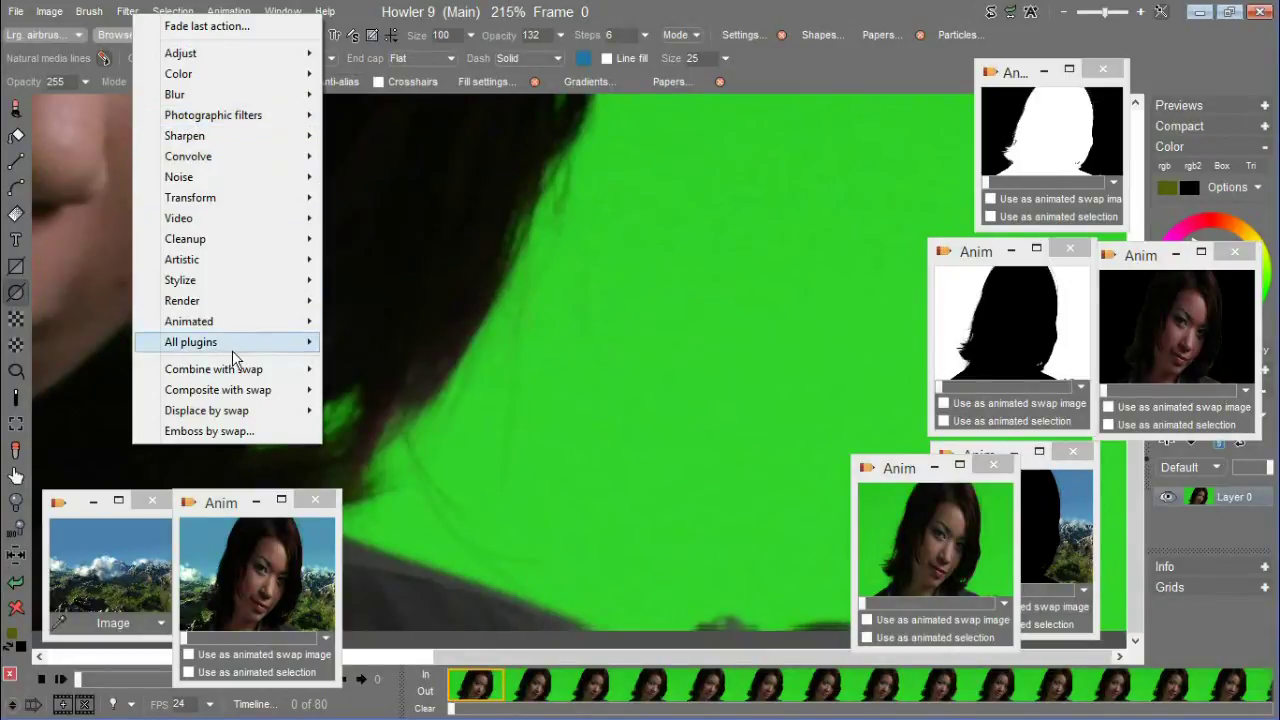
mouse_move(246, 396)
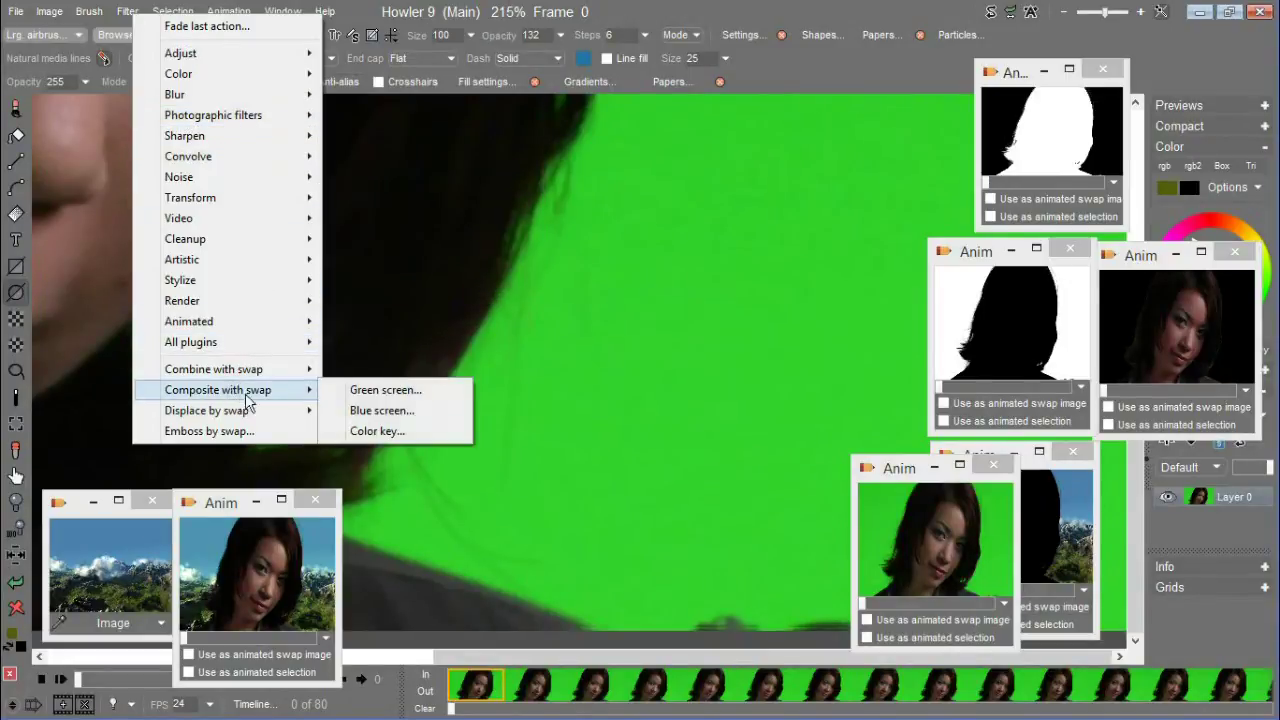
left_click(380, 392)
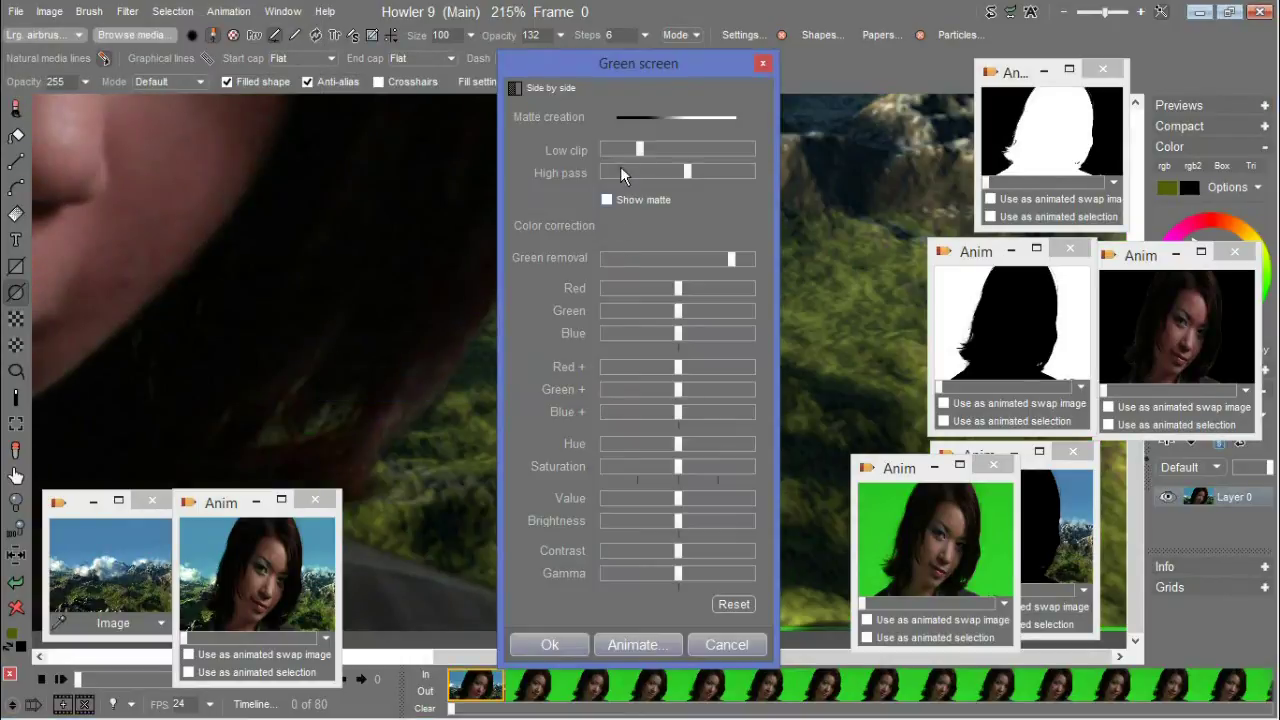
left_click(726, 645)
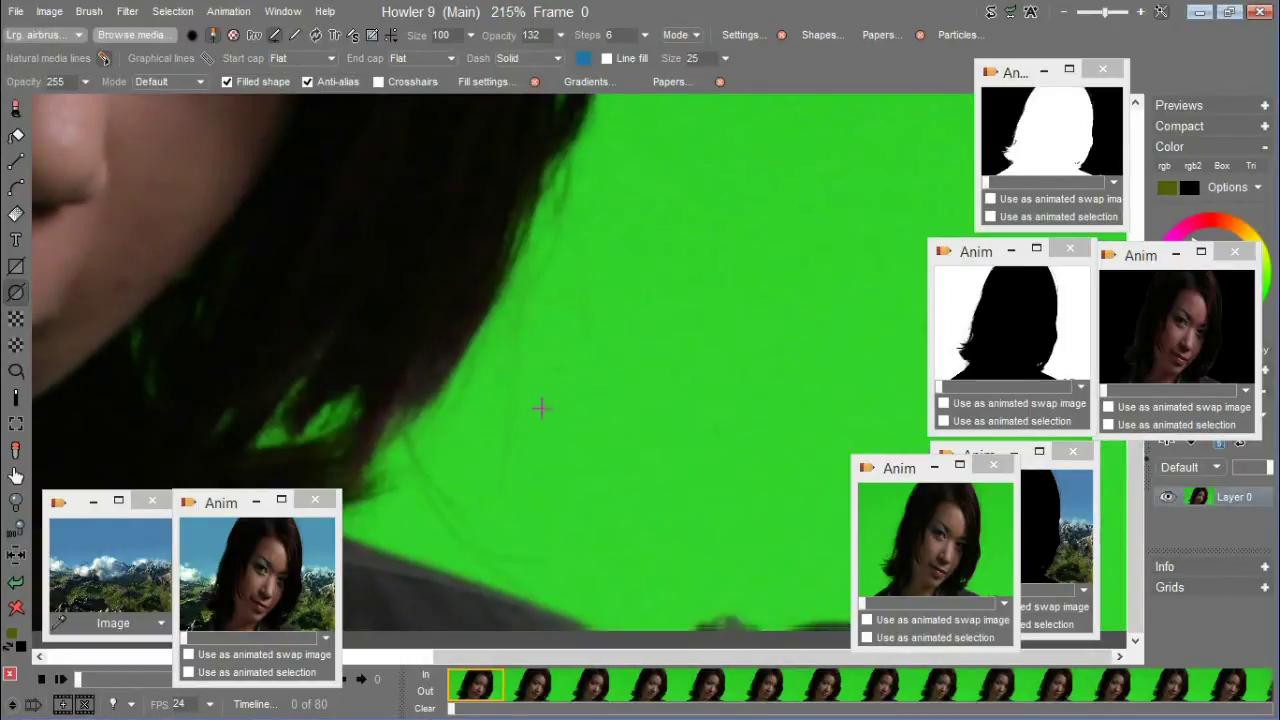
Step: Start the Green screen composite with the swap image and display its matte
left_click(128, 12)
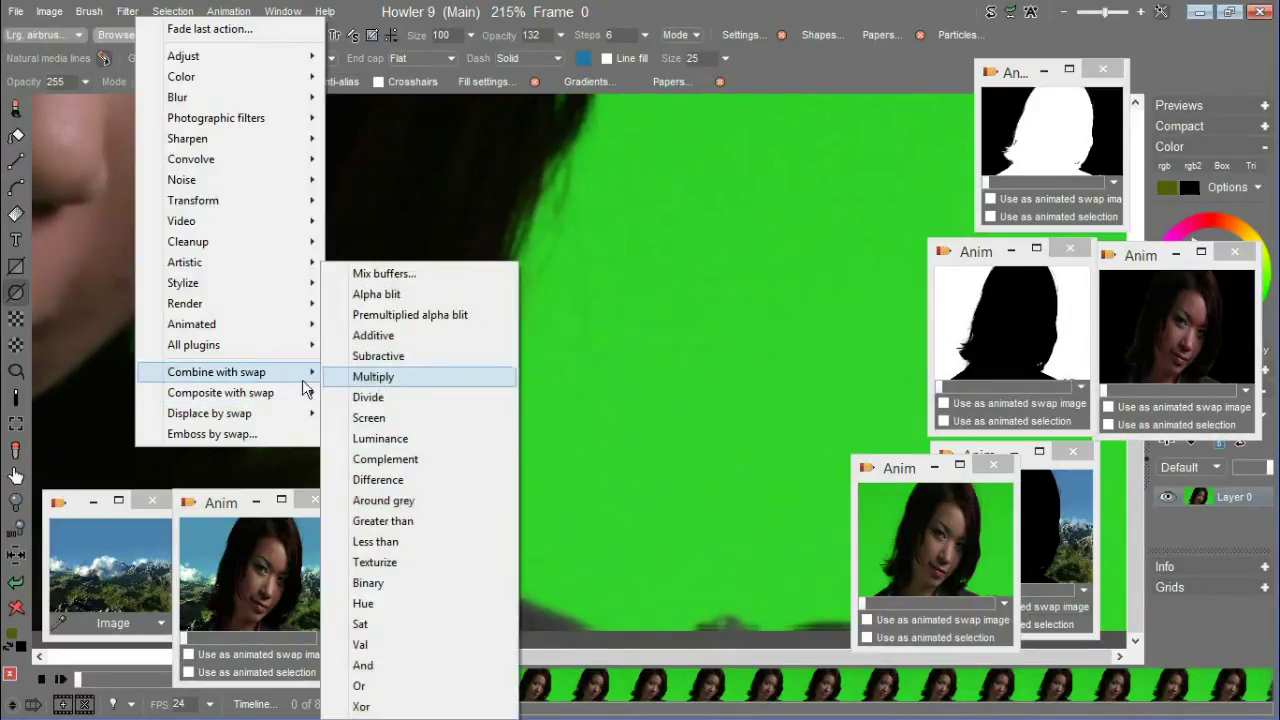
mouse_move(270, 403)
left_click(372, 394)
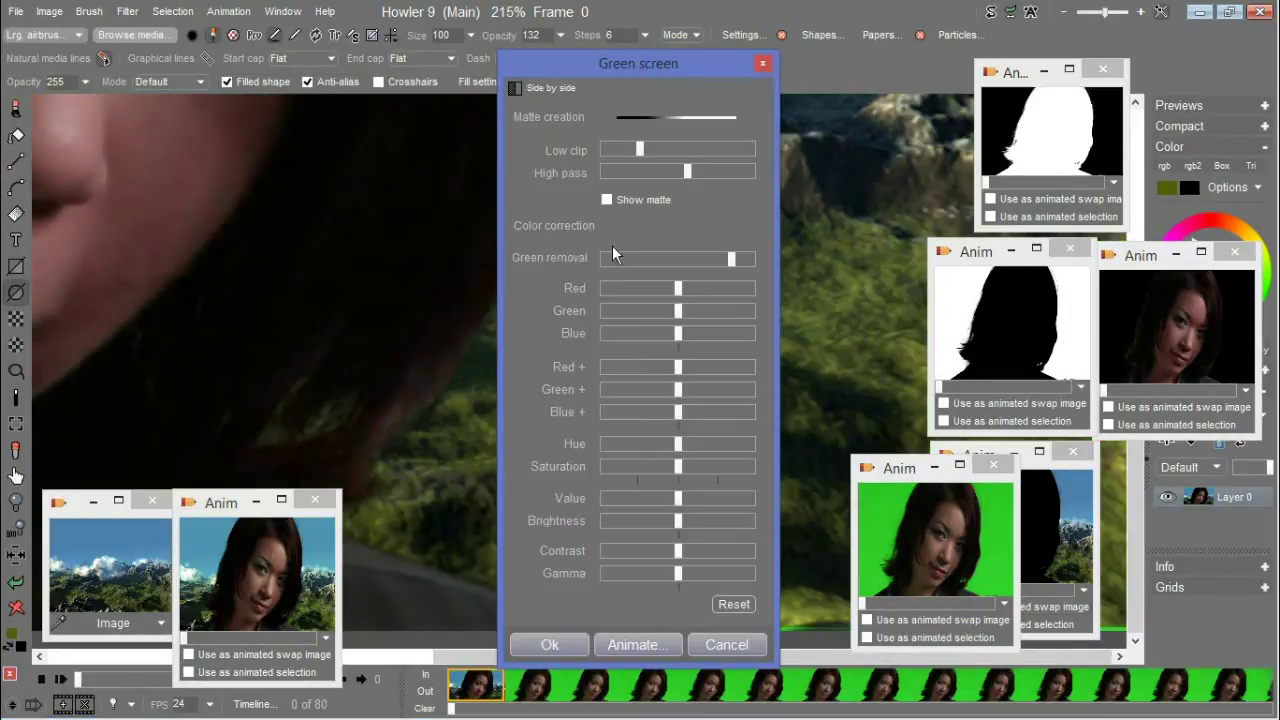
left_click(606, 200)
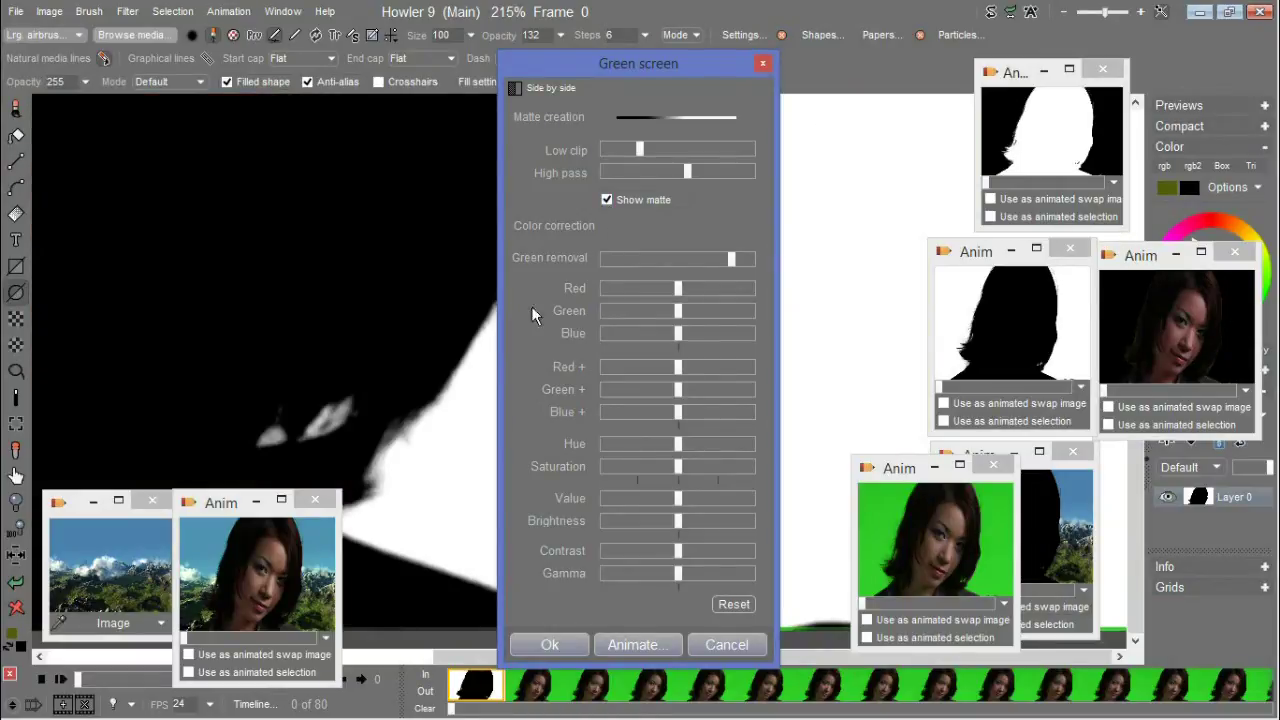
Step: Close the Green screen settings and restart the Green screen composite with the swap image, with the woman's whole head in view
left_click(718, 645)
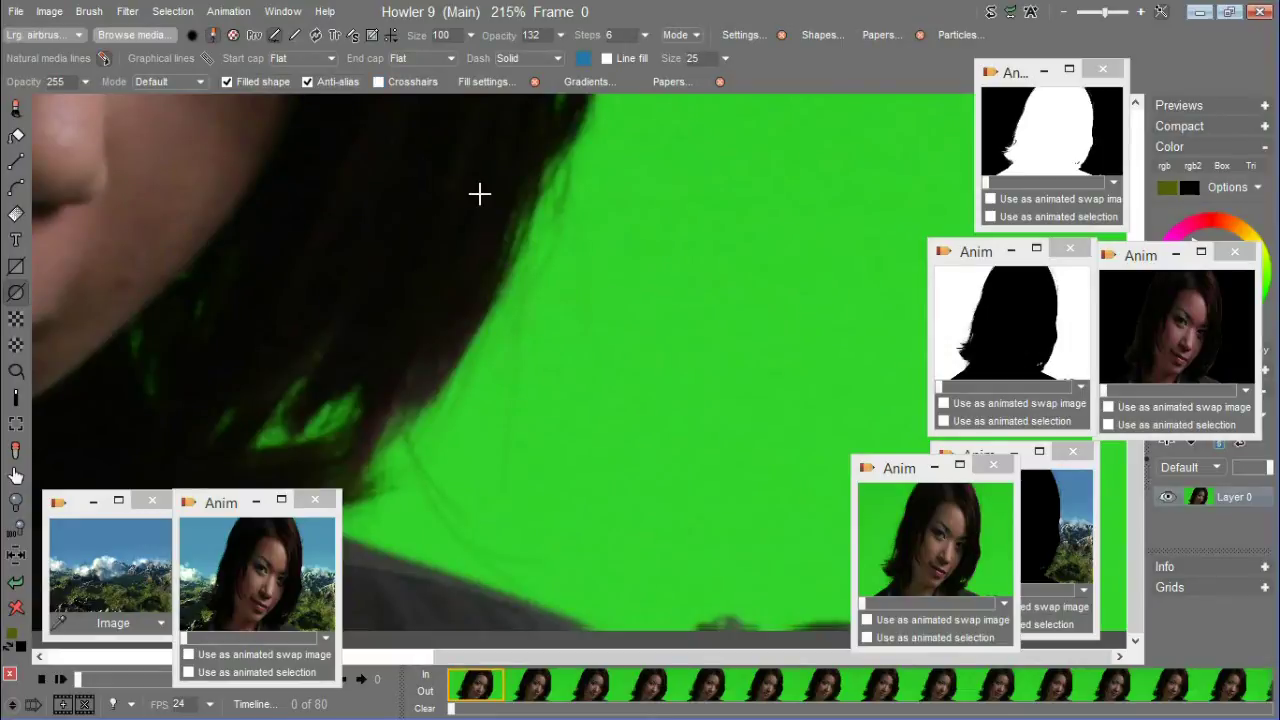
scroll(480, 194, "down", 5)
scroll(470, 203, "up", 2)
left_click_drag(497, 274, 607, 390)
scroll(607, 390, "up", 1)
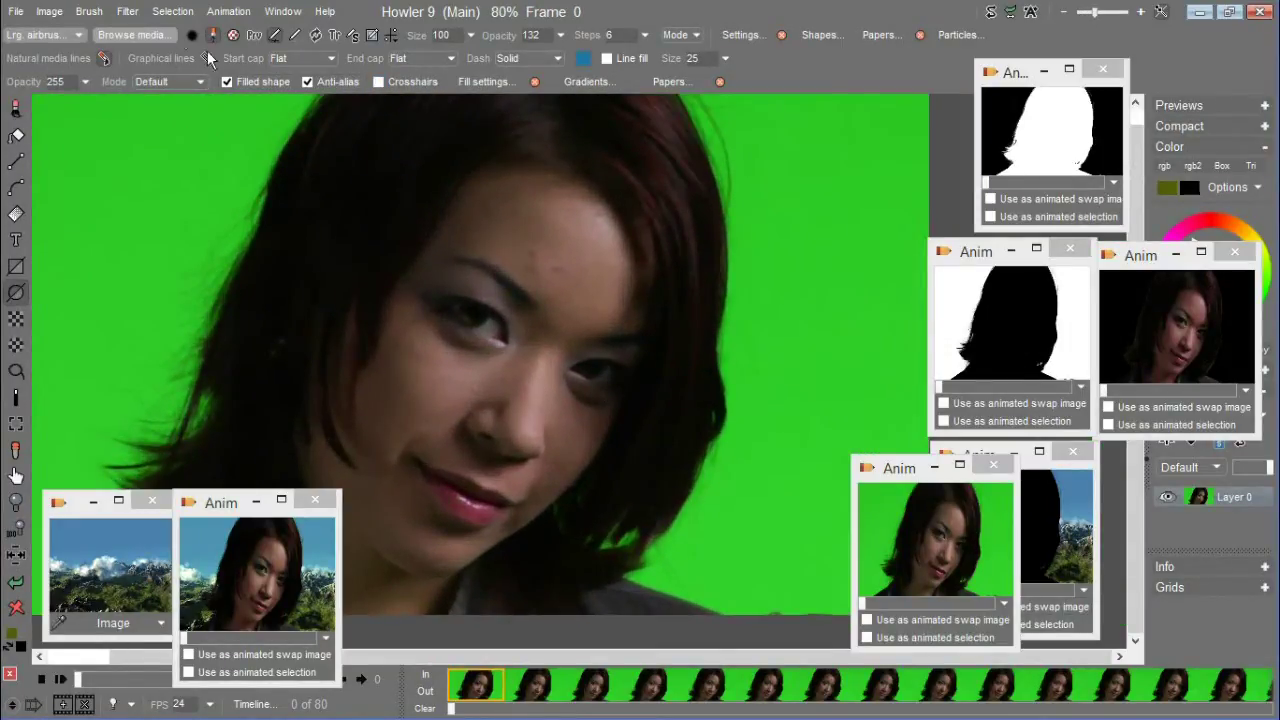
left_click(126, 11)
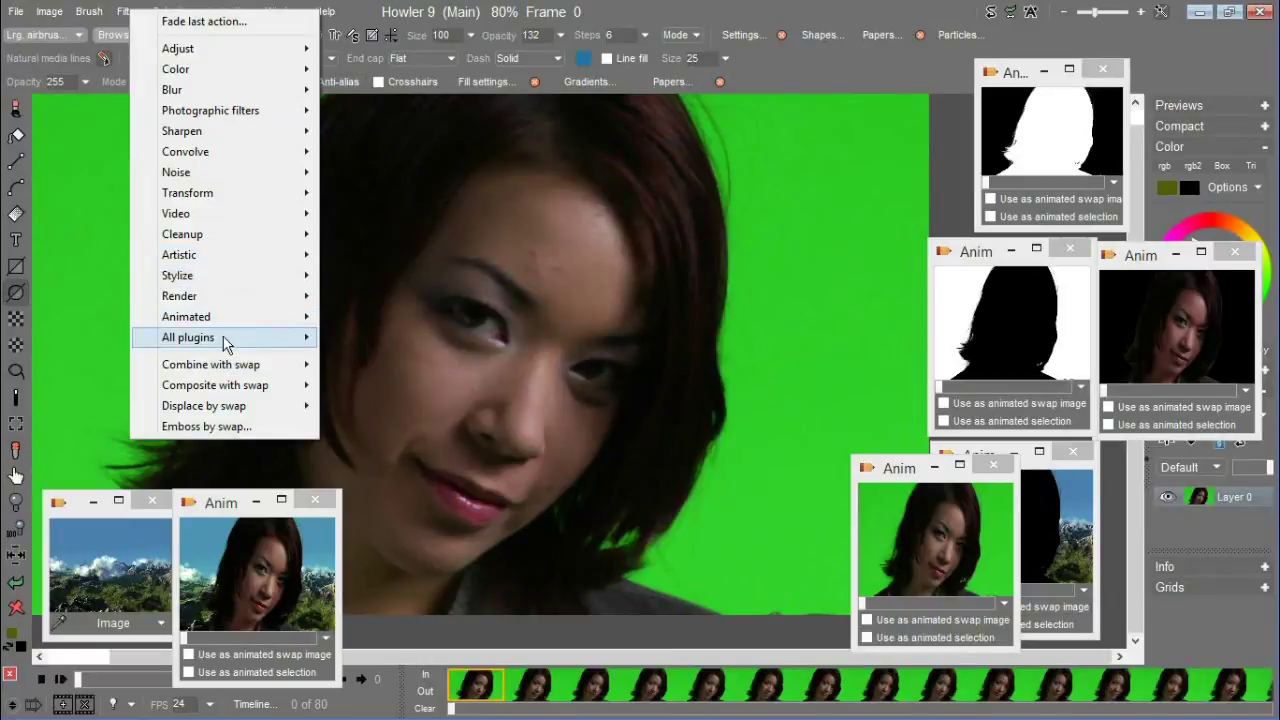
mouse_move(255, 368)
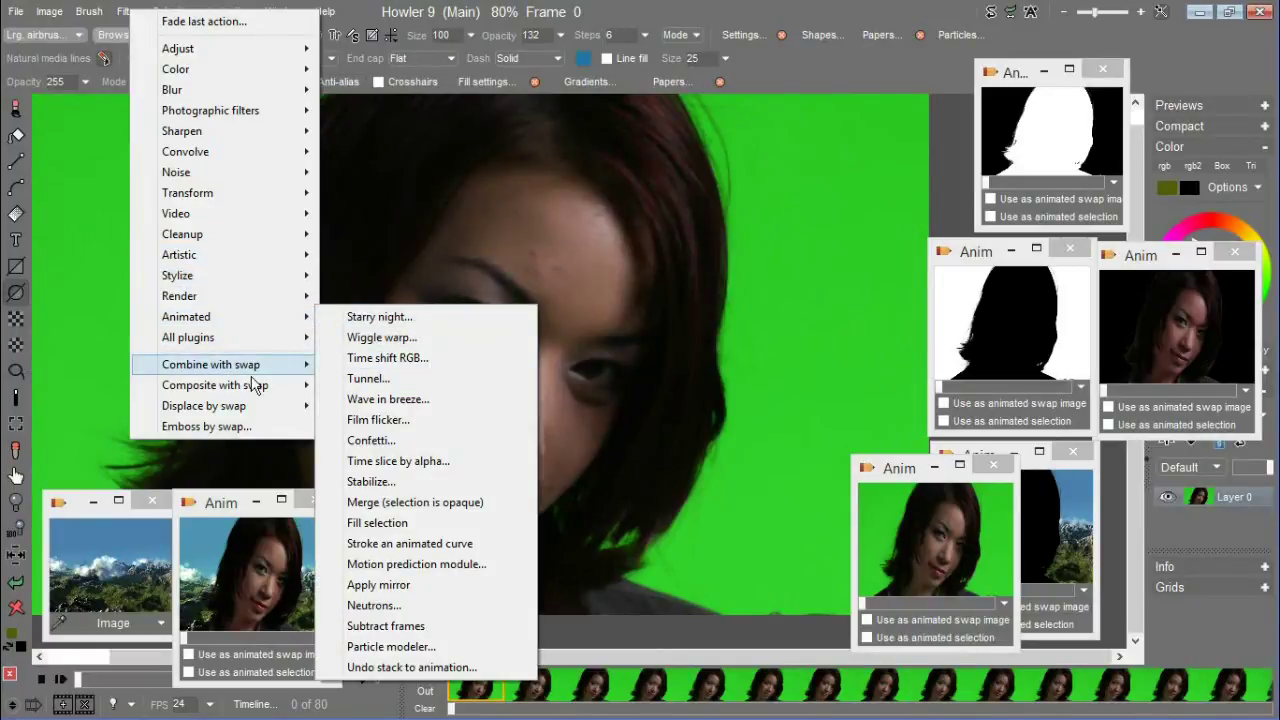
left_click(375, 380)
left_click_drag(637, 68, 836, 93)
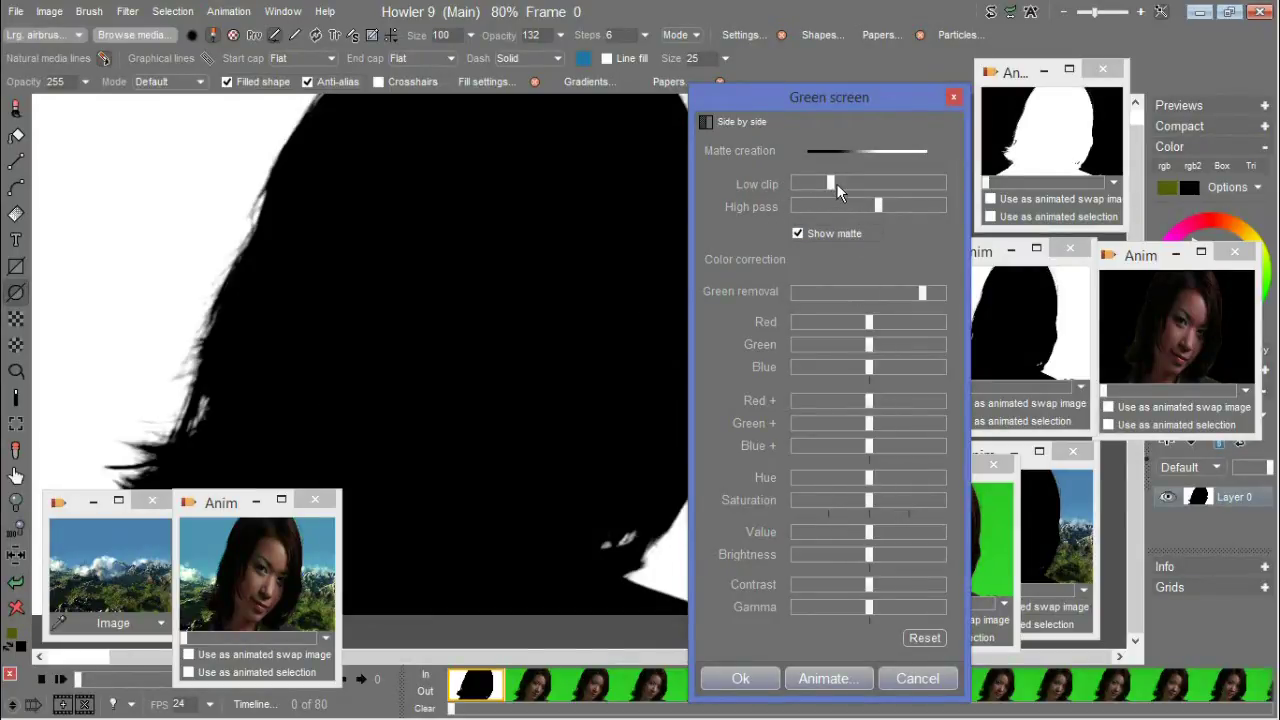
Step: Adjust the matte's low clip to keep the face solid black and its high pass to whiten the background while preserving hair strands
left_click_drag(833, 183, 807, 183)
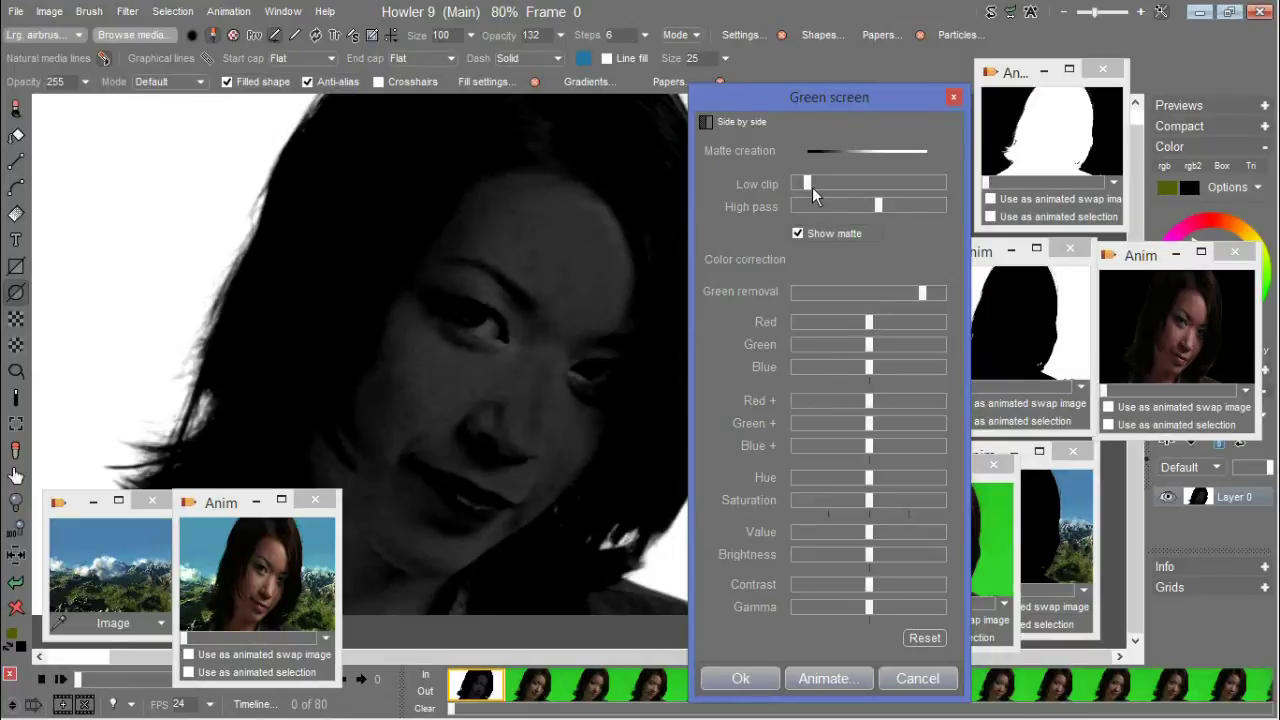
left_click_drag(807, 183, 823, 185)
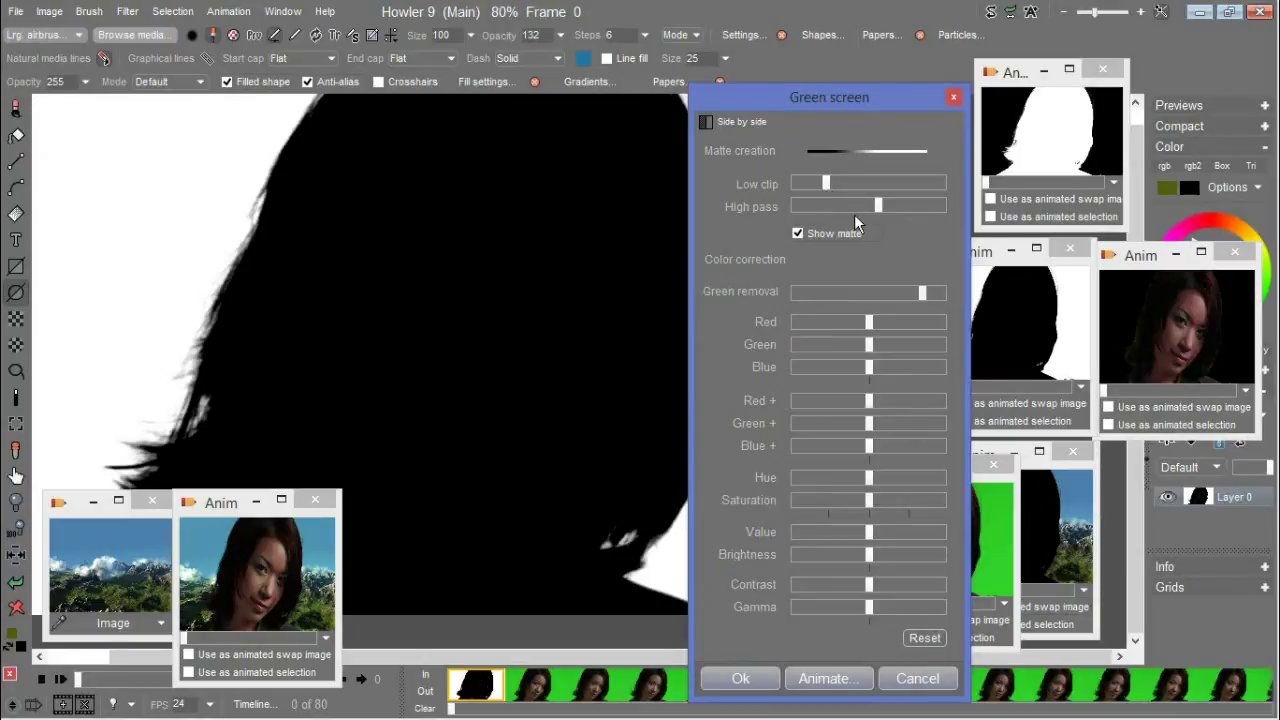
left_click_drag(880, 206, 930, 208)
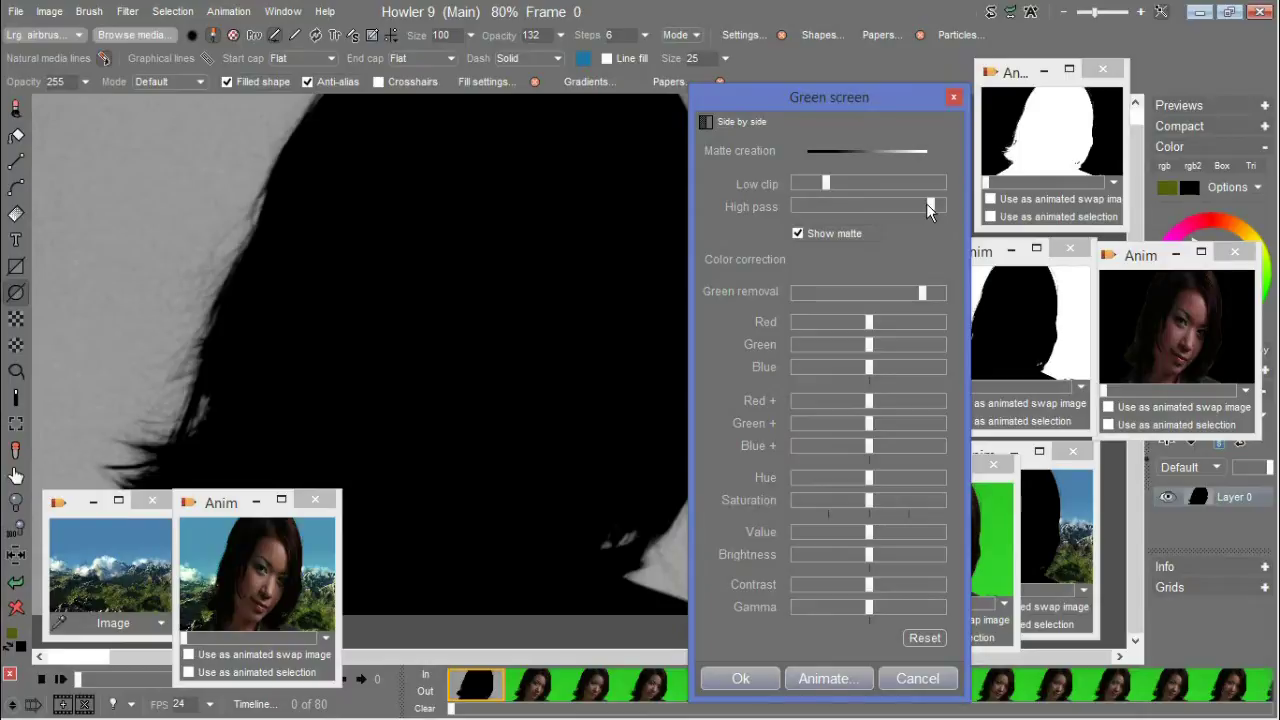
left_click_drag(929, 202, 896, 201)
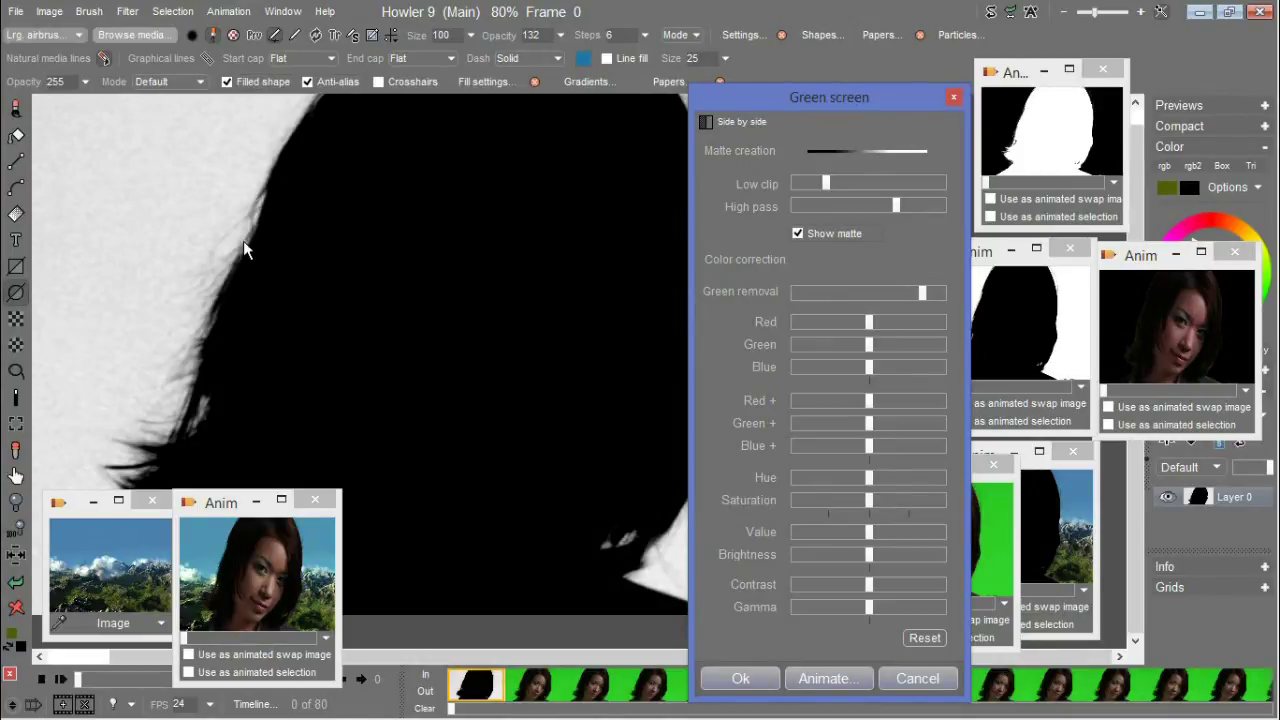
left_click_drag(899, 205, 890, 205)
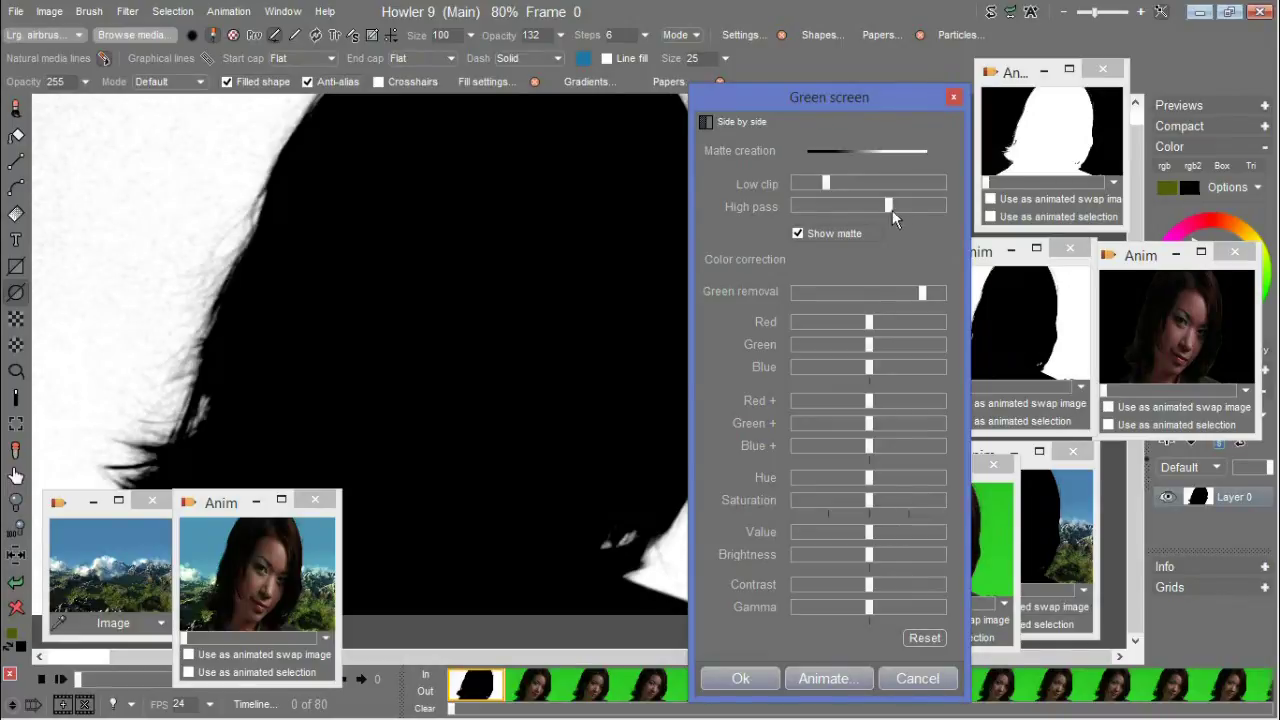
left_click_drag(888, 205, 883, 206)
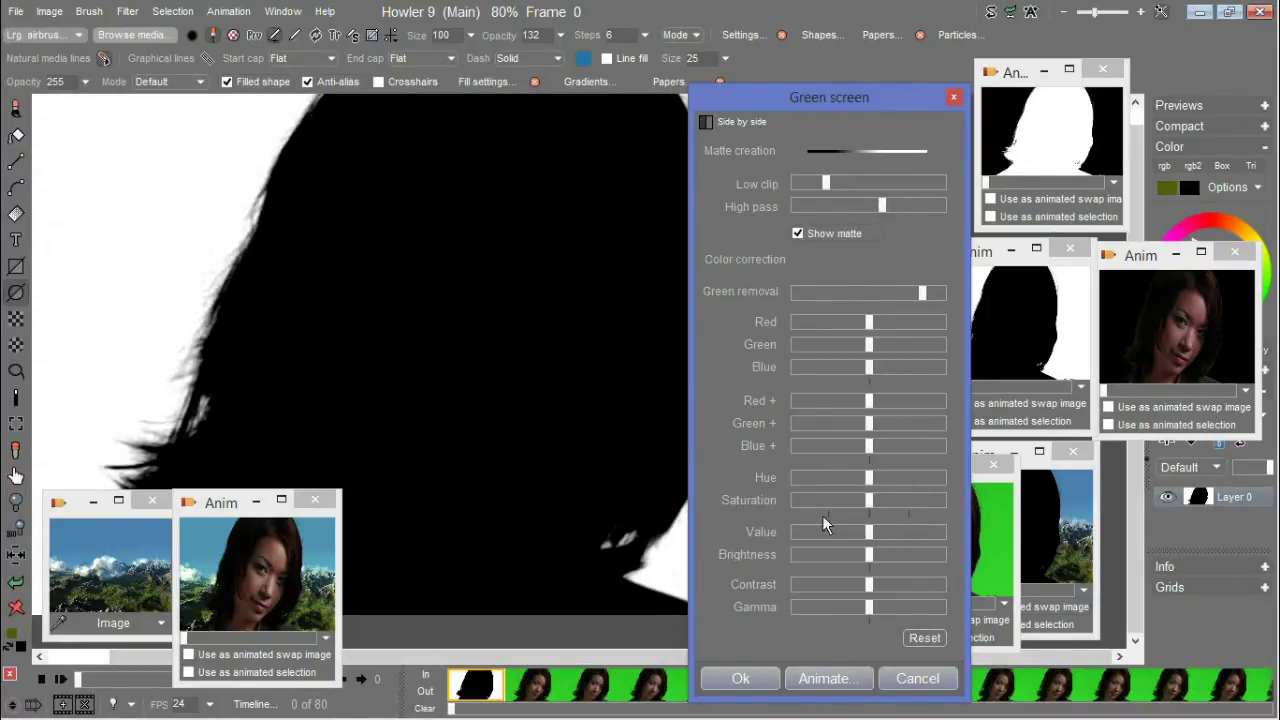
Step: Check the matte around the whole head and apply the Green screen filter to all frames of the animation
left_click_drag(828, 120, 617, 133)
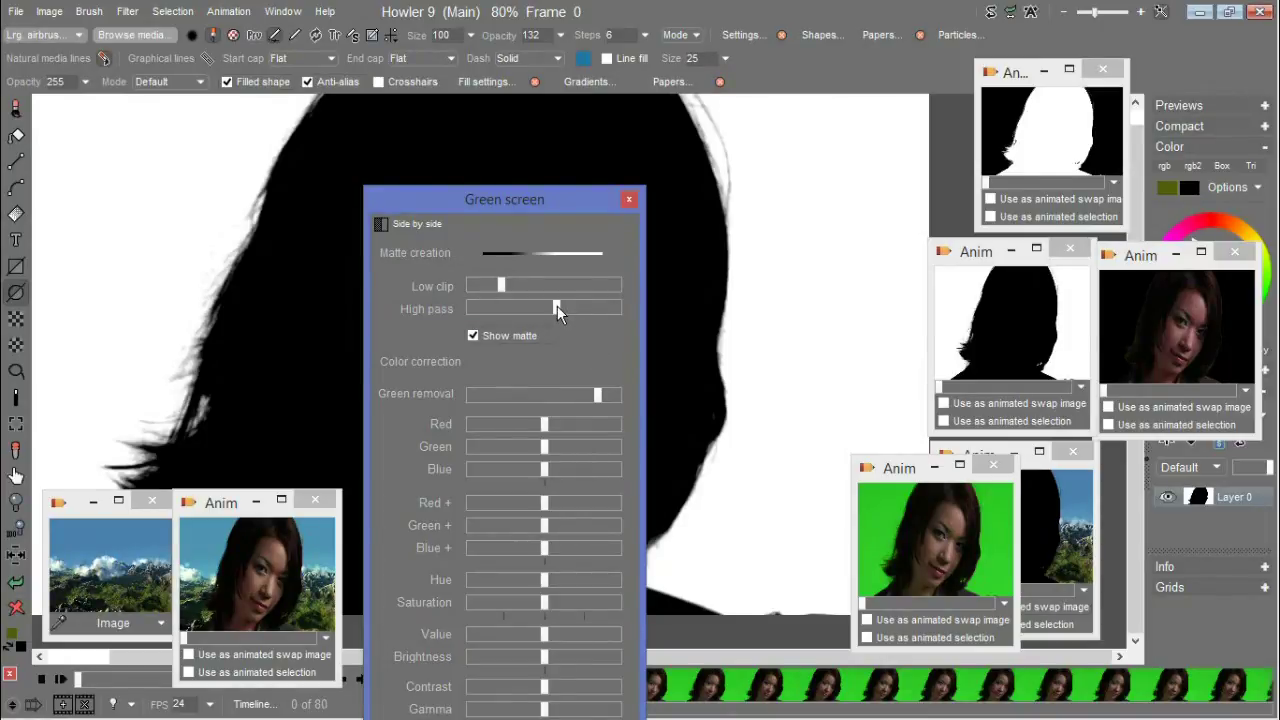
left_click_drag(555, 200, 929, 55)
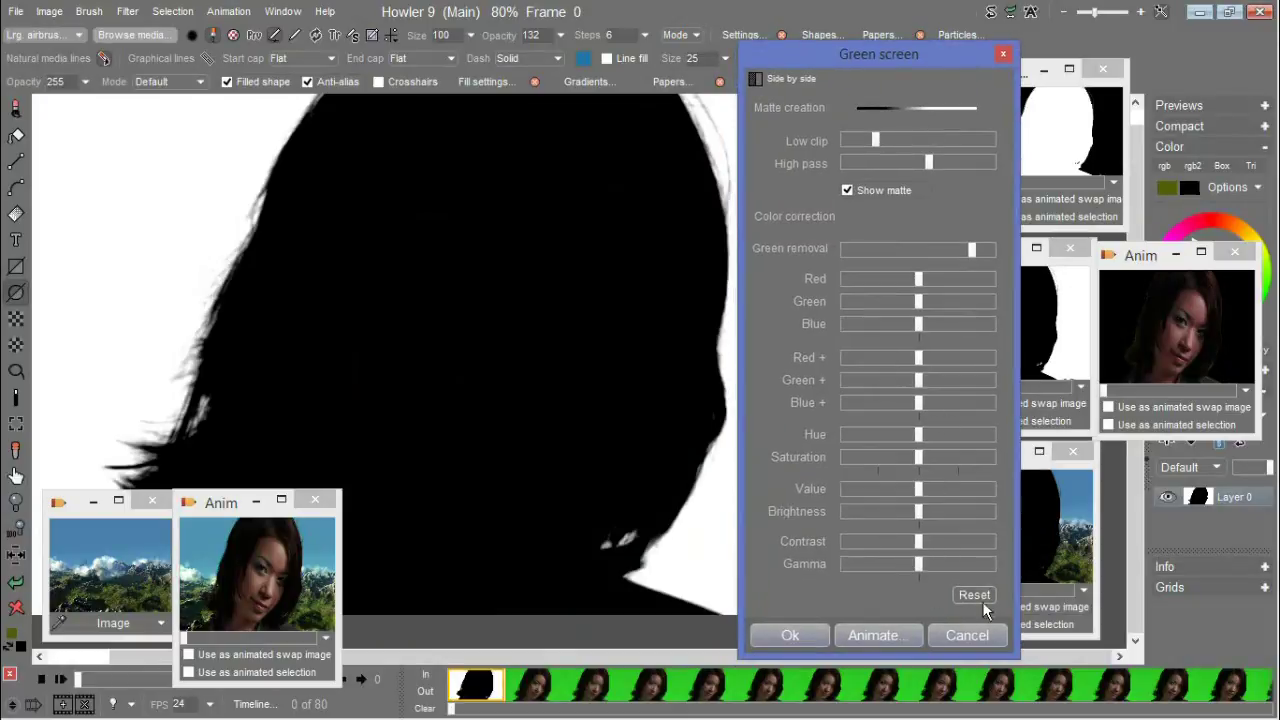
left_click(898, 630)
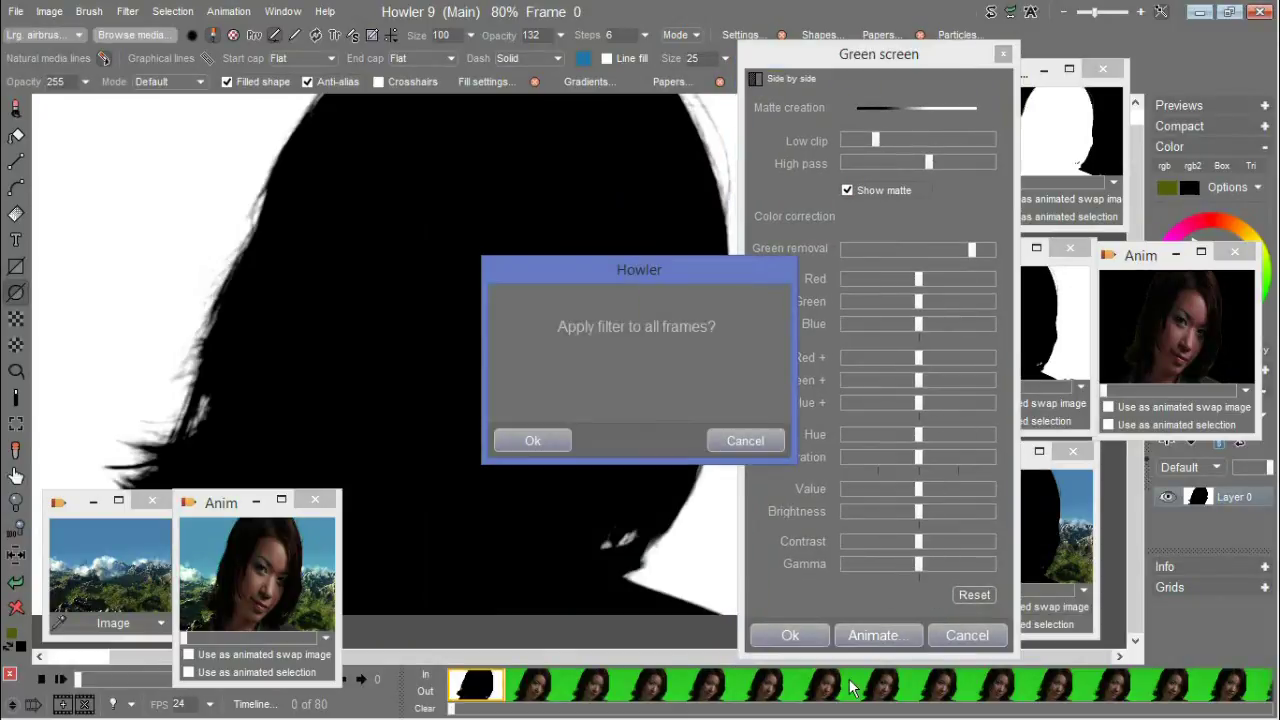
left_click(533, 441)
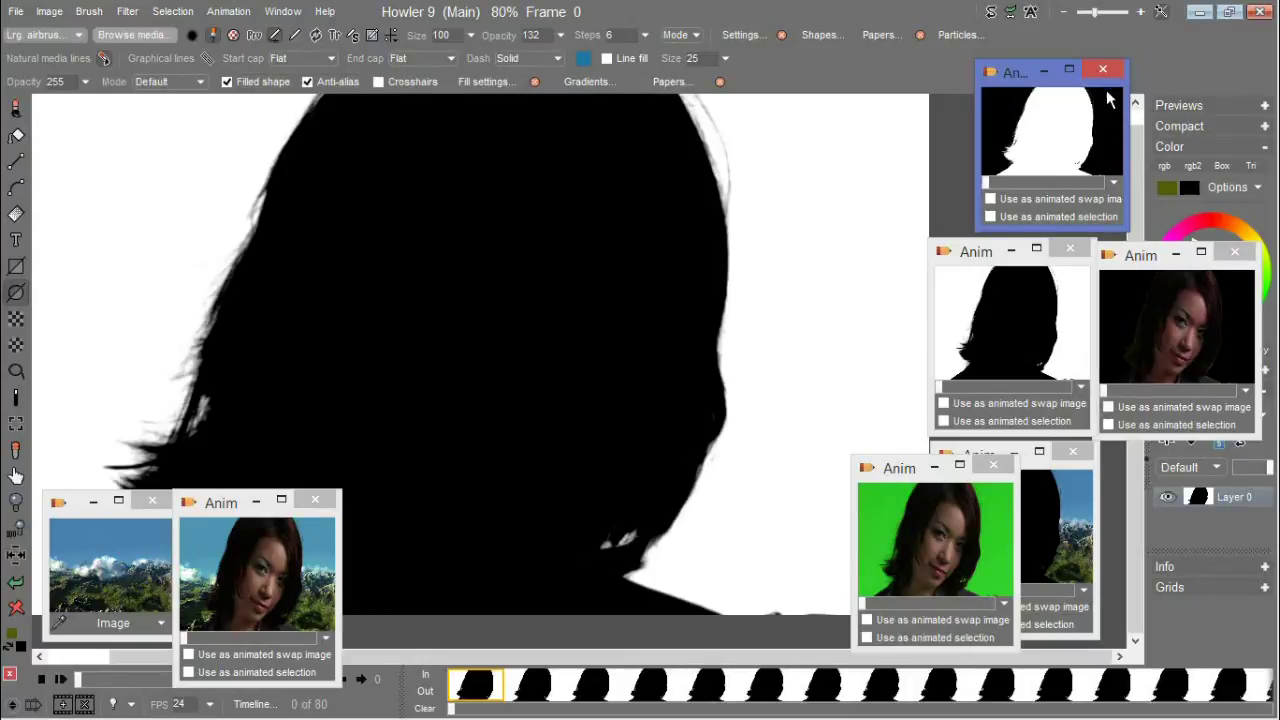
Step: Close the two old stored matte animations and store the new black-on-white matte animation in memory
left_click(1071, 245)
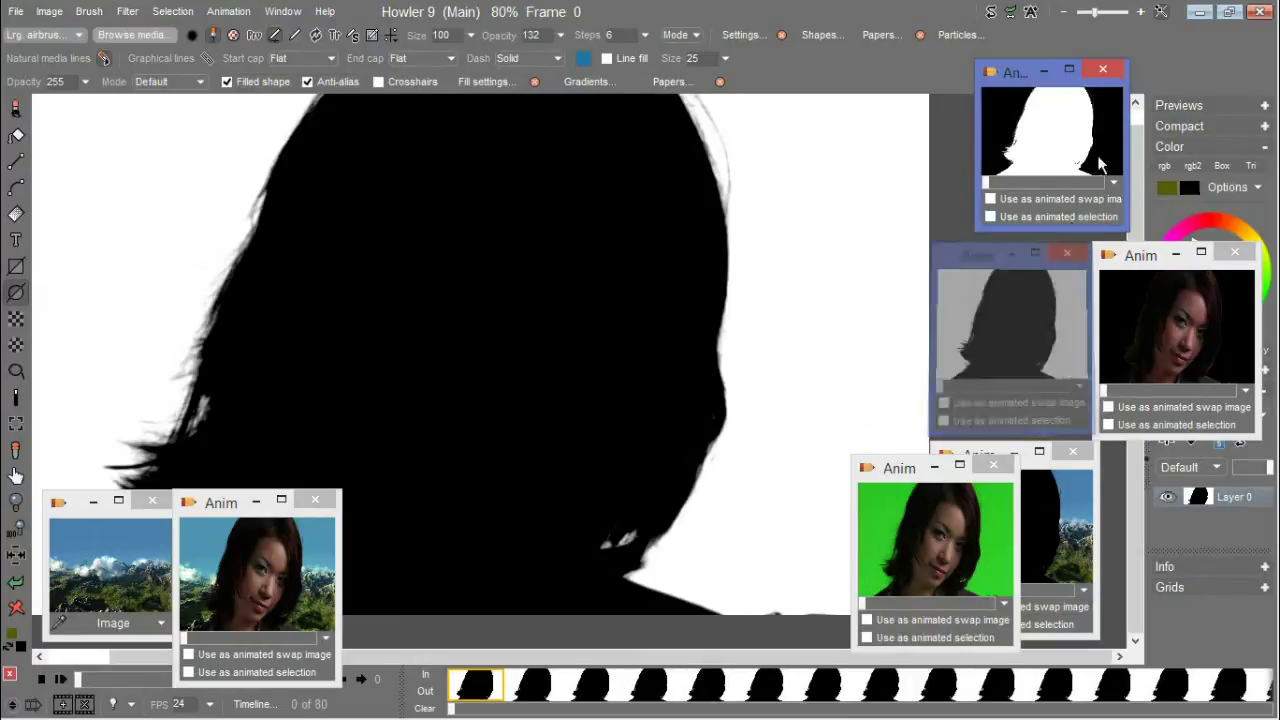
left_click(1103, 68)
left_click(228, 11)
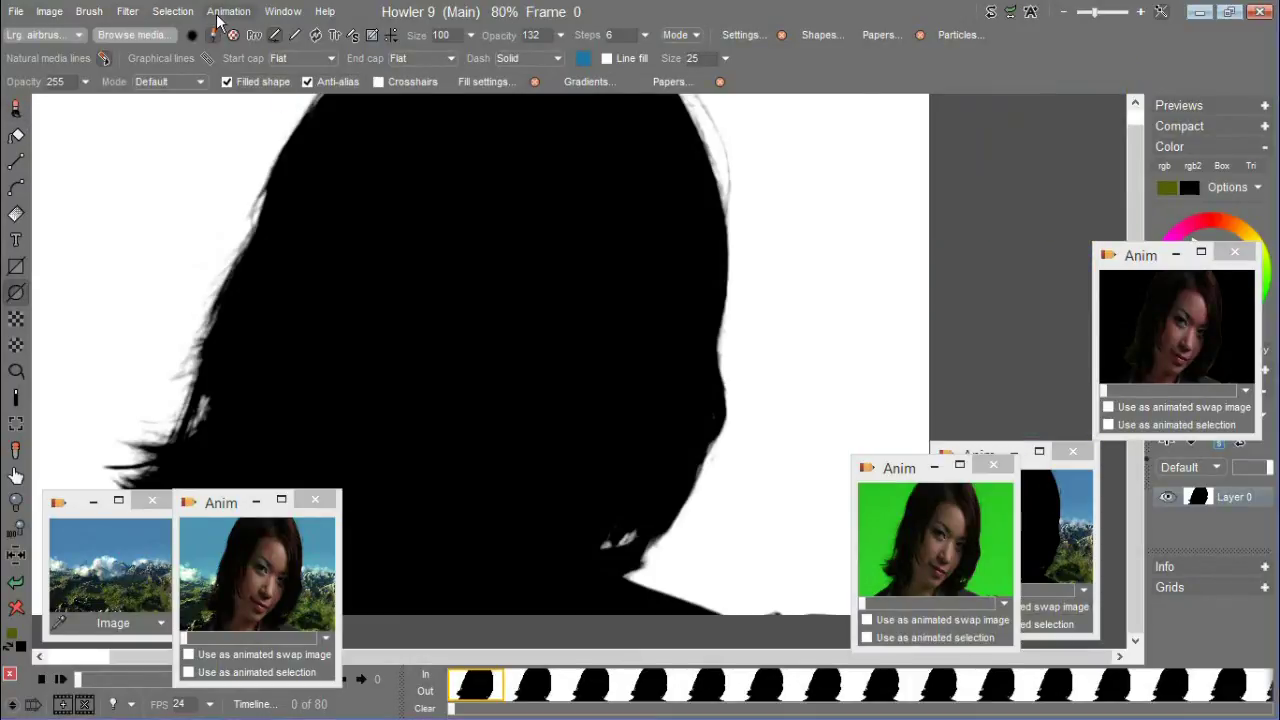
mouse_move(275, 88)
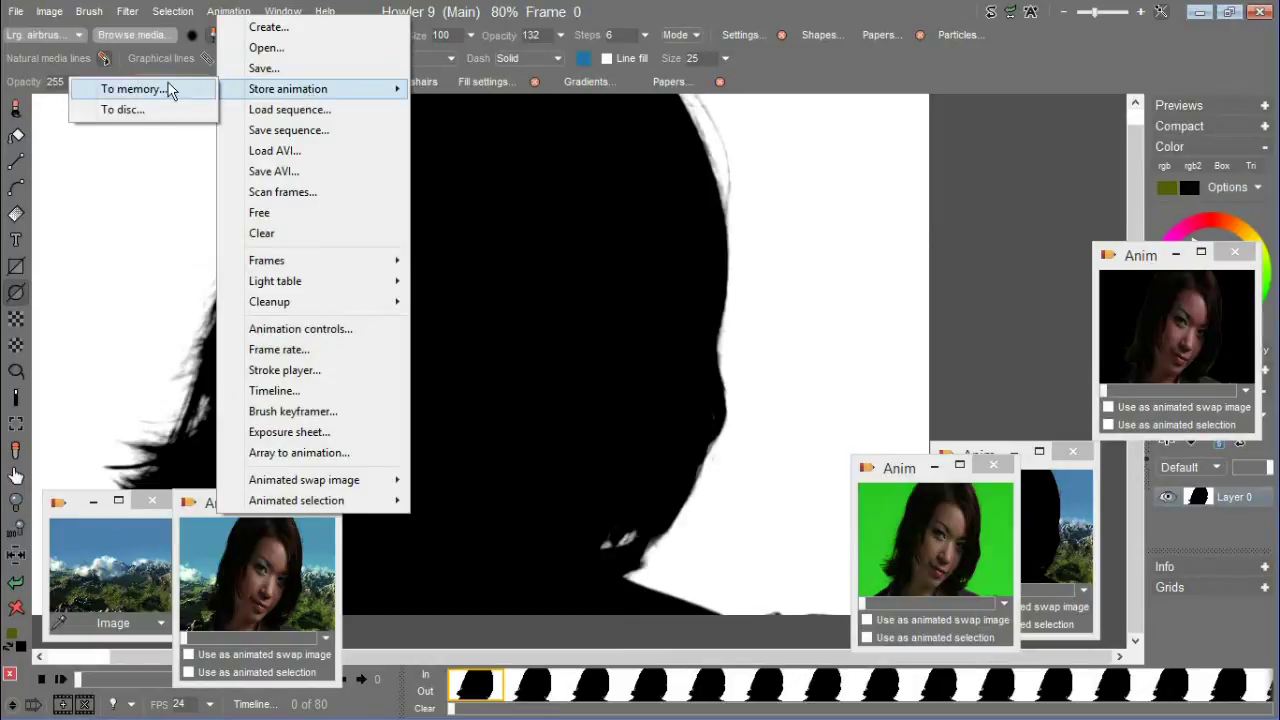
left_click(171, 87)
left_click_drag(705, 79, 1009, 135)
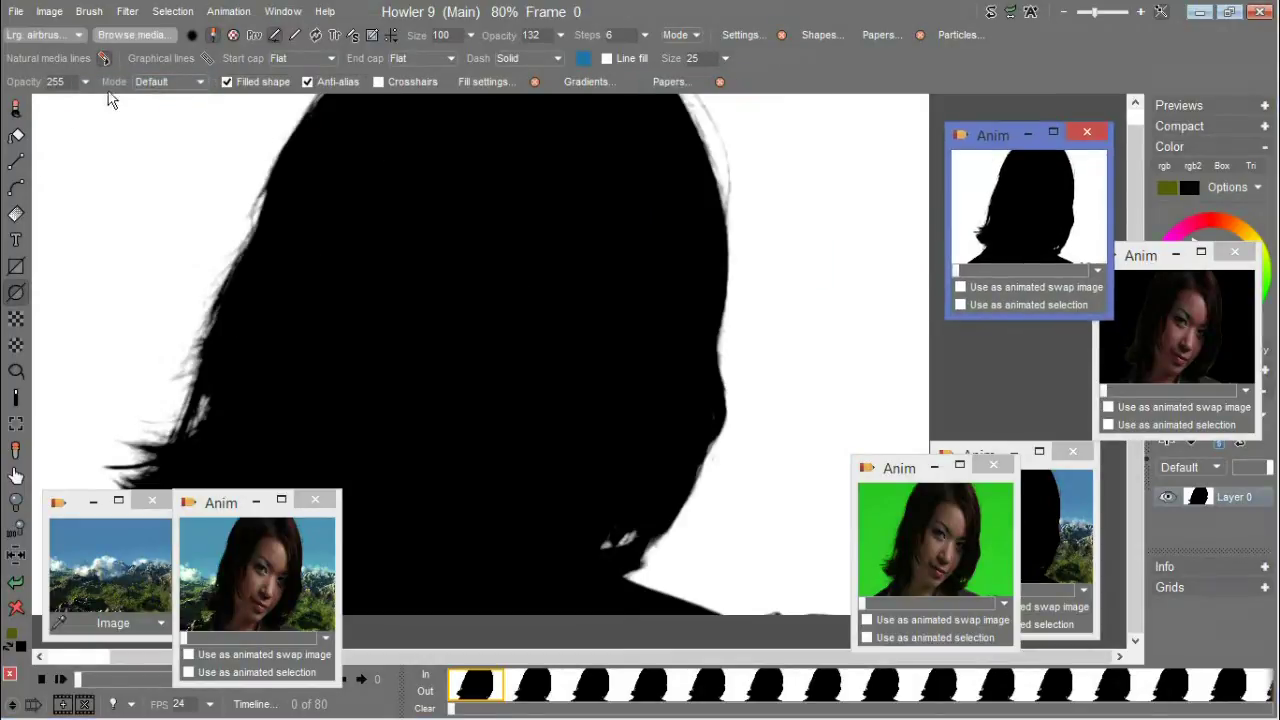
Step: Invert the matte on all frames of the animation
left_click(49, 11)
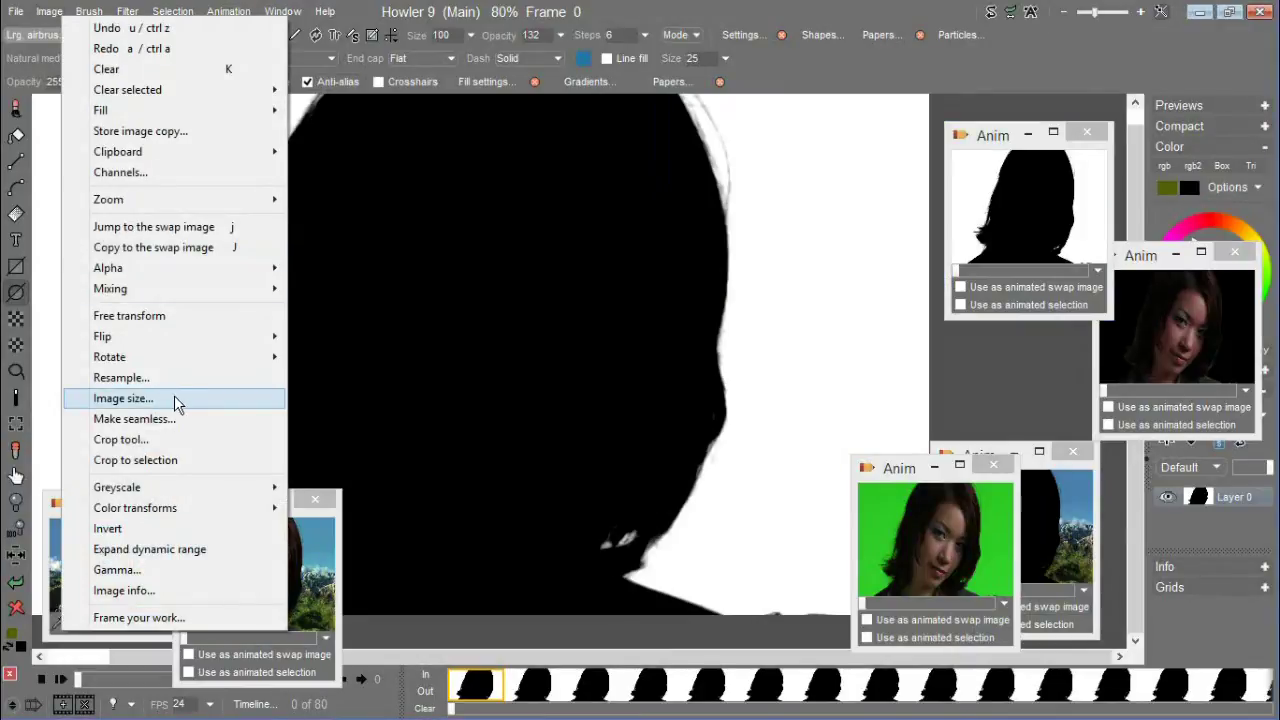
left_click(192, 527)
left_click(560, 441)
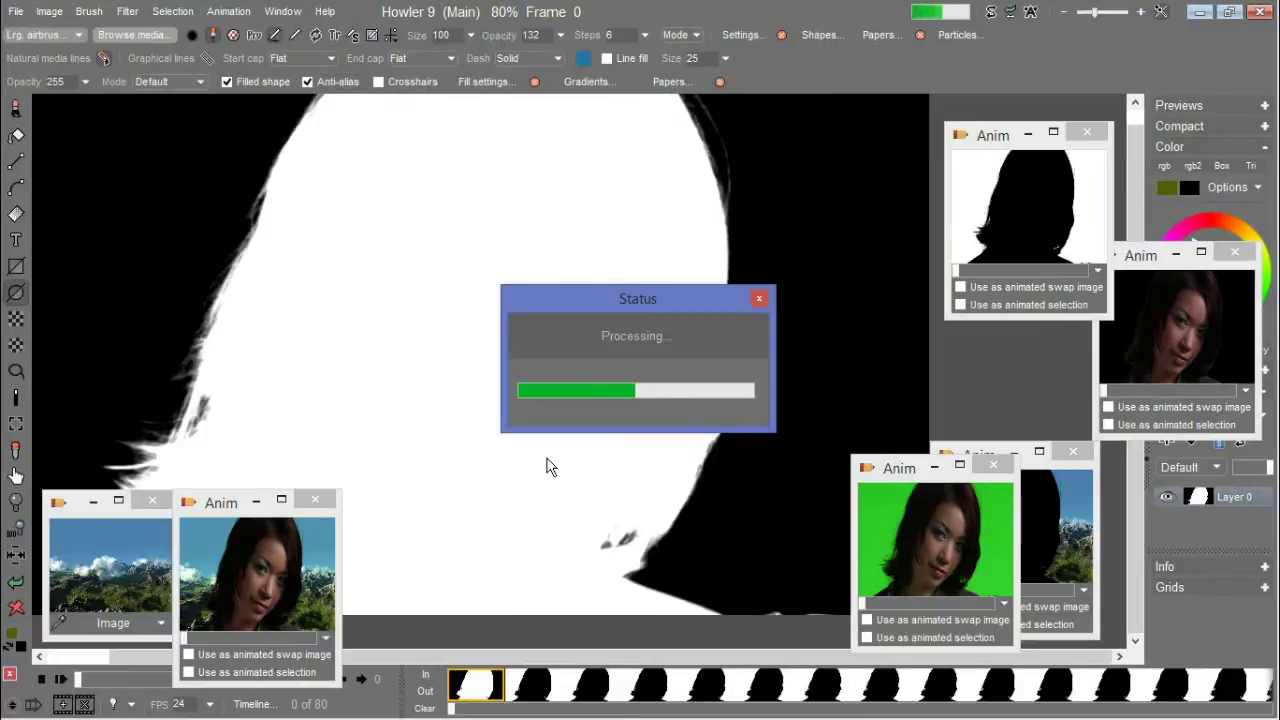
Step: Store the inverted white-on-black matte animation in memory and place it beside the black-on-white one
left_click(240, 13)
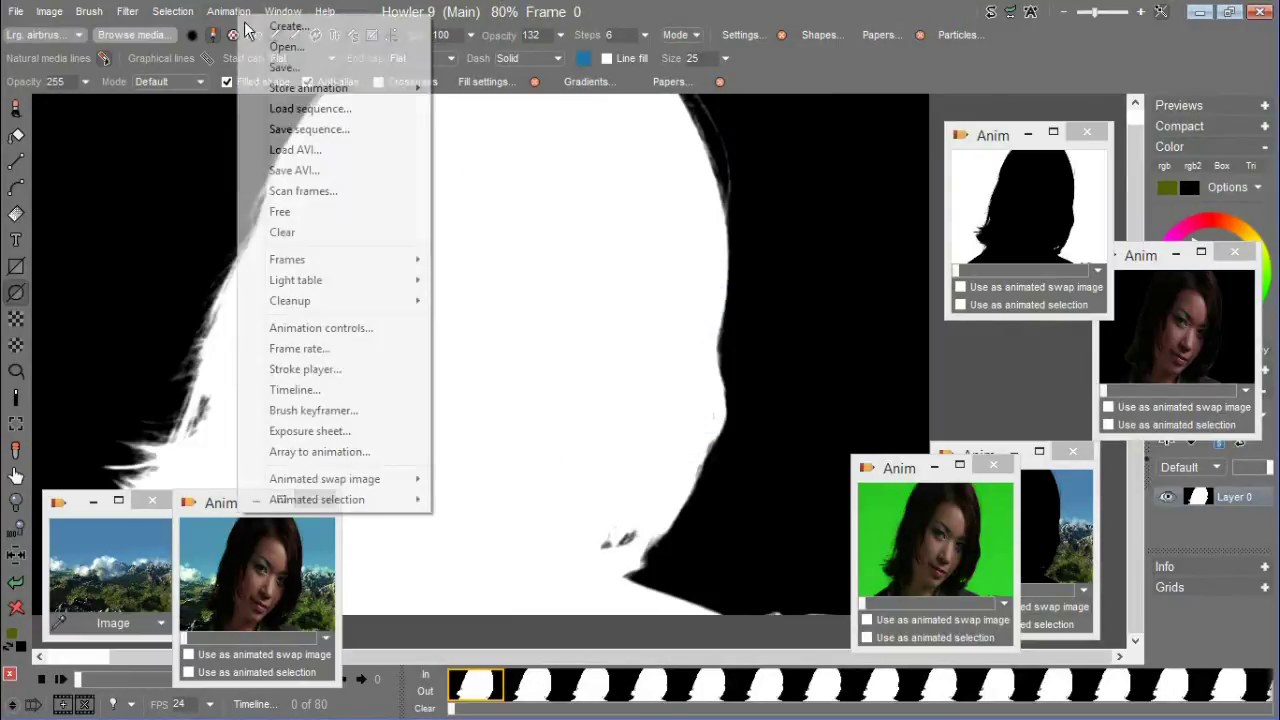
mouse_move(414, 90)
left_click(228, 91)
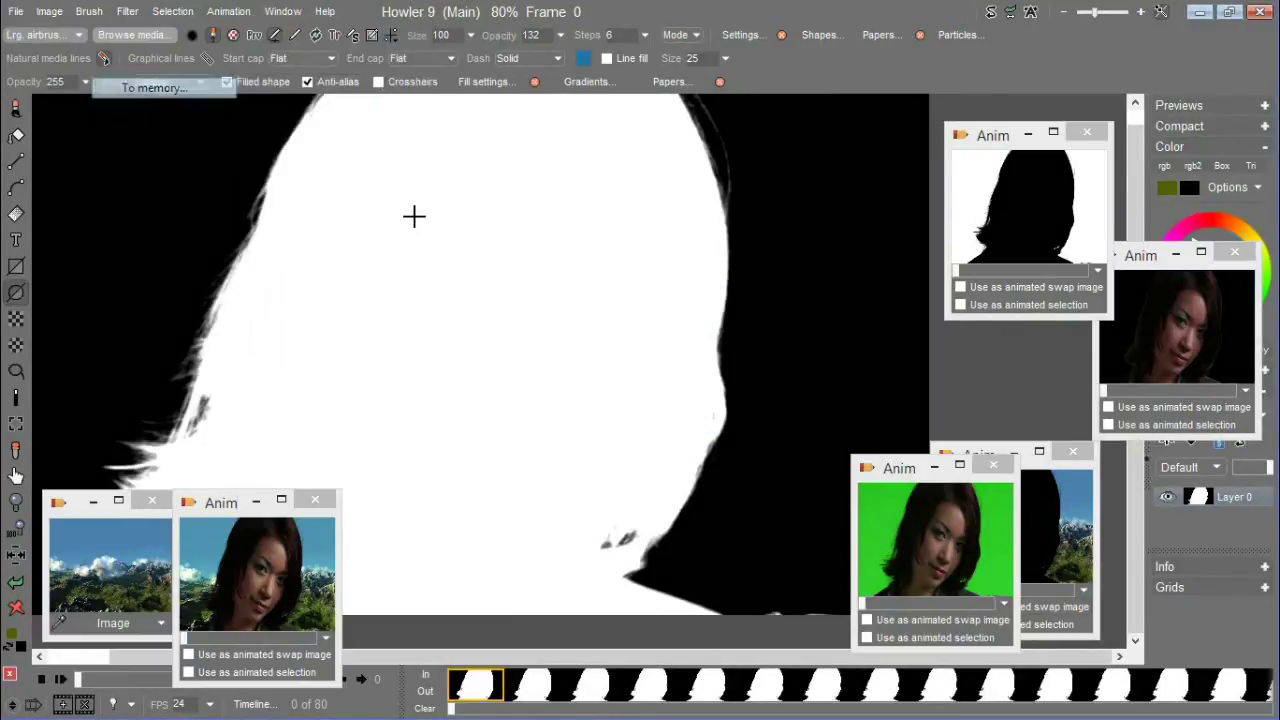
left_click_drag(685, 87, 819, 144)
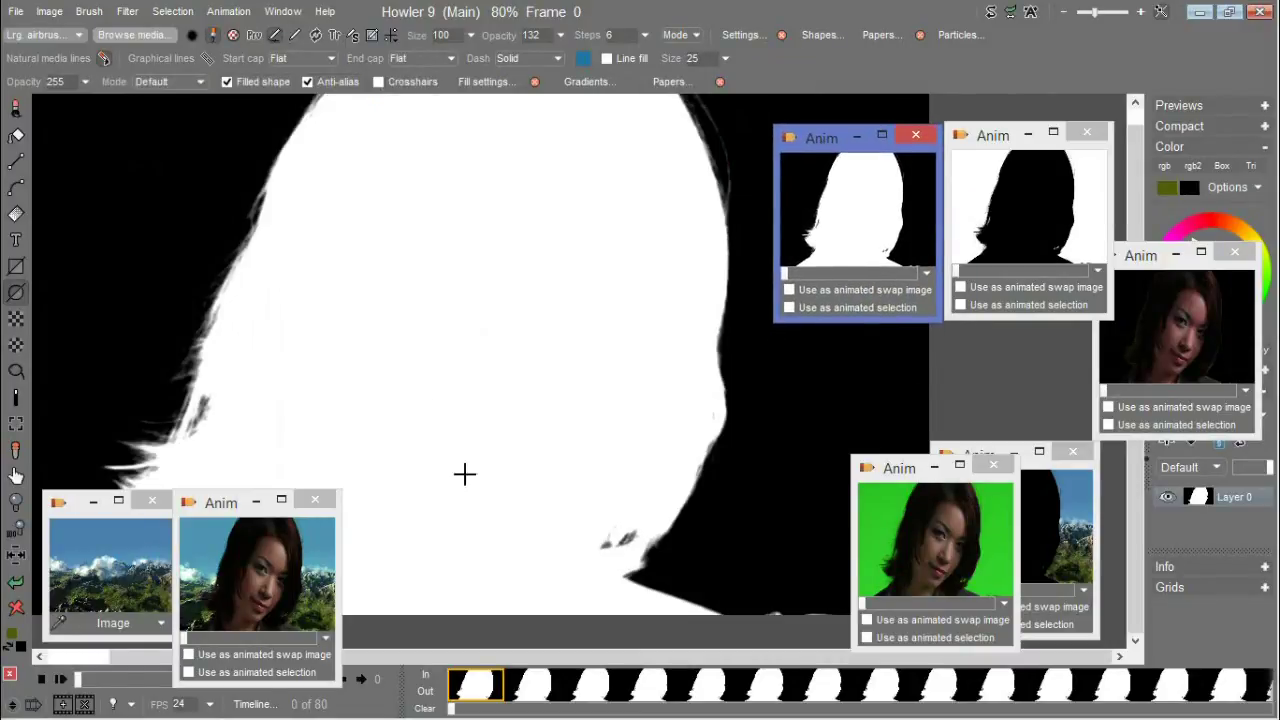
Step: Undo the landscape placed over the matte, restore the mountain landscape into the swap image instead and return to the main image
left_click(108, 587)
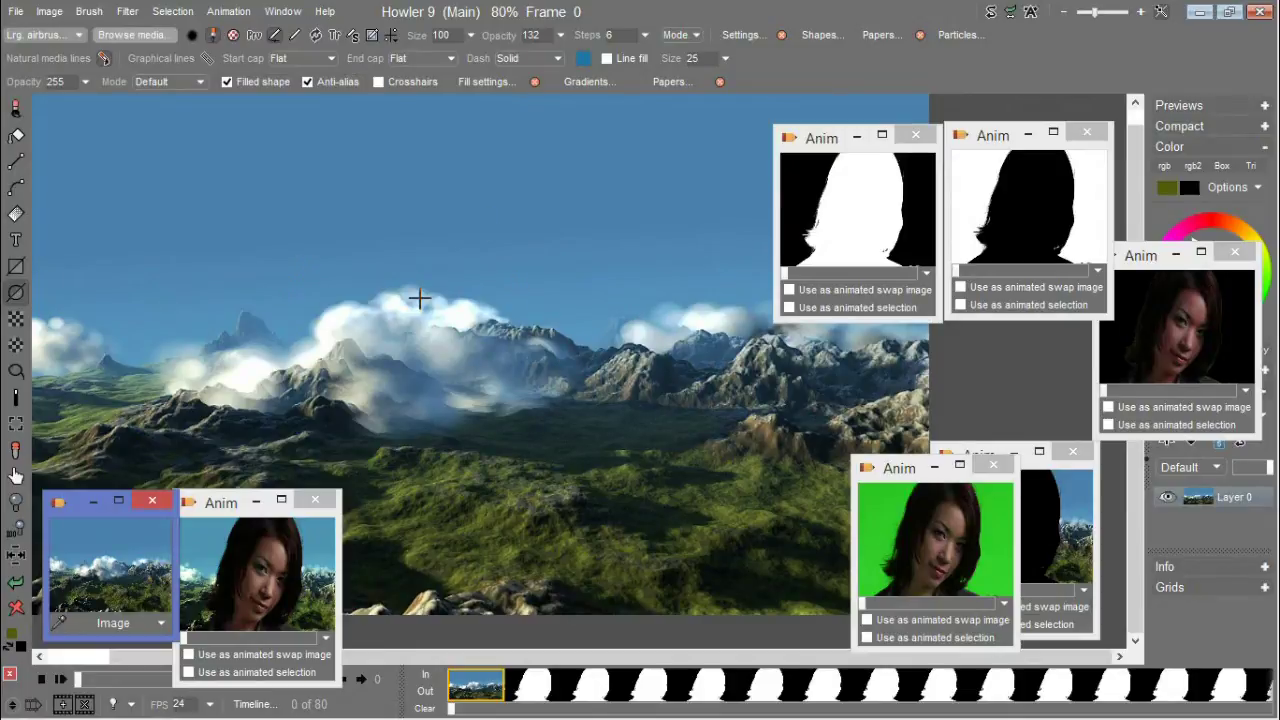
left_click(18, 588)
left_click(818, 207)
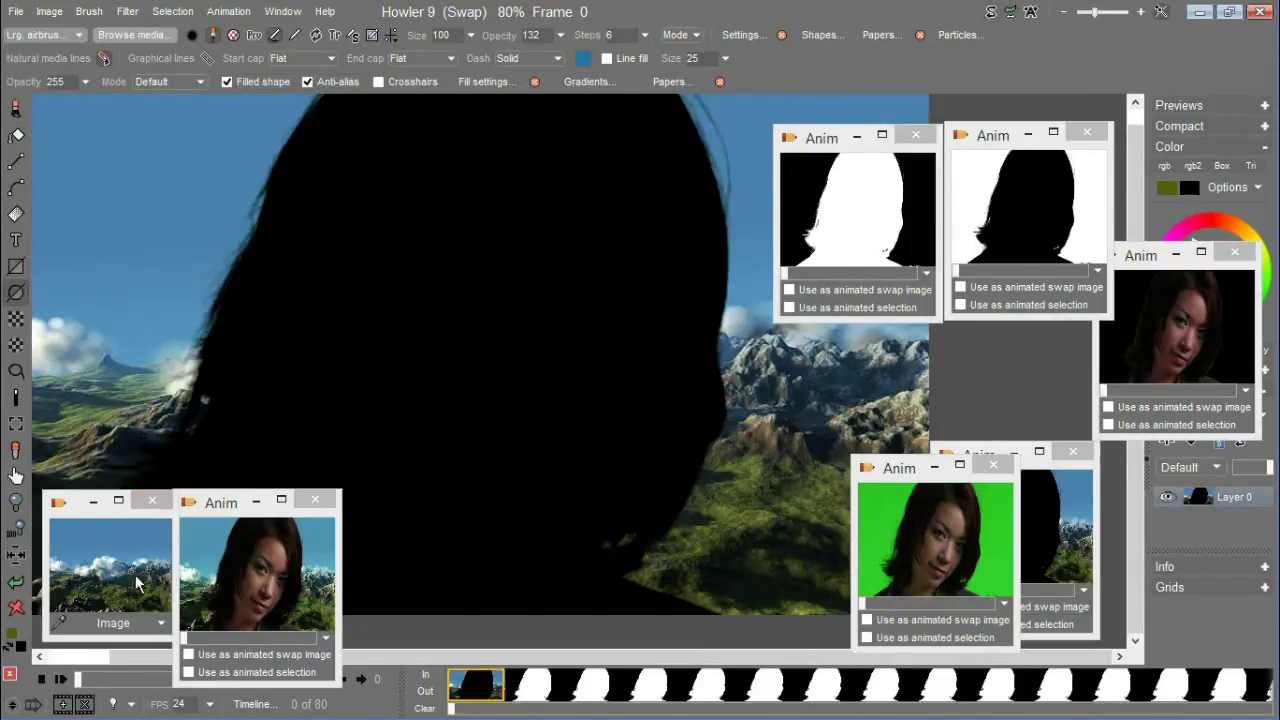
left_click(101, 598)
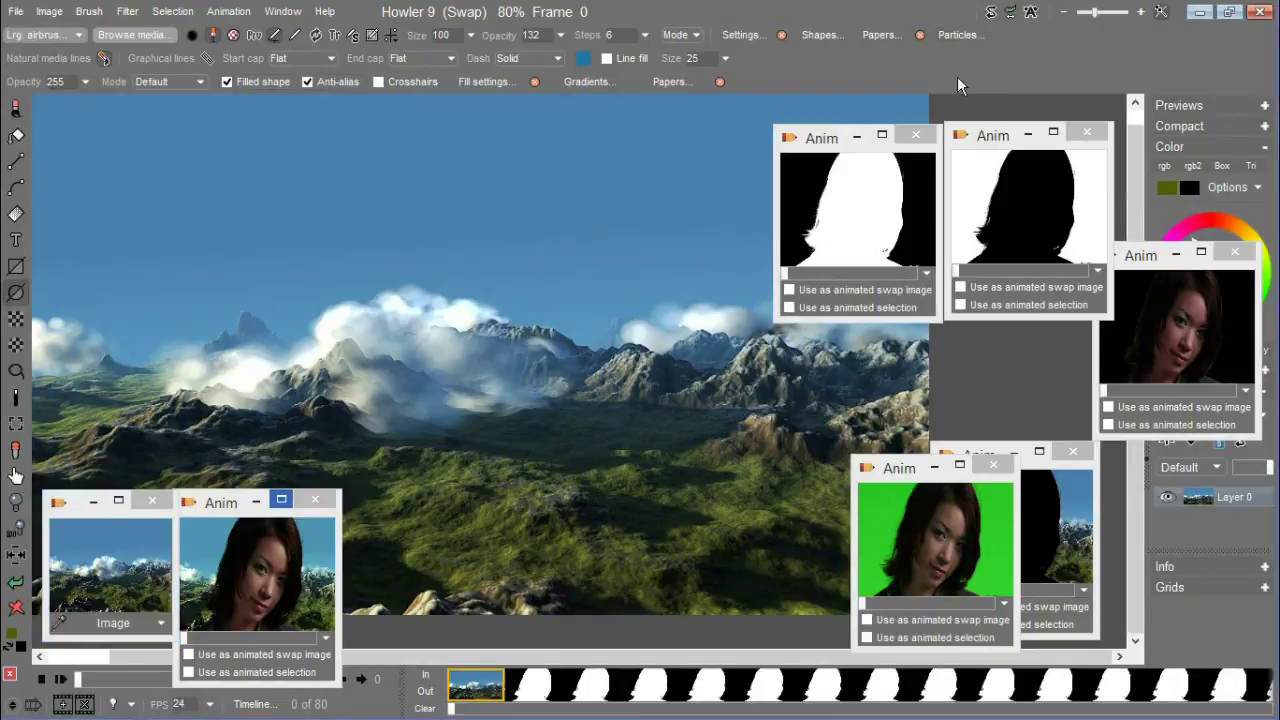
left_click(1010, 12)
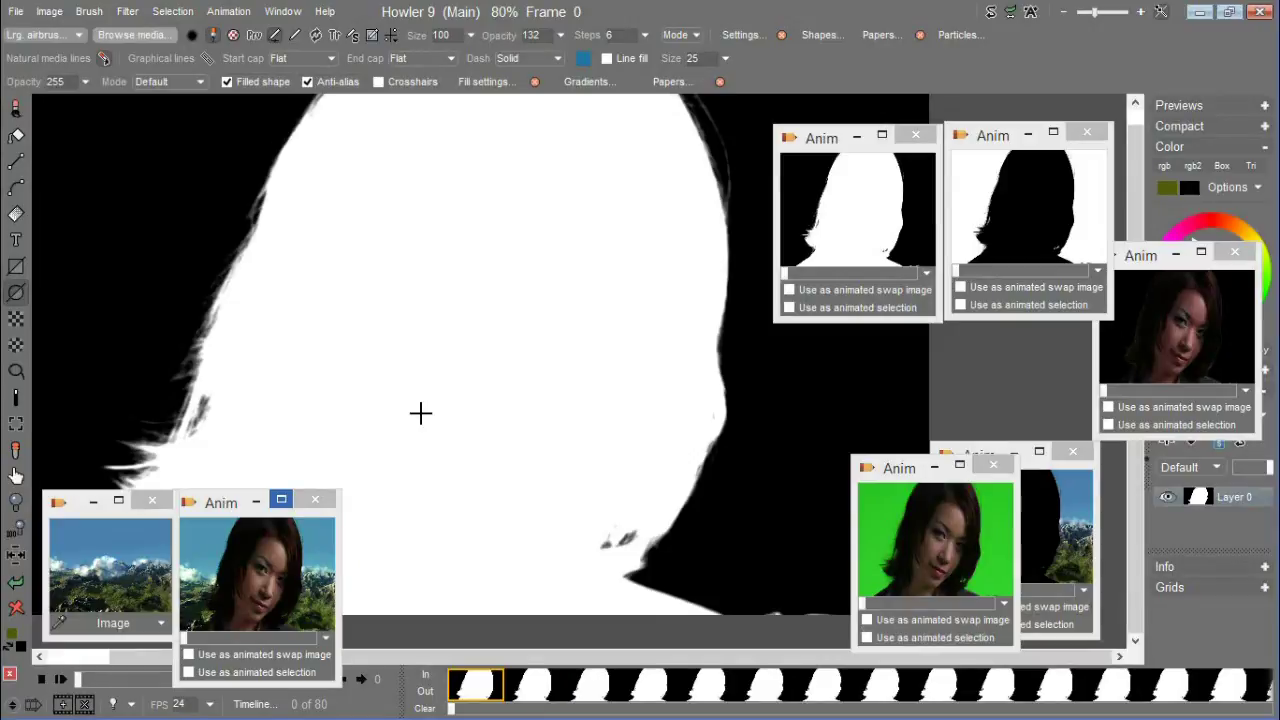
Step: Try to combine the white-on-black matte with the mountain landscape in the swap image using Multiply
left_click(127, 12)
mouse_move(245, 381)
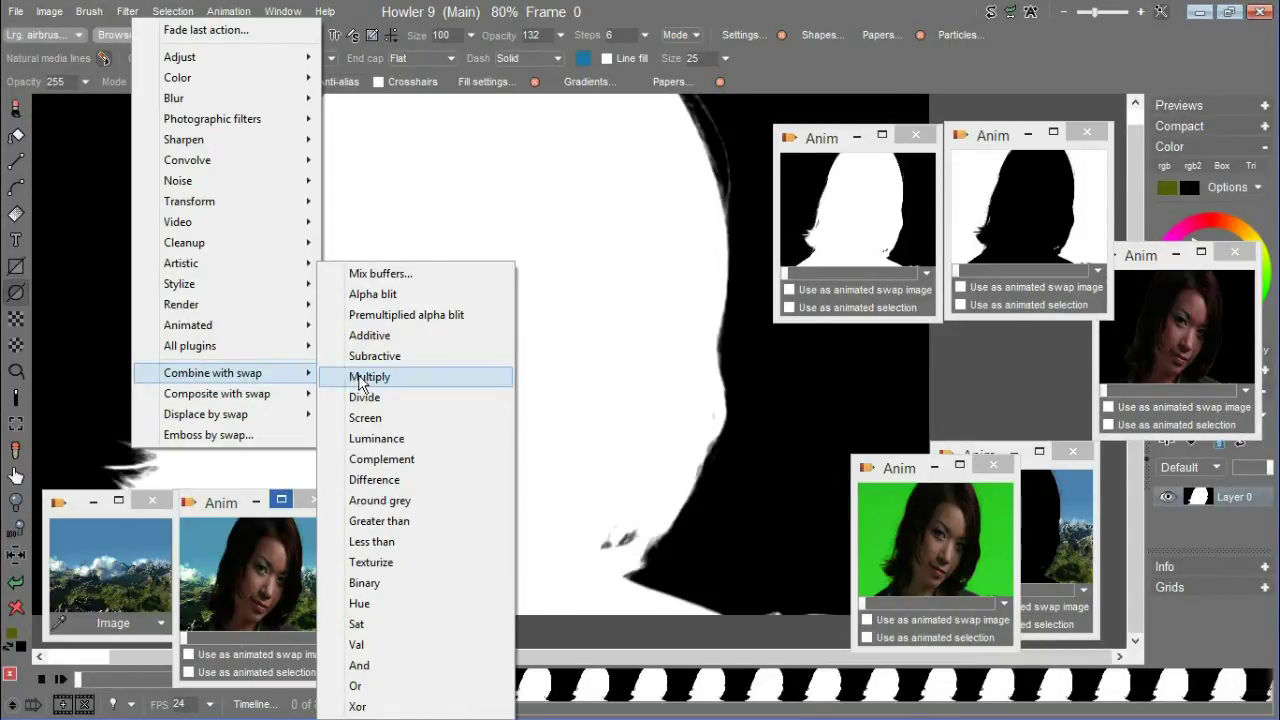
left_click(362, 378)
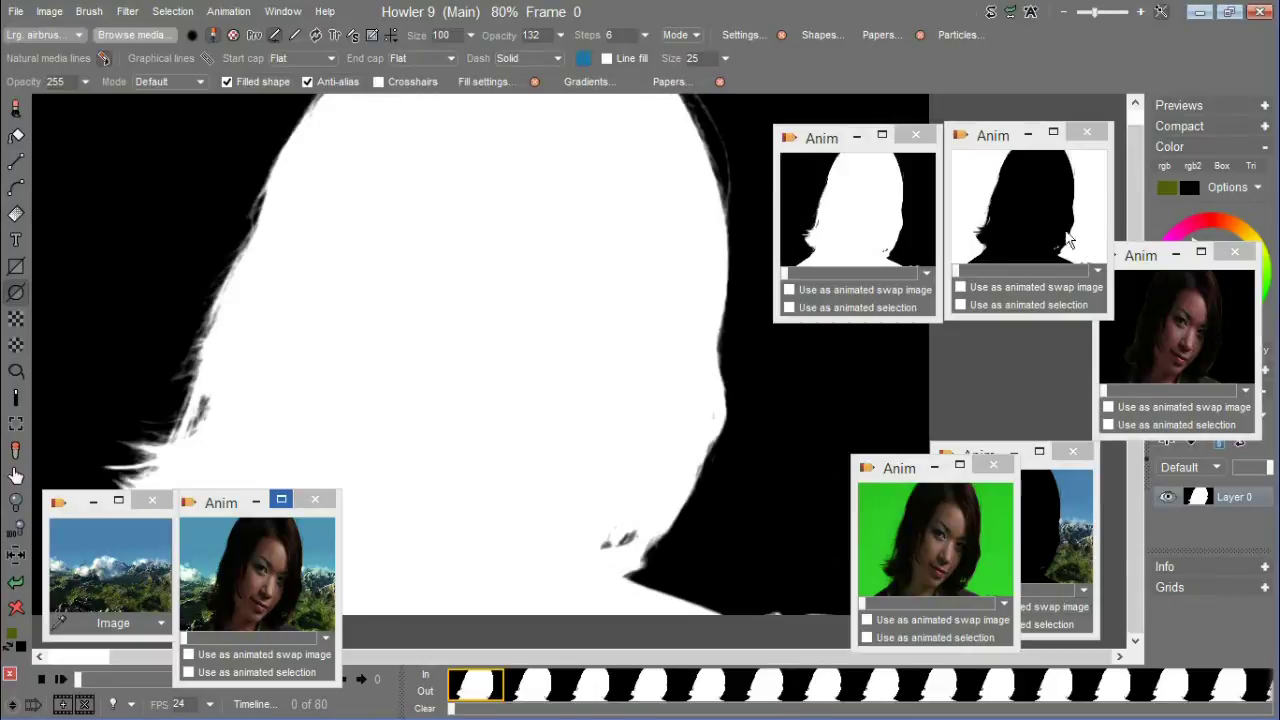
Step: Restore the stored black-on-white matte animation as the main animation and load the mountain landscape into the swap image
double_click(1029, 232)
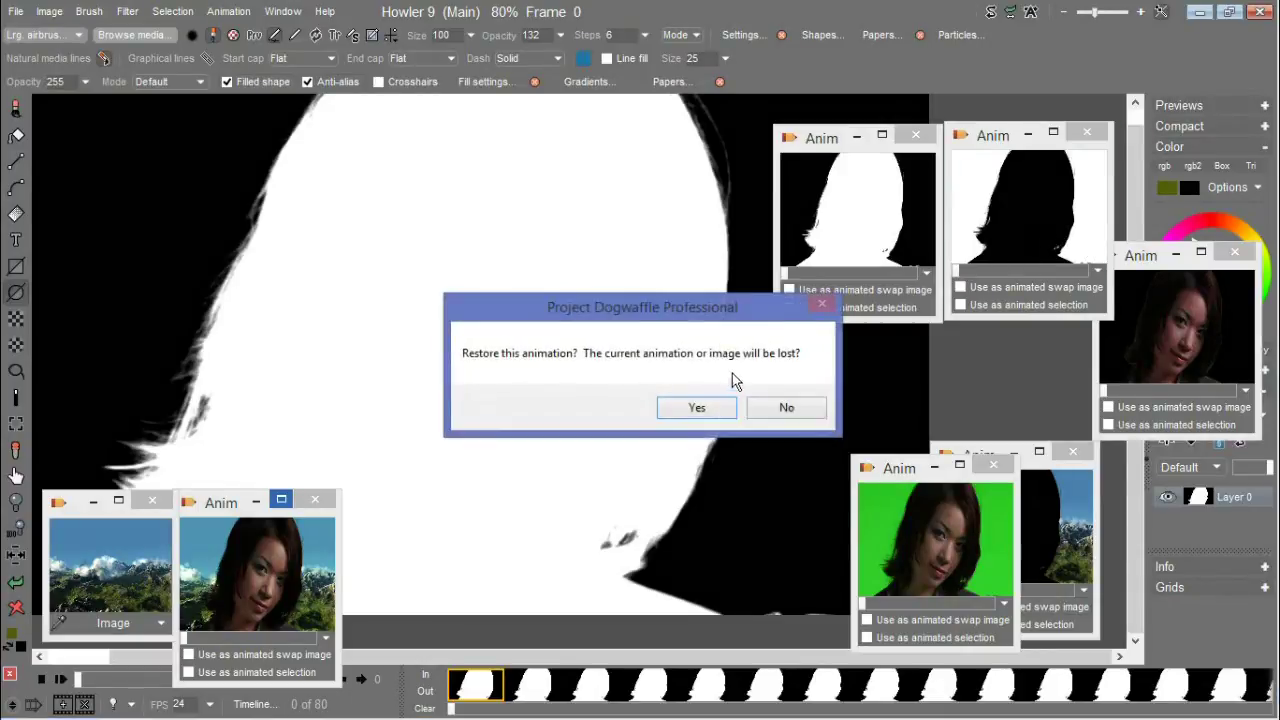
left_click(725, 411)
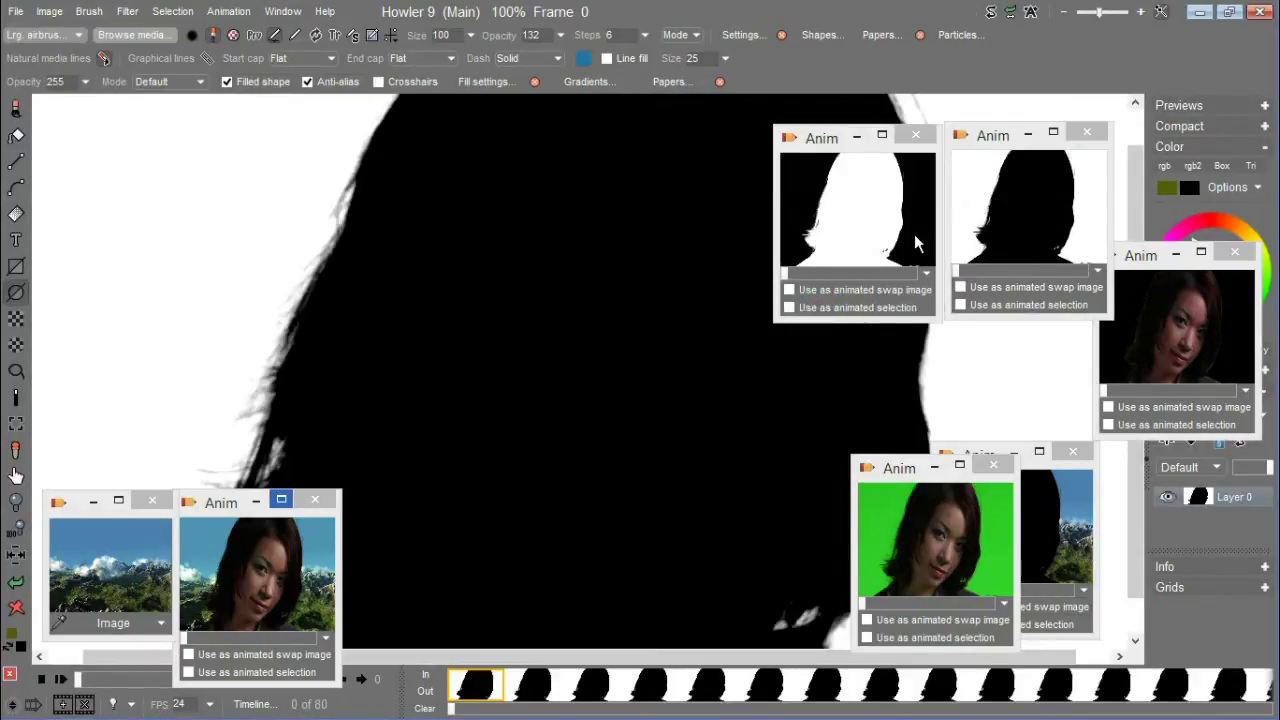
left_click(991, 12)
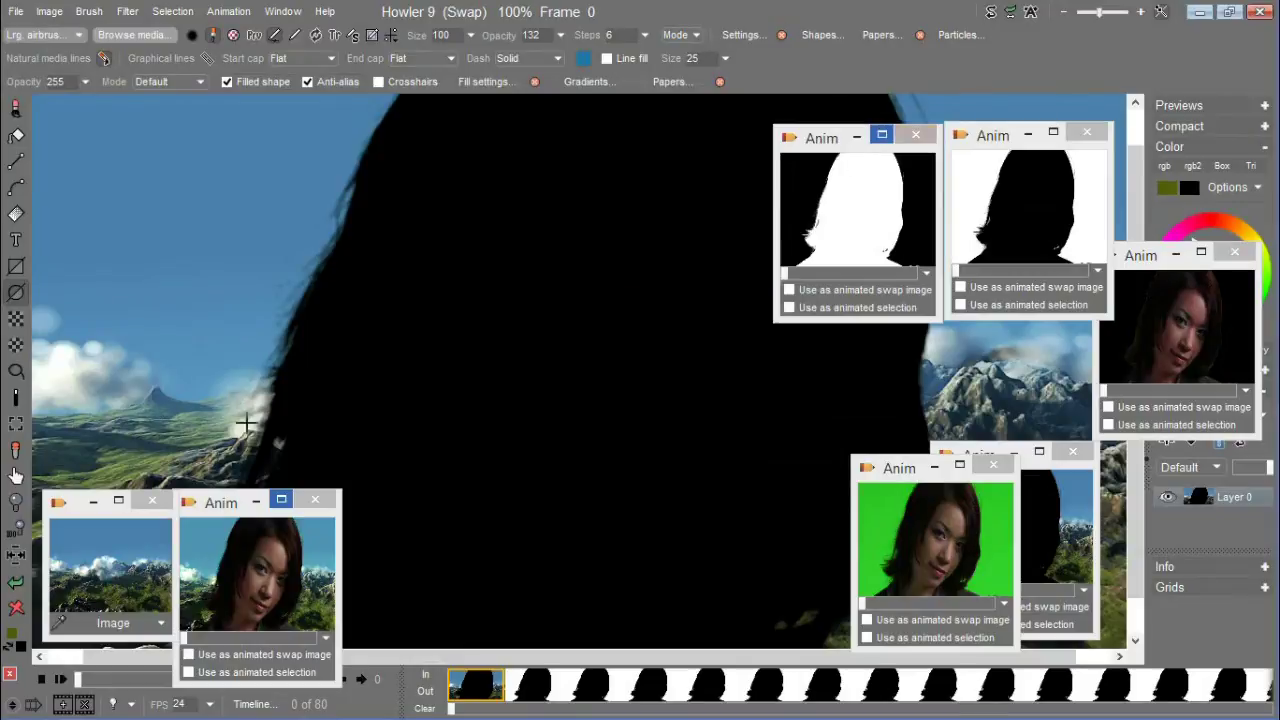
double_click(123, 540)
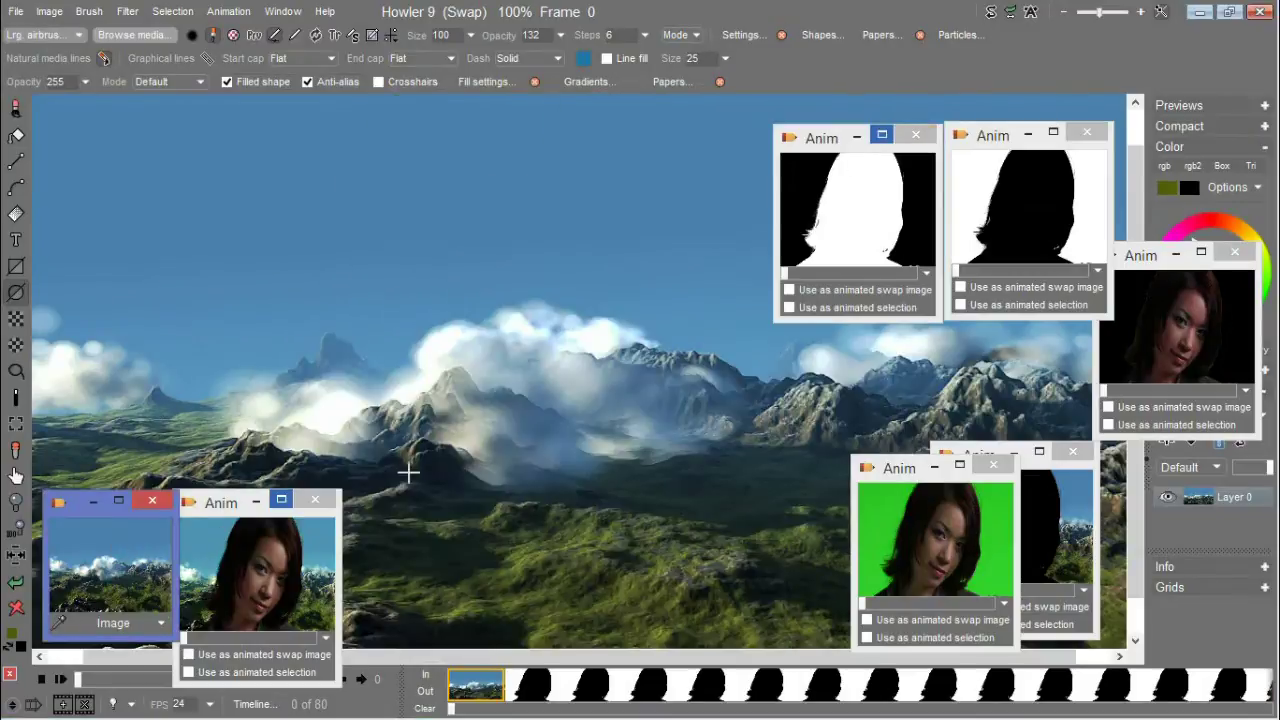
left_click(992, 13)
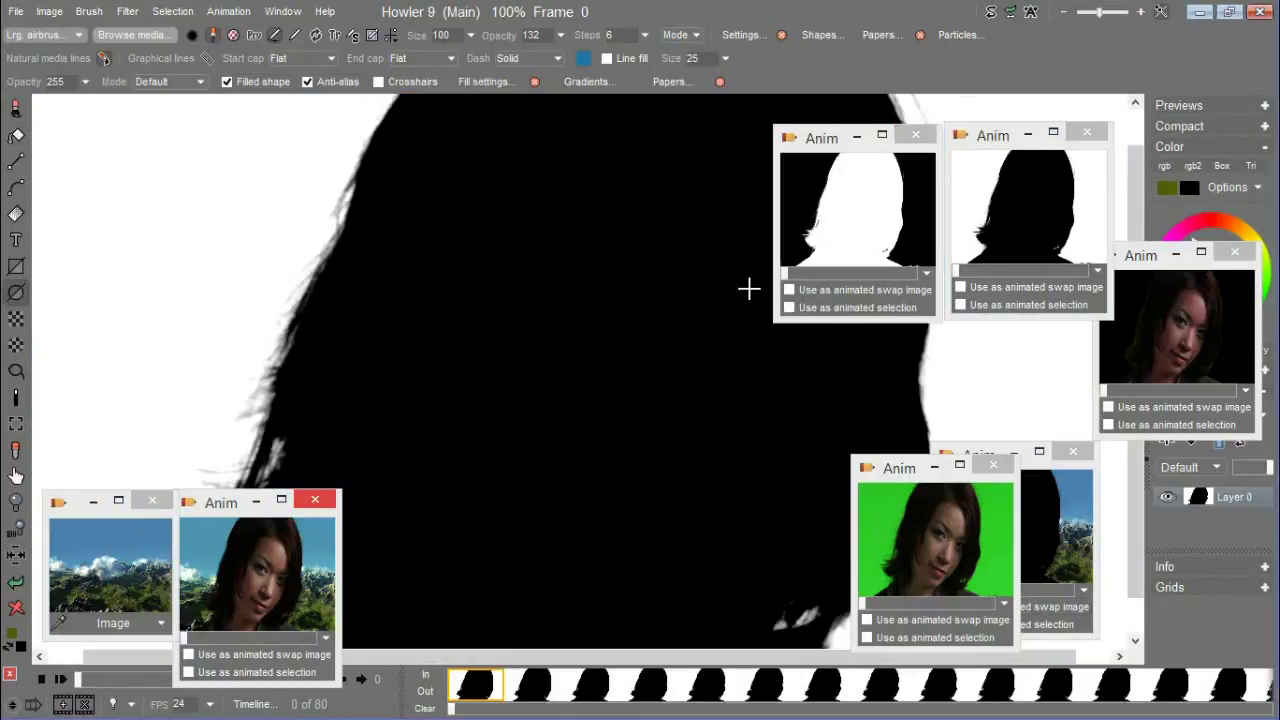
Step: Stop using the stored silhouette-over-landscape animation as the animated swap image
left_click(128, 12)
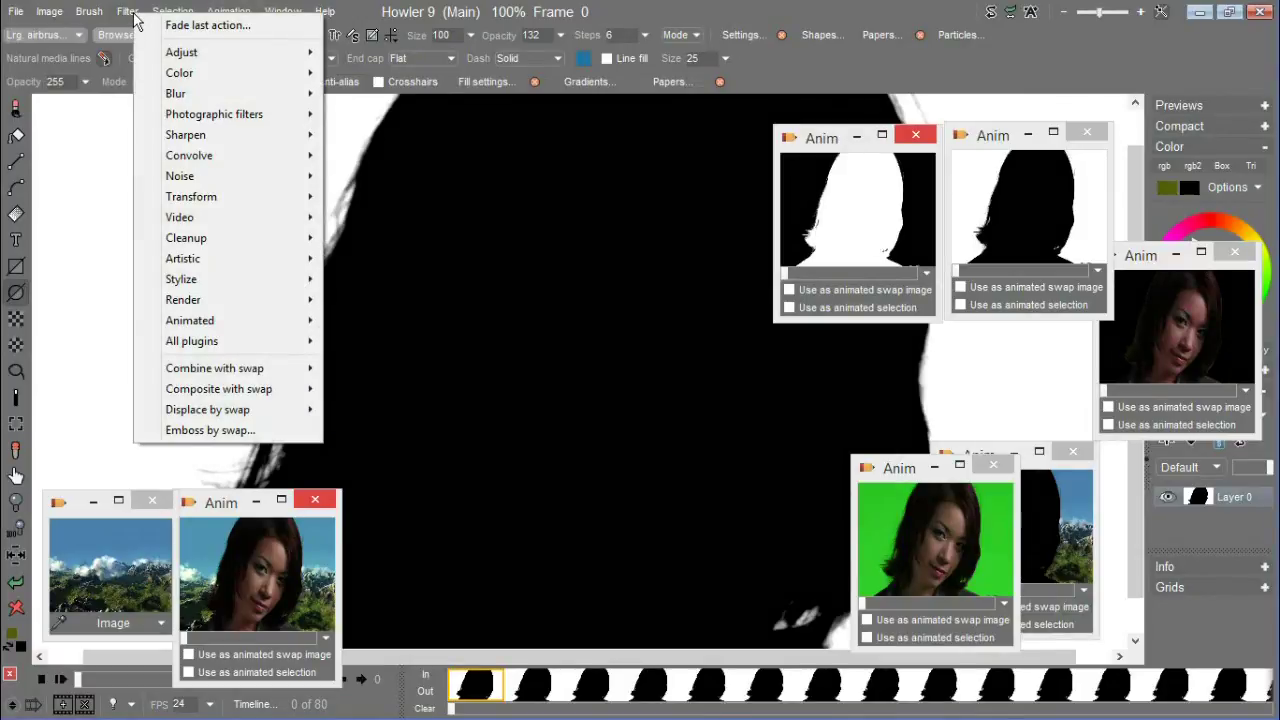
left_click_drag(910, 468, 807, 464)
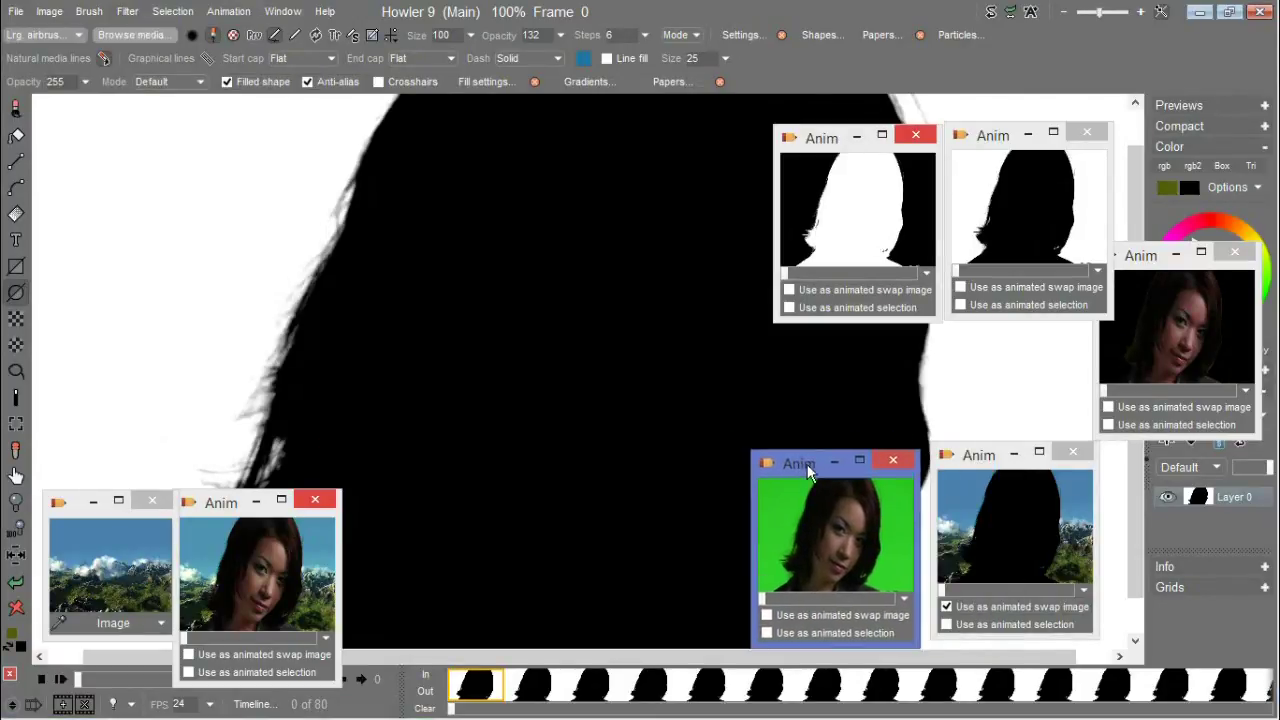
left_click(947, 608)
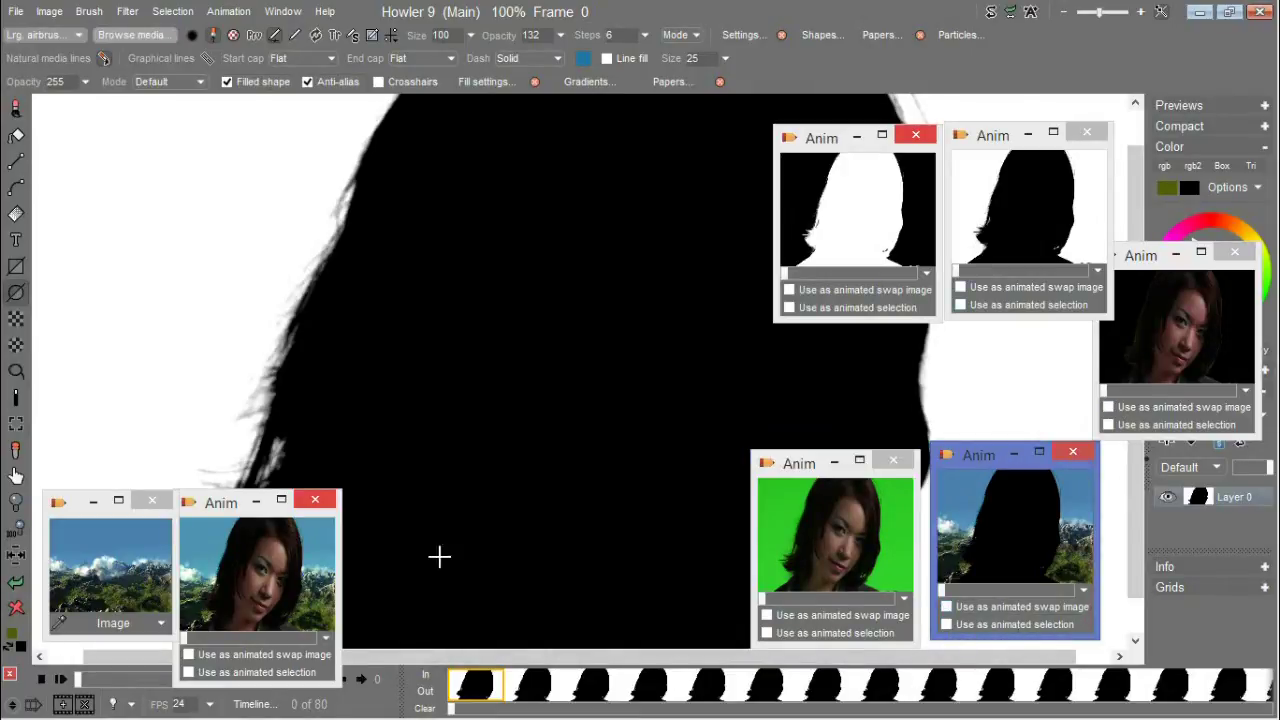
Step: Combine the black-on-white matte with the mountain landscape in the swap image using Multiply on all frames
key("w")
key("w")
left_click(128, 12)
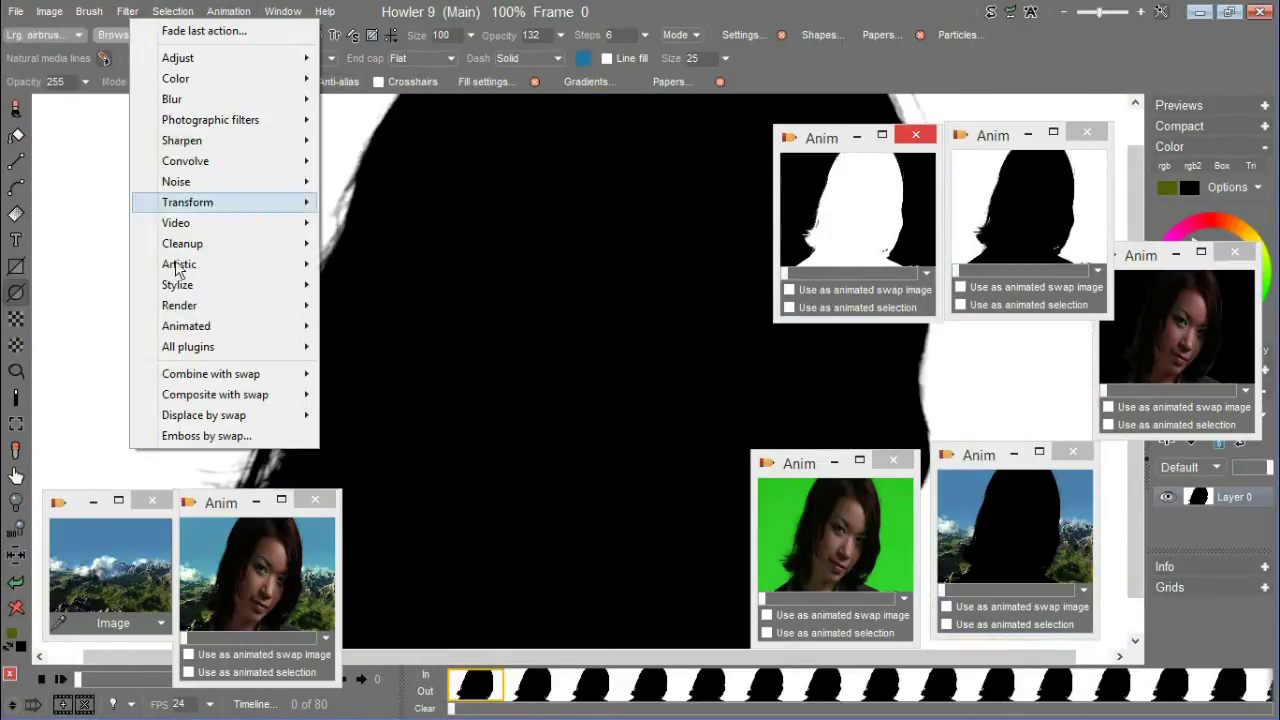
mouse_move(207, 374)
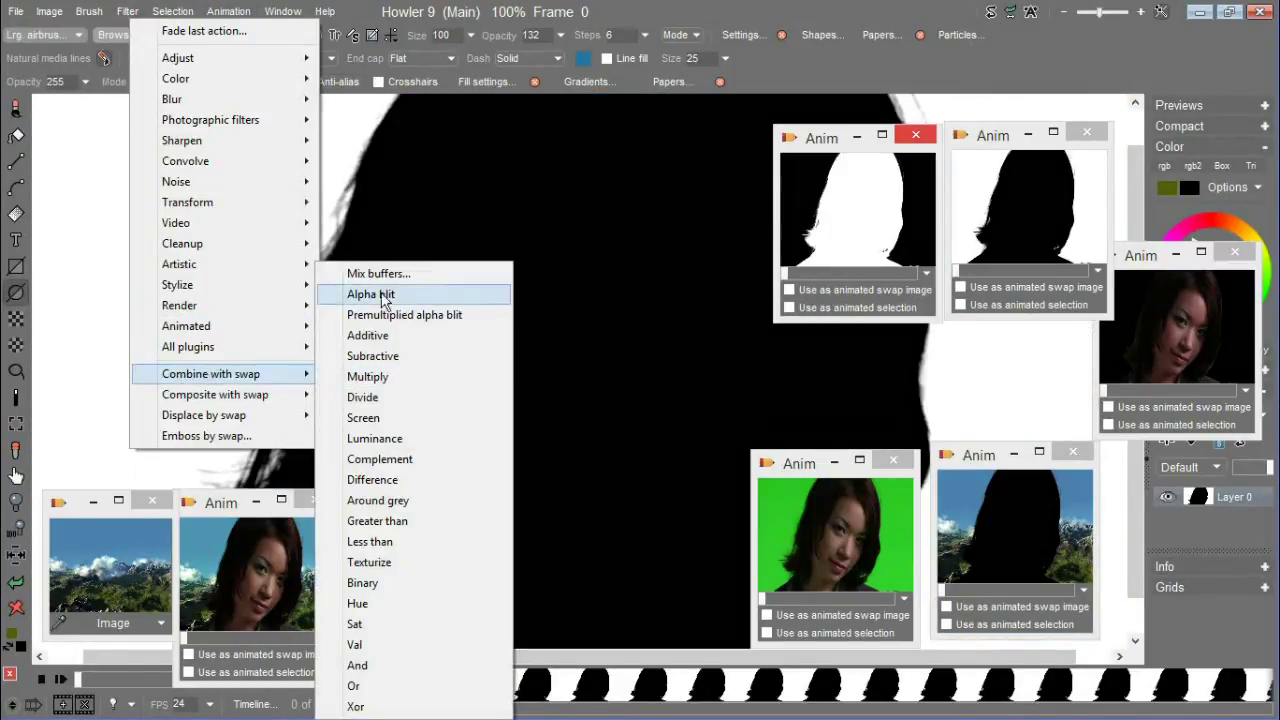
left_click(410, 376)
left_click(519, 446)
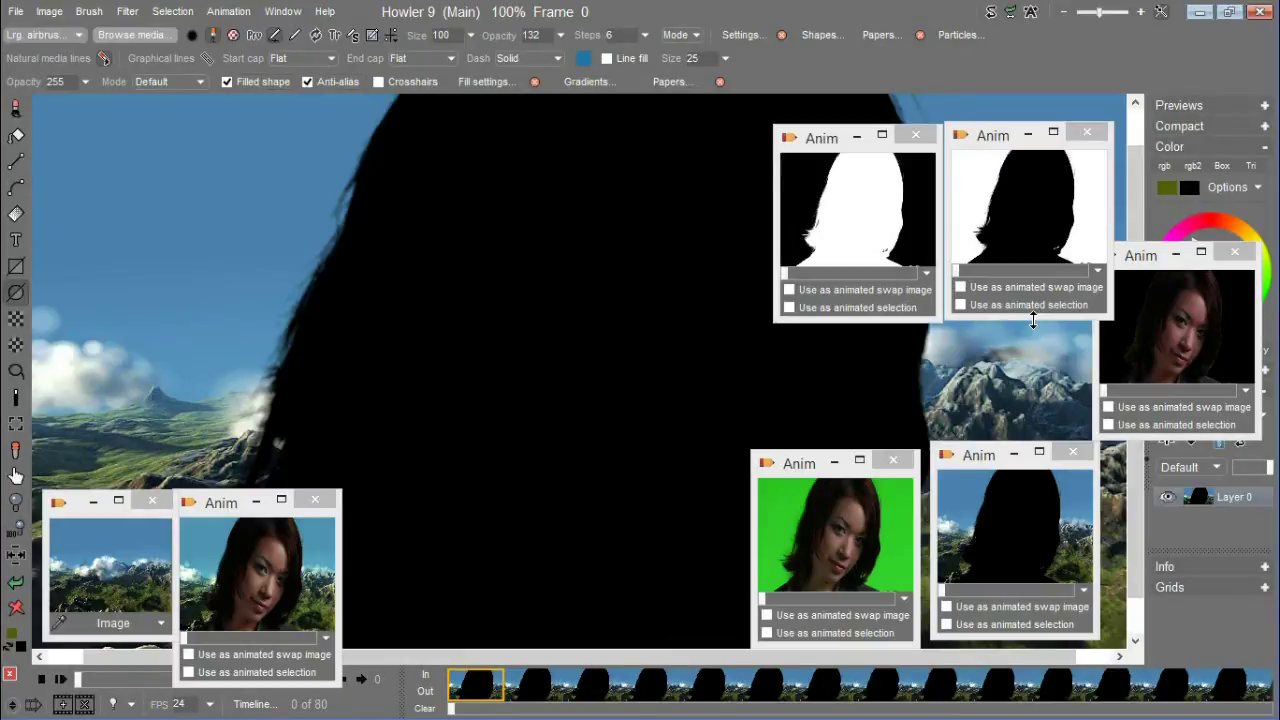
Step: Move the stored landscape image and finished composite aside and discard the old stored silhouette-over-landscape animation
left_click_drag(230, 505, 362, 542)
left_click_drag(91, 505, 173, 640)
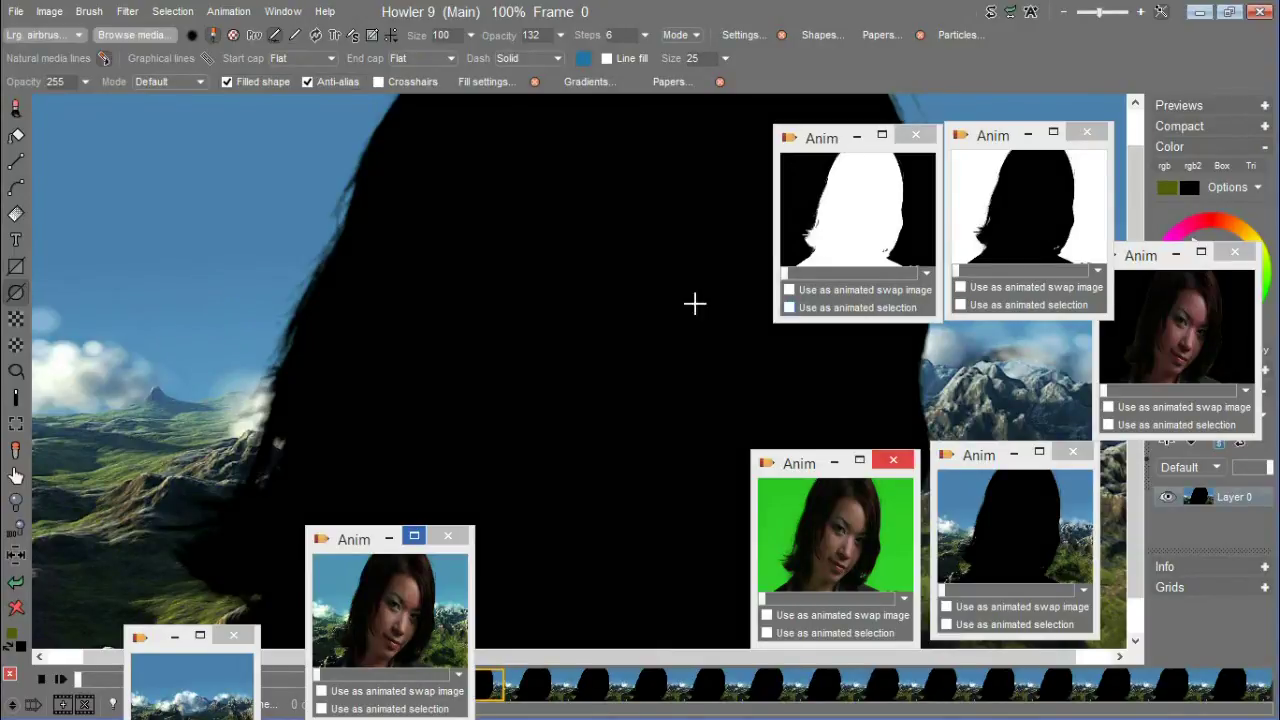
left_click(1073, 452)
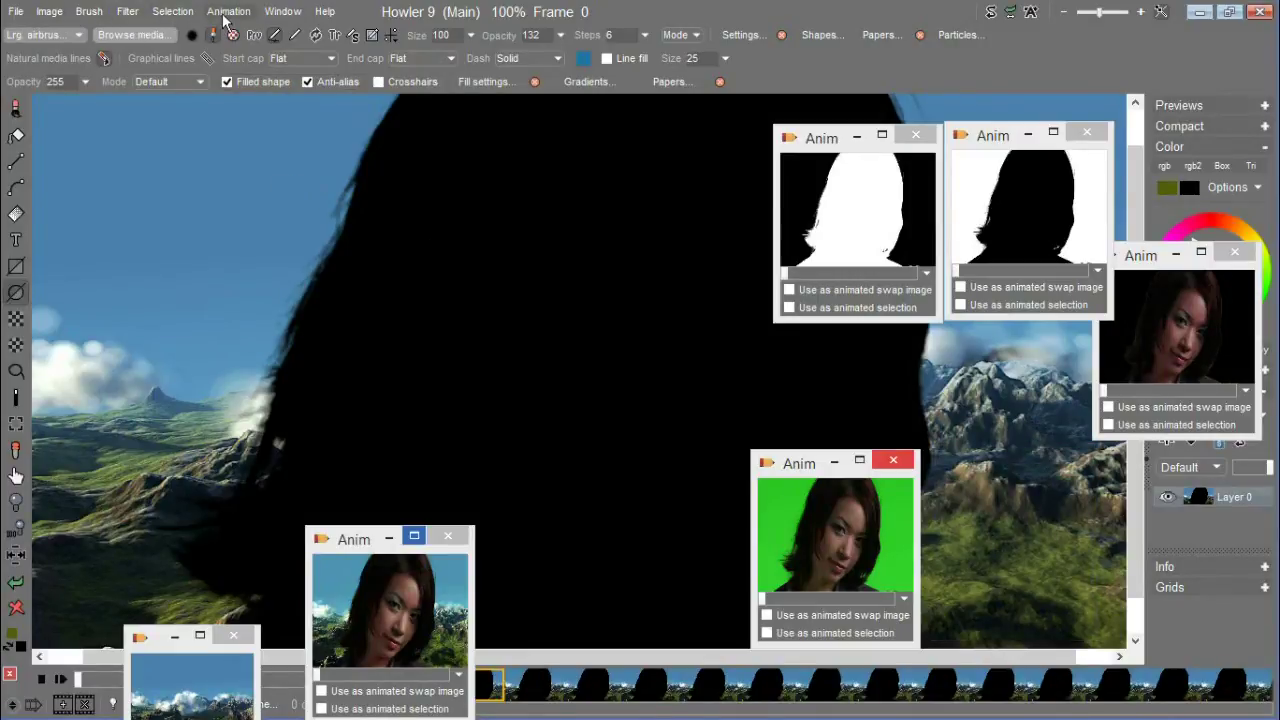
Step: Store the new landscape animation with the black silhouette in memory and set it apart from the stored mattes
left_click(226, 12)
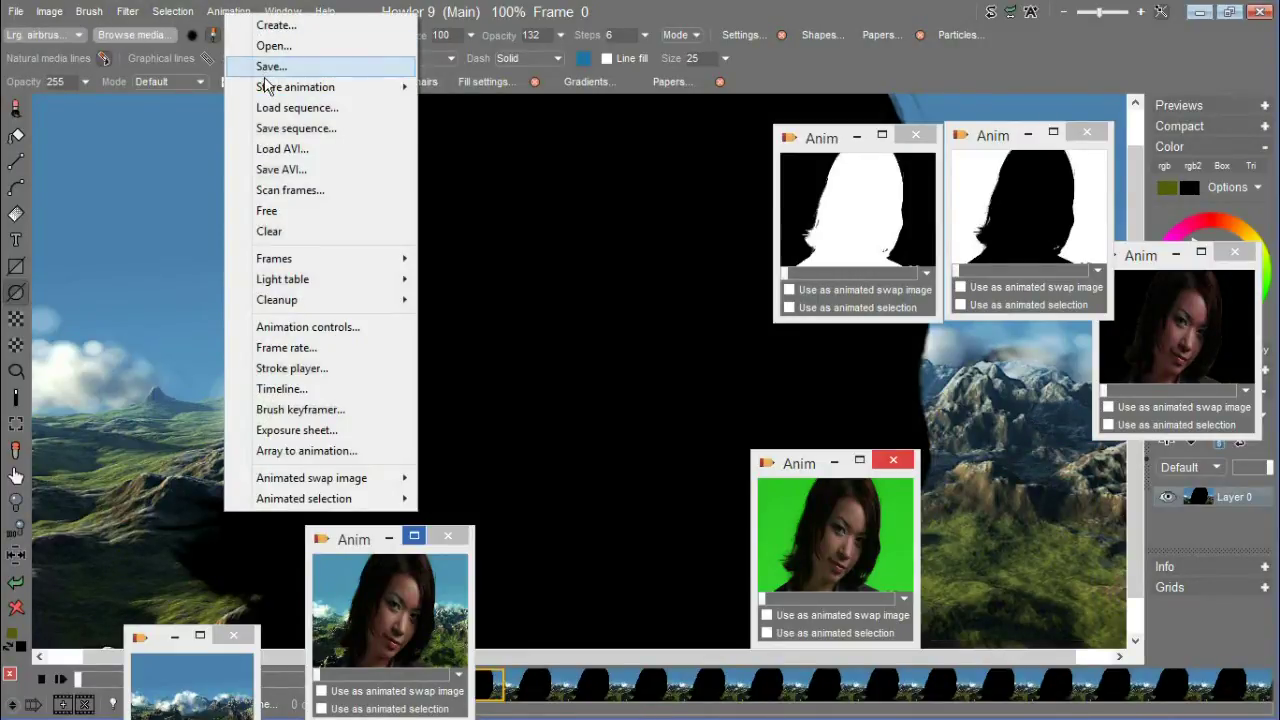
mouse_move(222, 90)
left_click(143, 87)
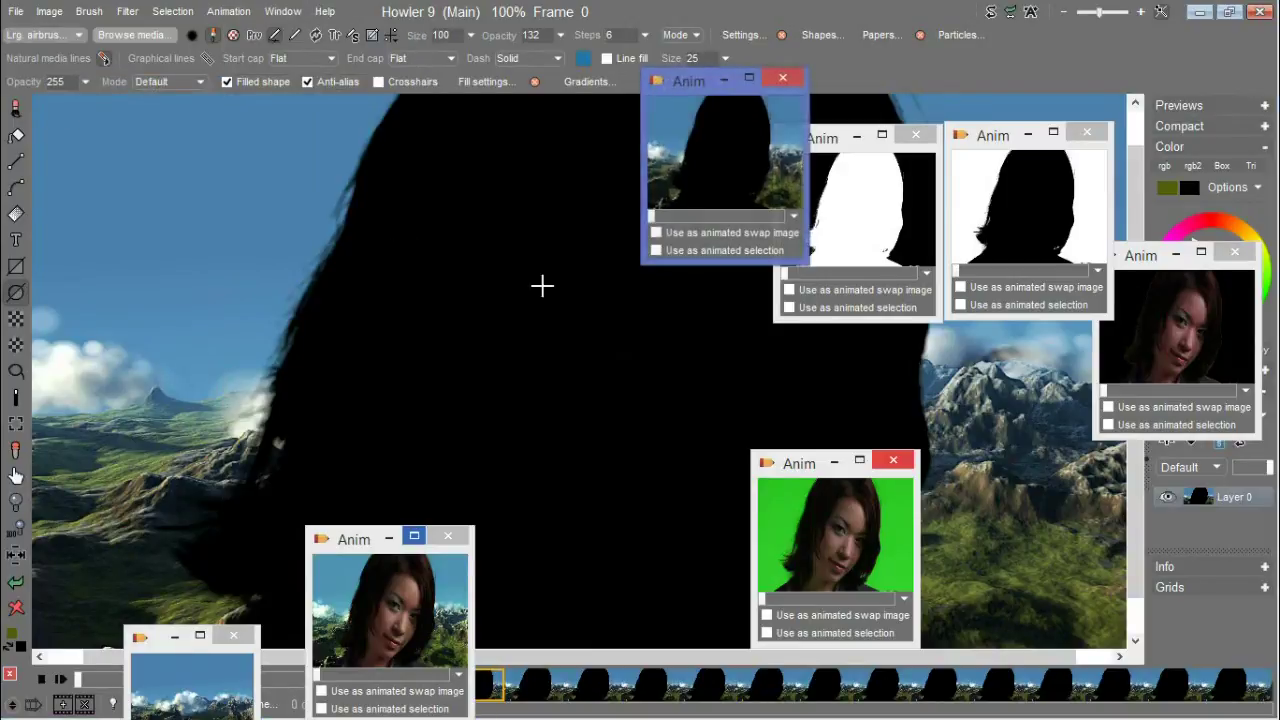
left_click_drag(738, 141, 1158, 505)
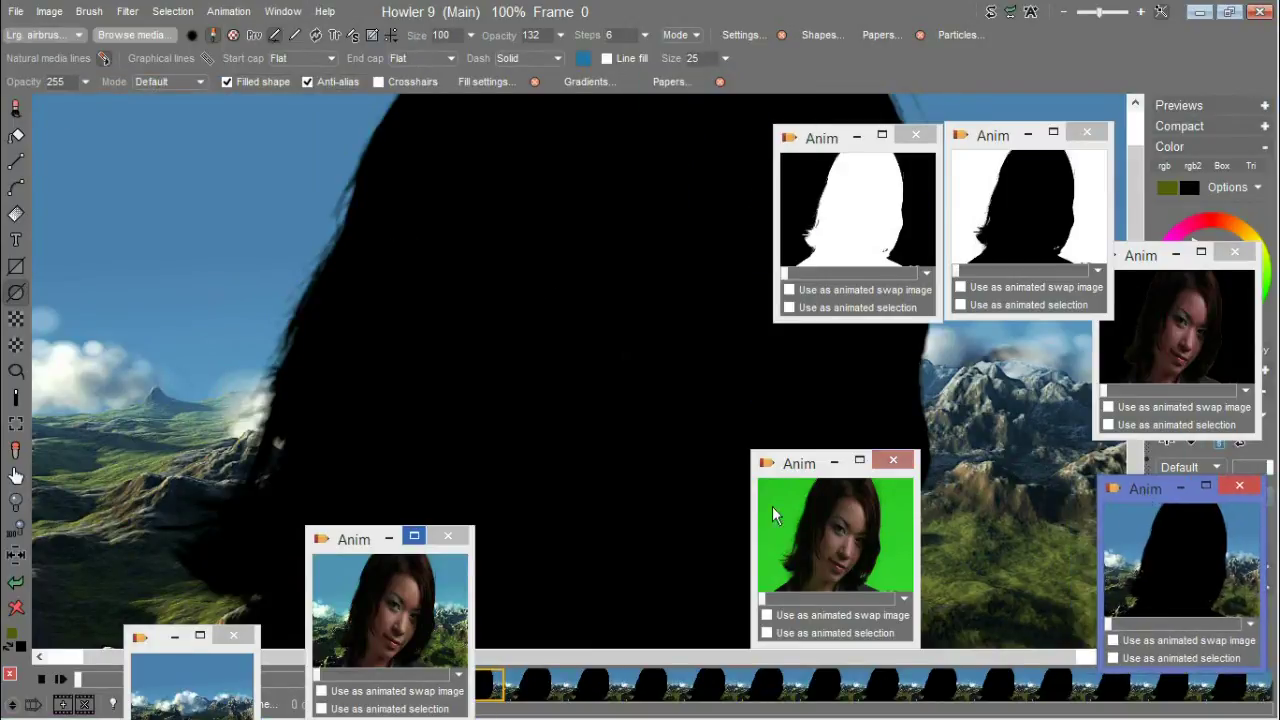
Step: Restore the stored green screen footage as the main animation and move the finished composite beside its thumbnail
double_click(863, 530)
left_click(718, 410)
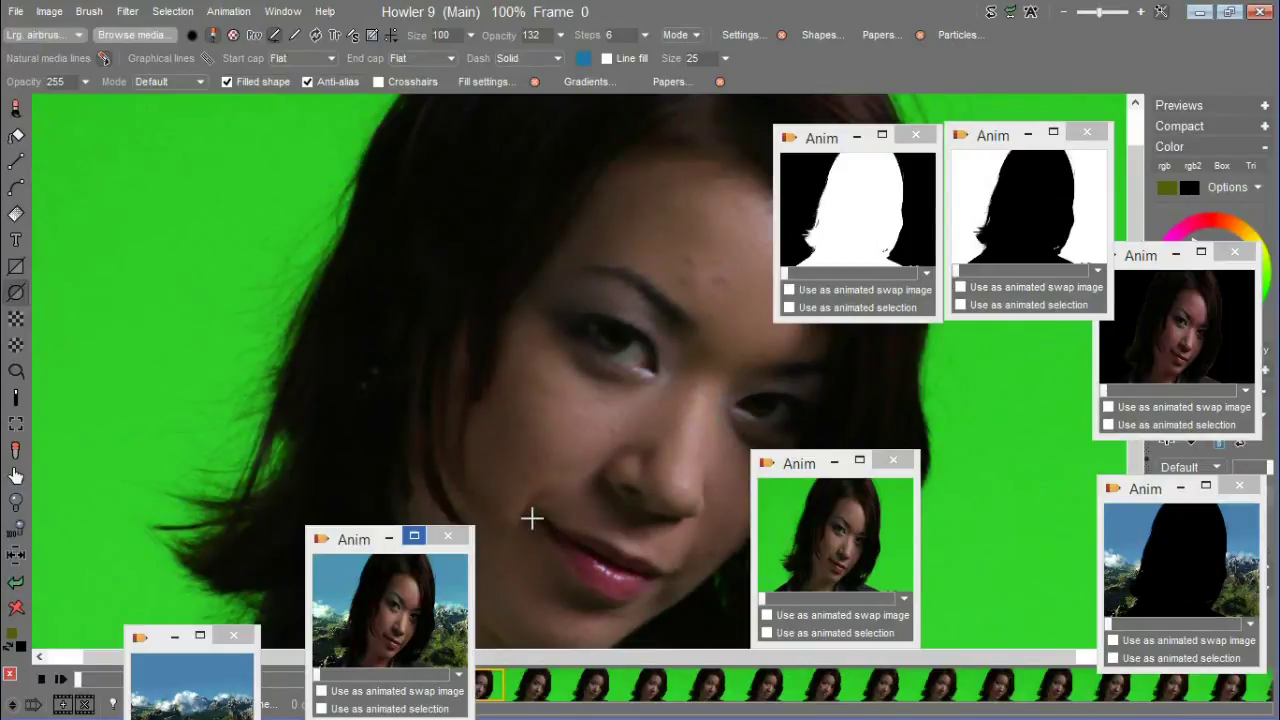
left_click_drag(356, 546, 537, 536)
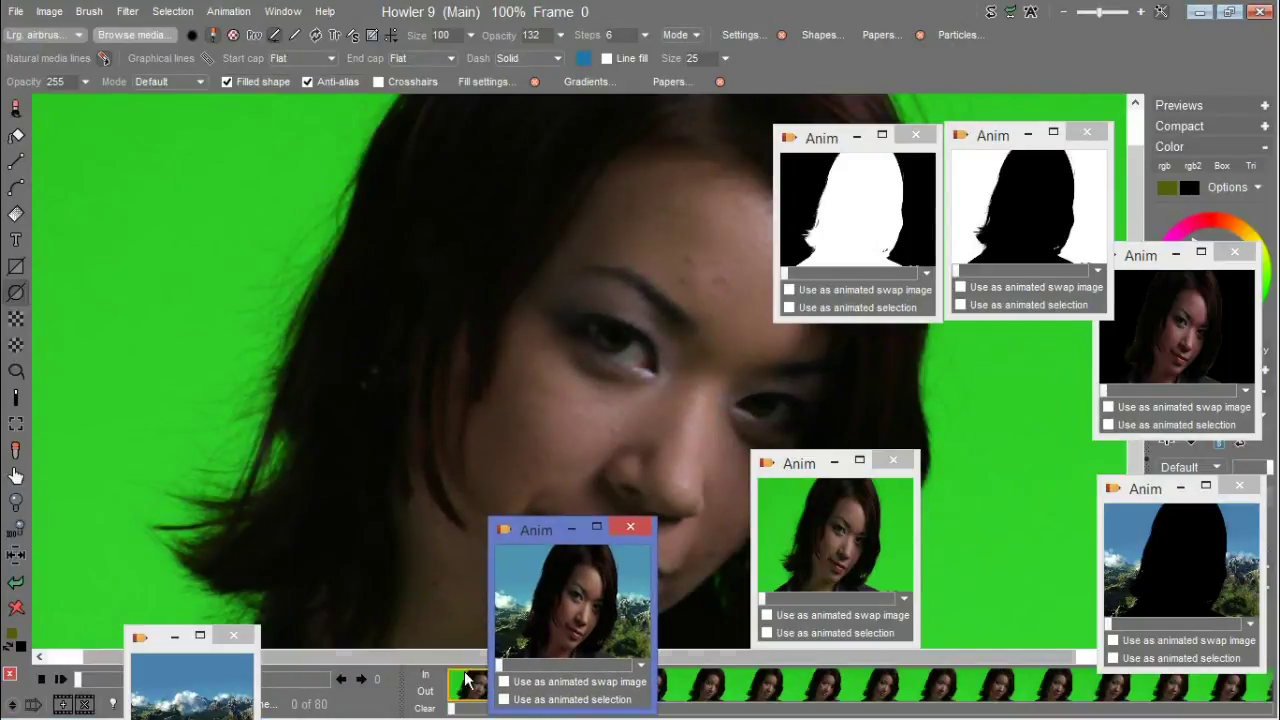
left_click_drag(537, 536, 754, 549)
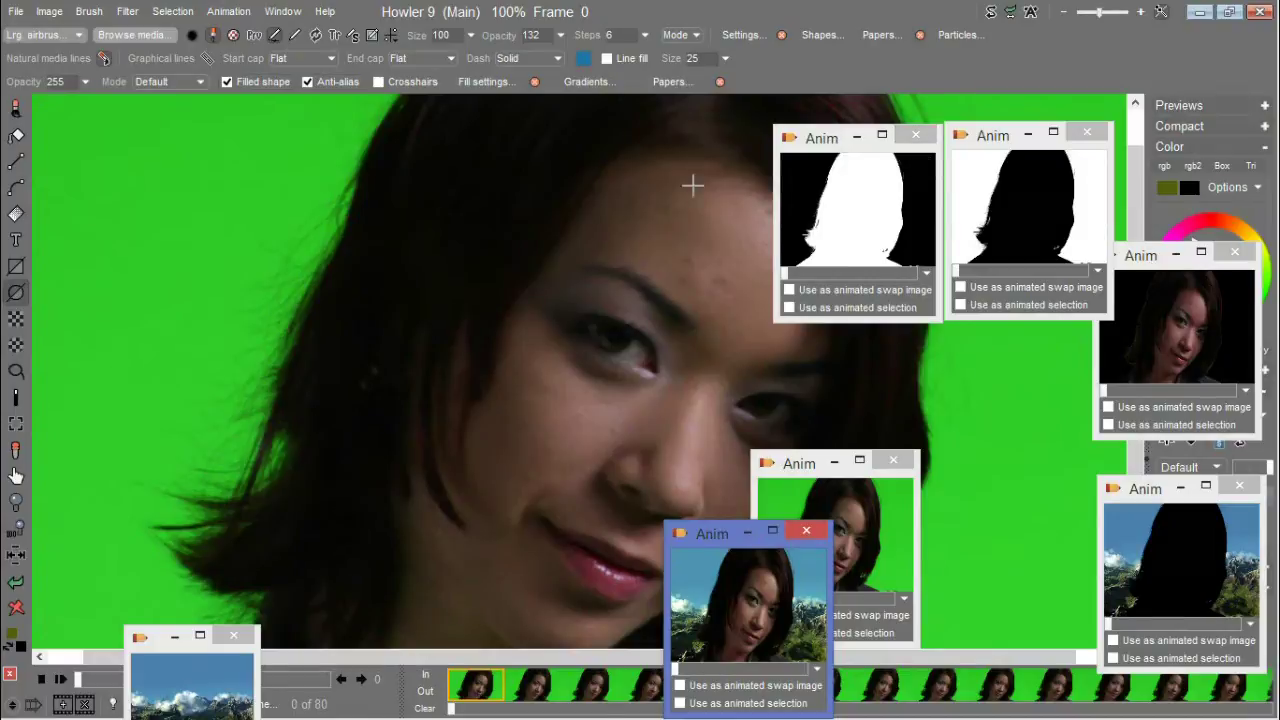
Step: Restore the mountain landscape into the swap image and return to the main image
left_click(992, 13)
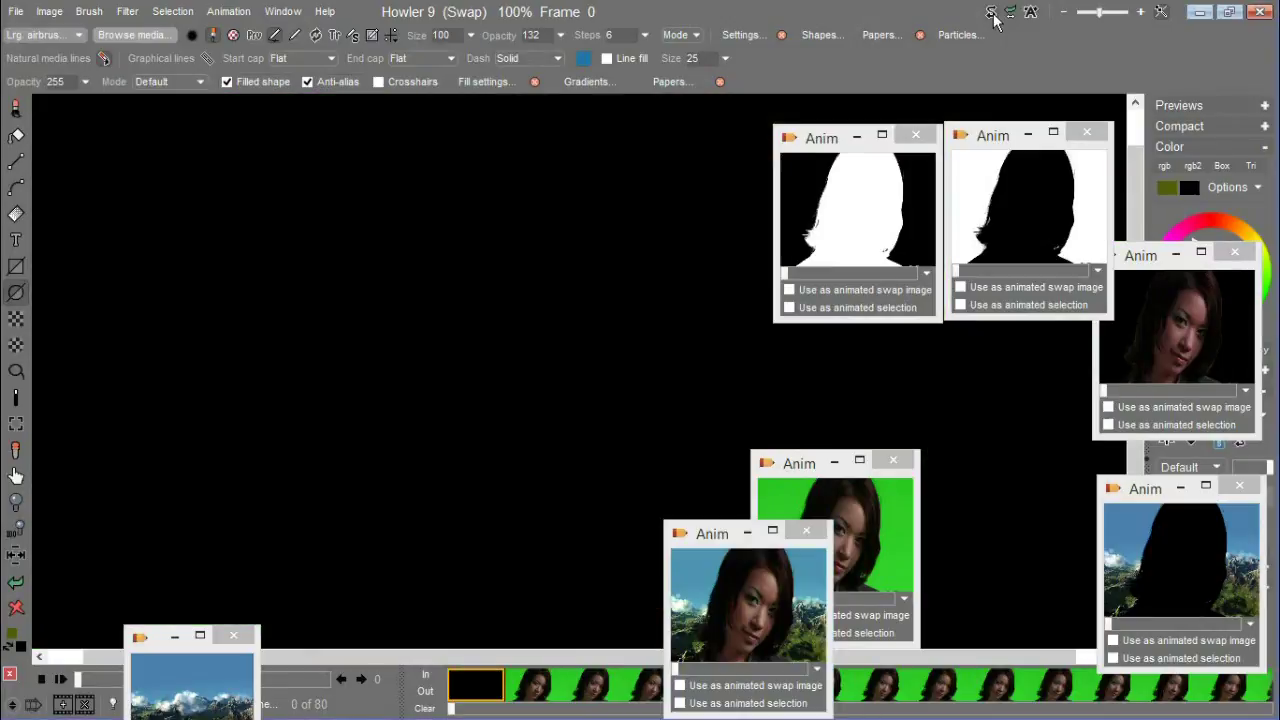
left_click(185, 680)
left_click(992, 14)
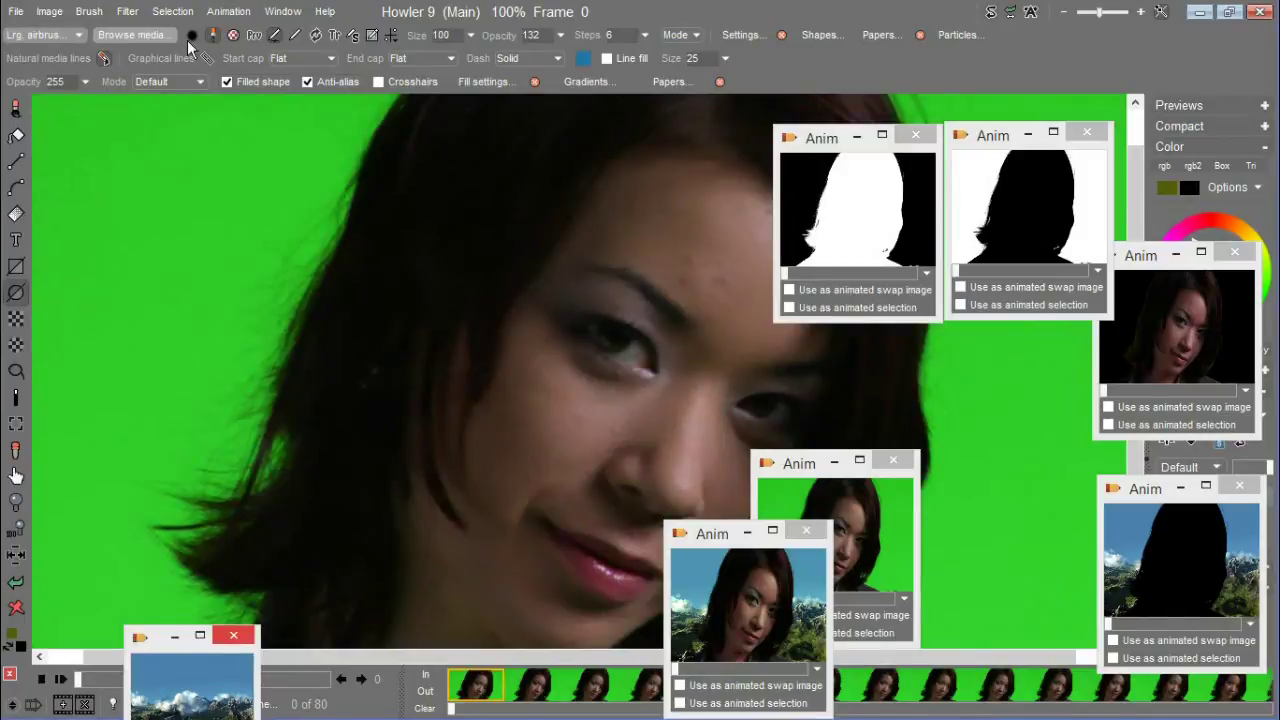
Step: Try an Additive combine of the green screen footage with the swap landscape on the current frame only, and undo it
left_click(127, 11)
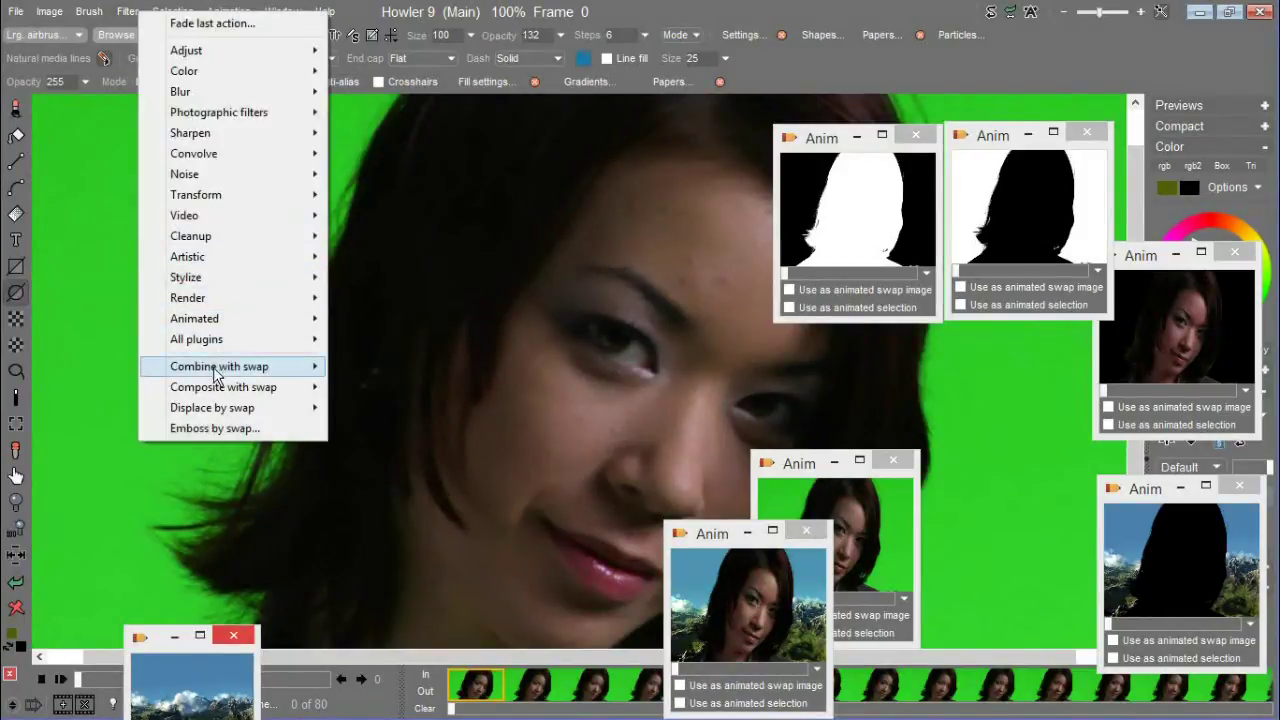
mouse_move(290, 366)
left_click(404, 340)
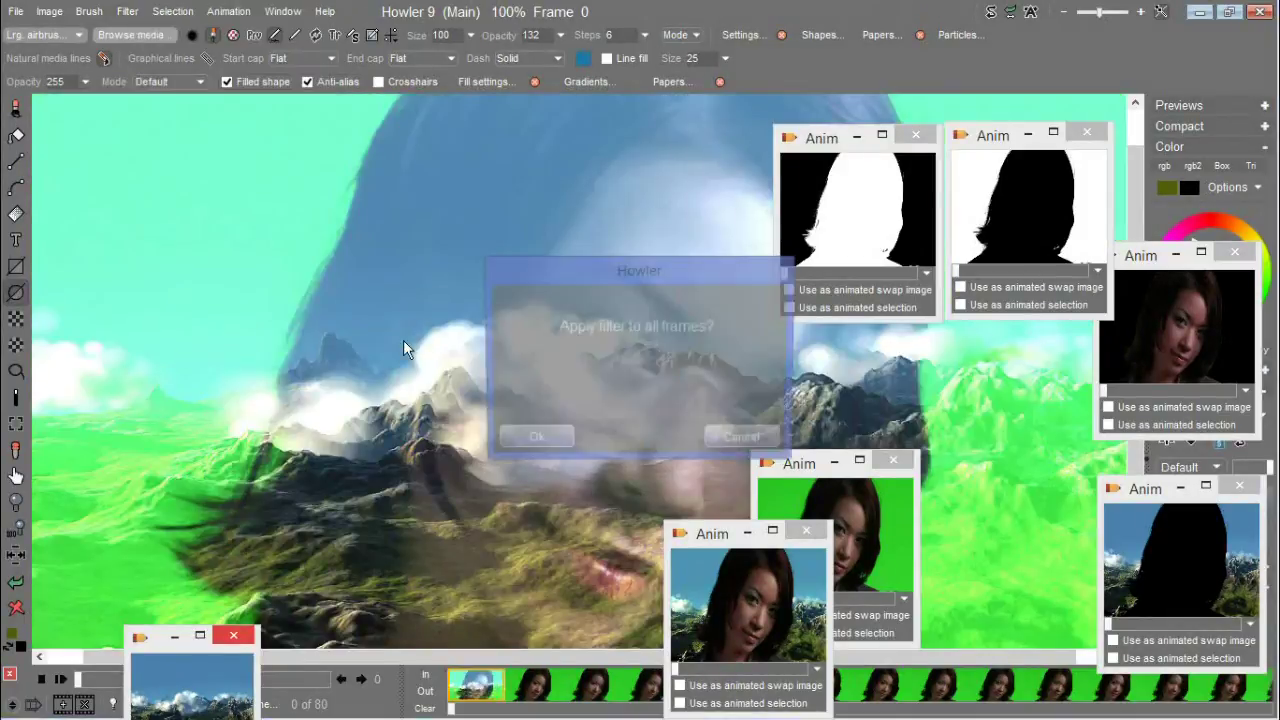
left_click(745, 441)
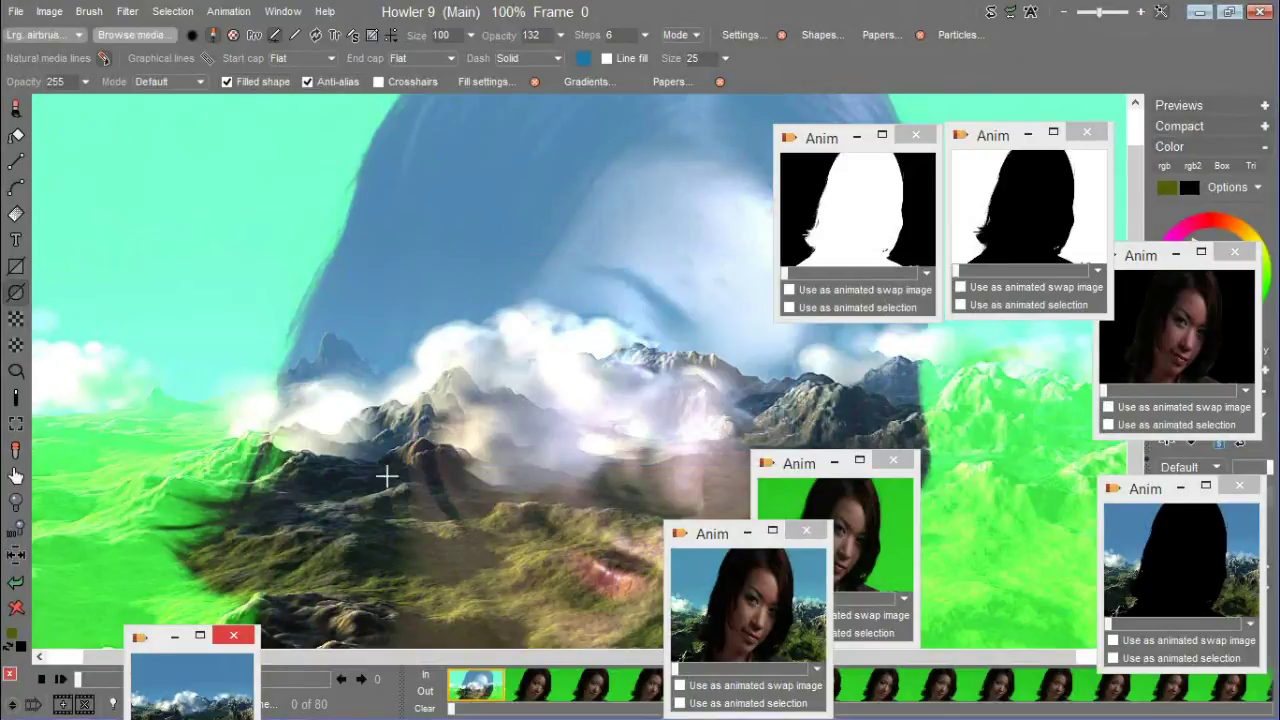
left_click(16, 583)
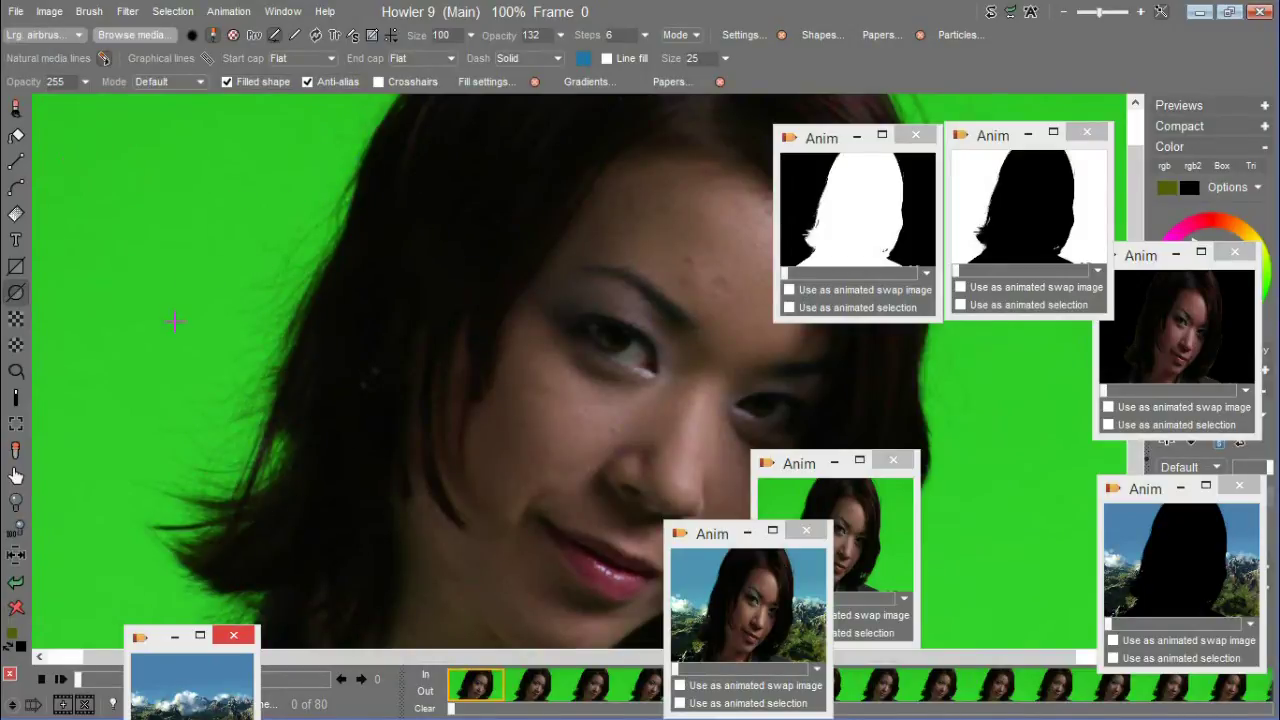
Step: Set the stored white-on-black matte as the animated swap image
mouse_move(822, 143)
left_mouse_down()
mouse_move(794, 153)
mouse_move(829, 154)
left_mouse_up()
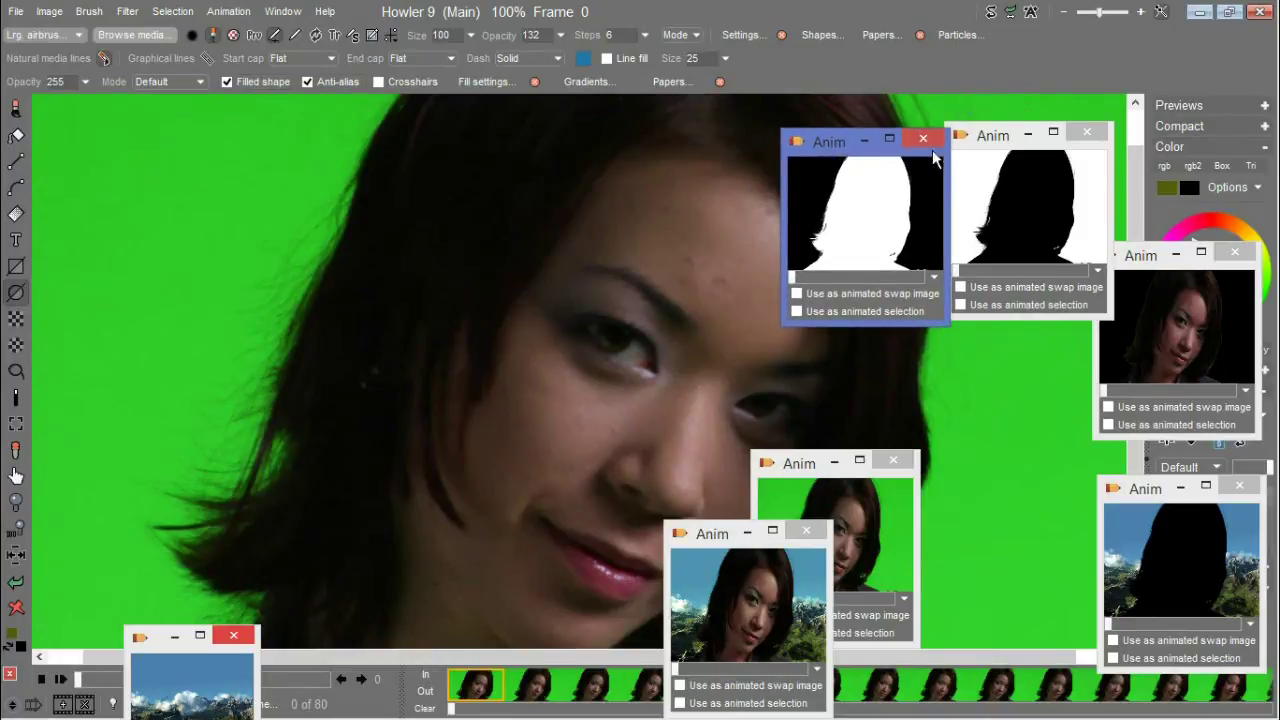
left_click(796, 292)
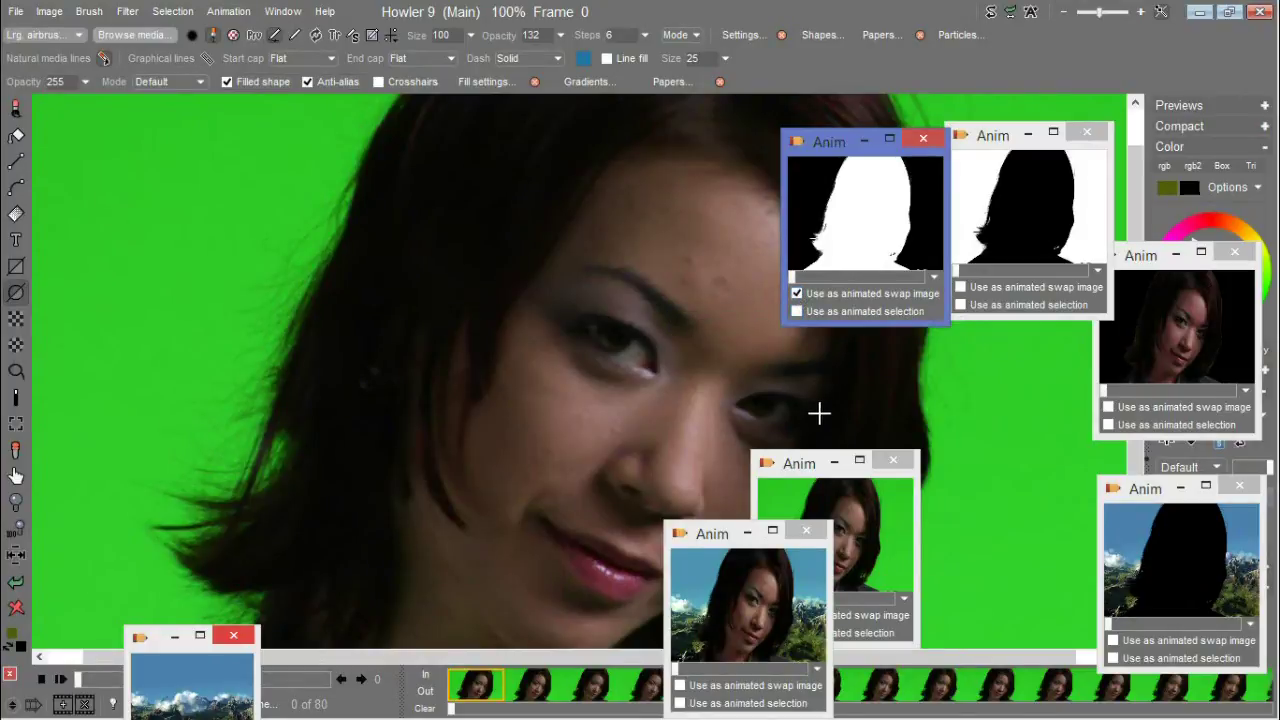
left_click(553, 697)
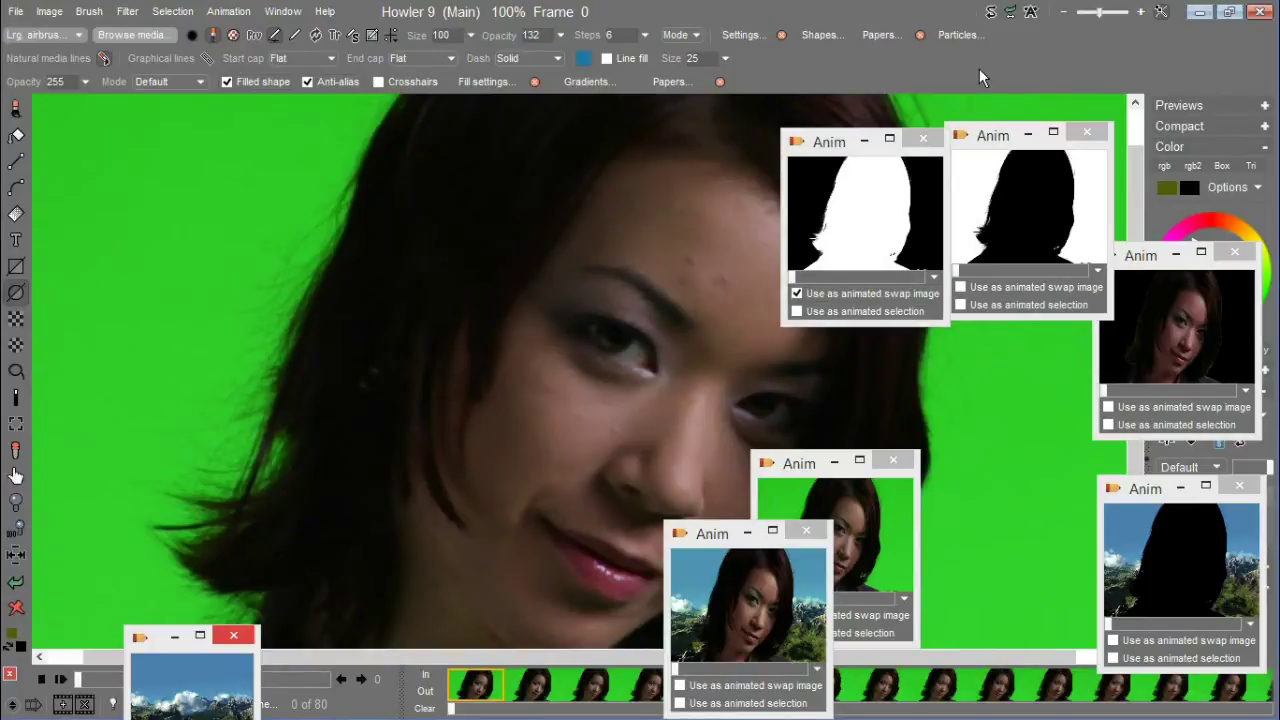
left_click(993, 14)
left_click(993, 14)
Step: Try a Multiply combine of the green screen footage with the white-on-black matte on the current frame only, and undo it
left_click(127, 11)
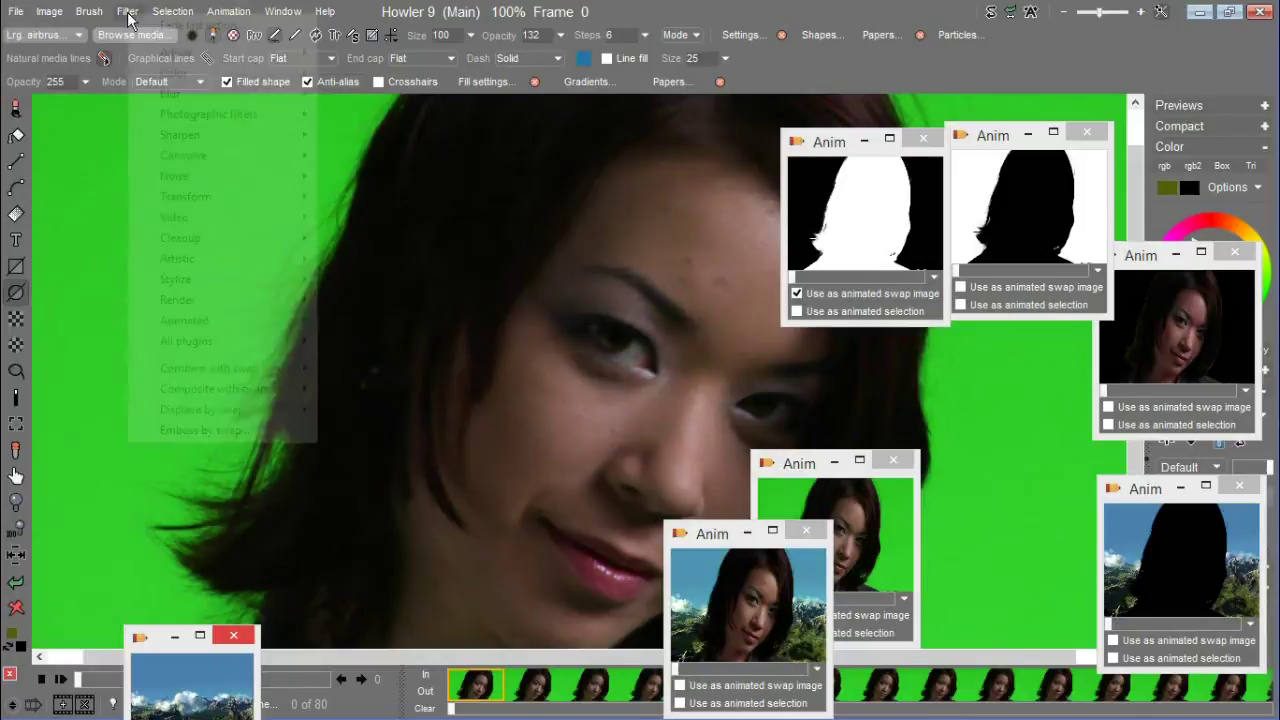
mouse_move(280, 372)
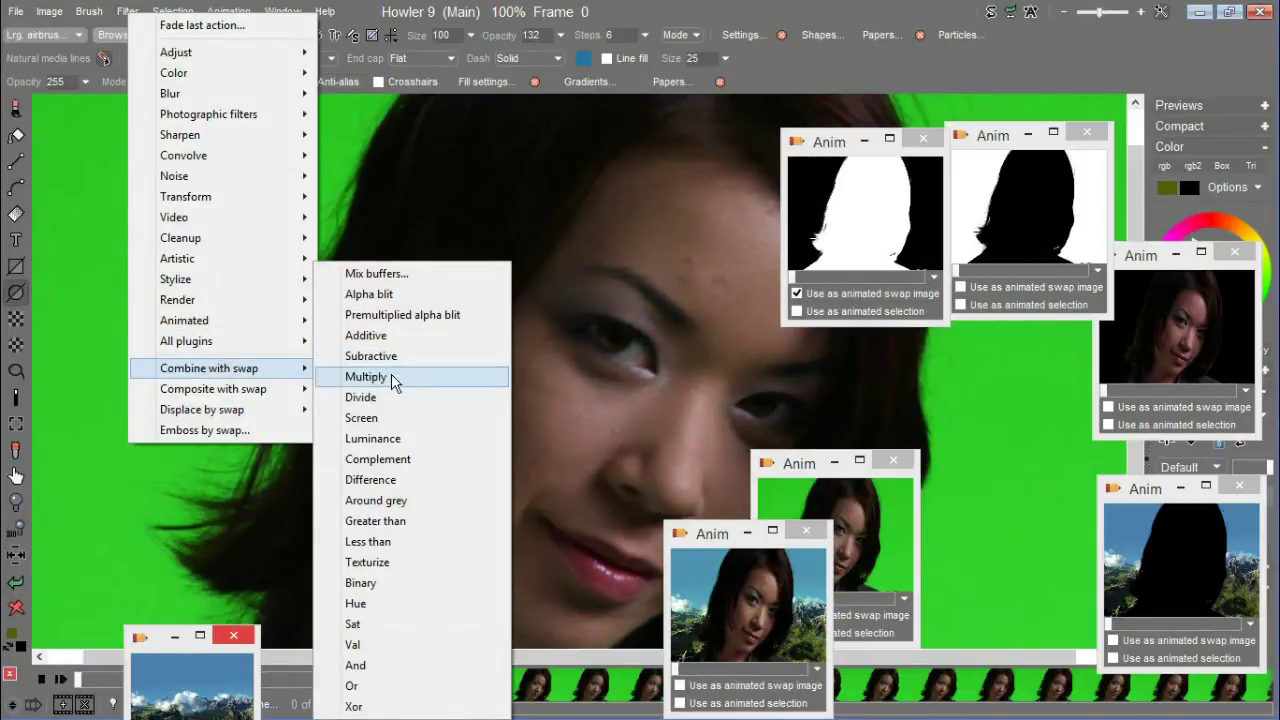
left_click(845, 160)
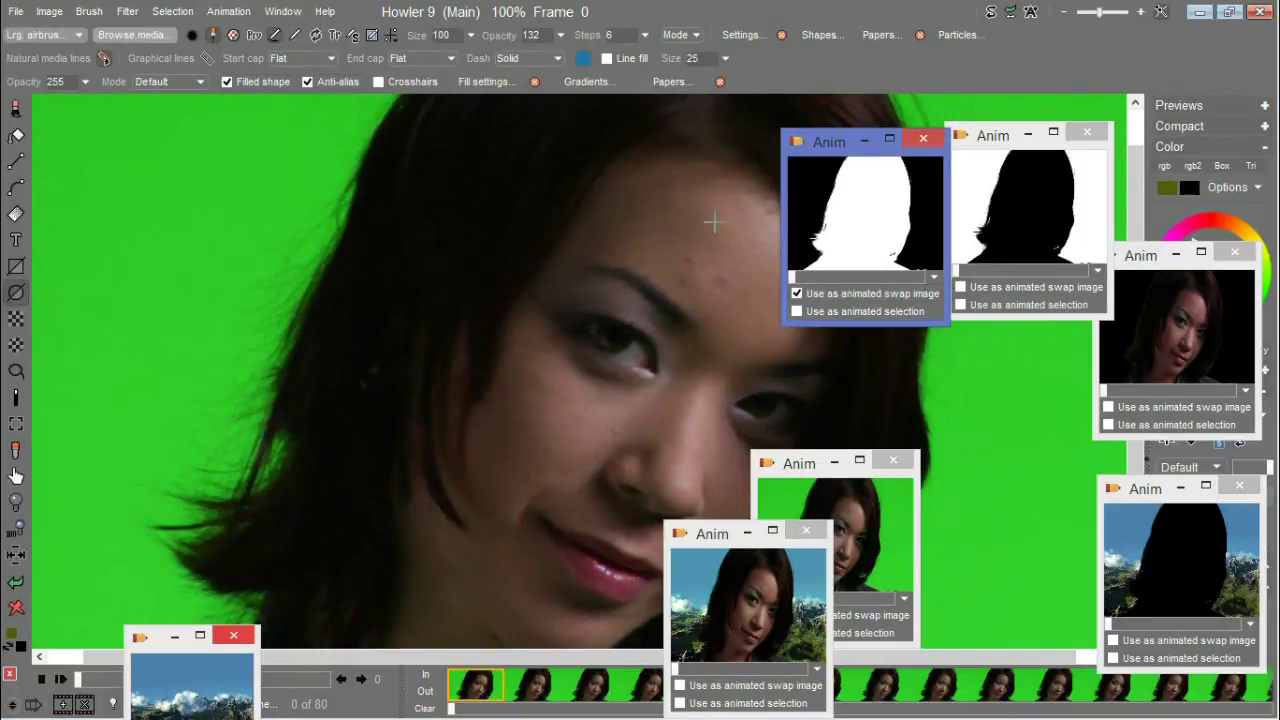
left_click_drag(1145, 490, 1013, 457)
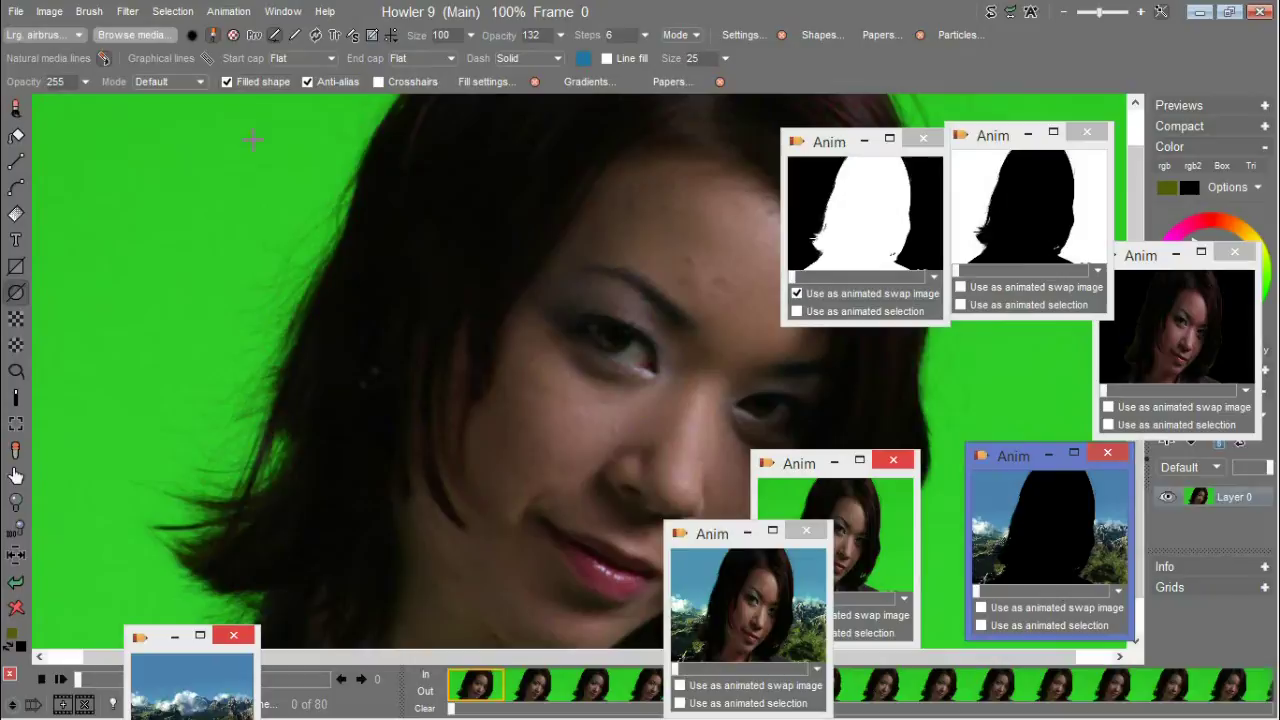
left_click(127, 11)
mouse_move(218, 368)
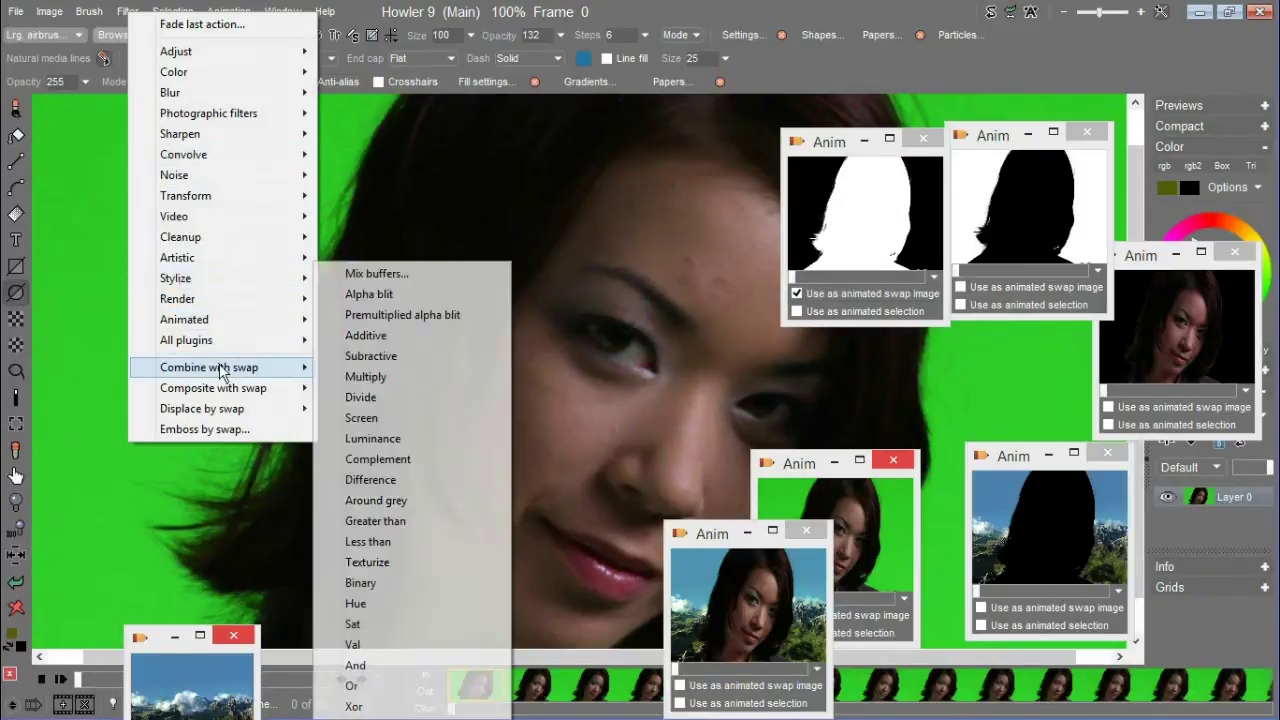
left_click(368, 378)
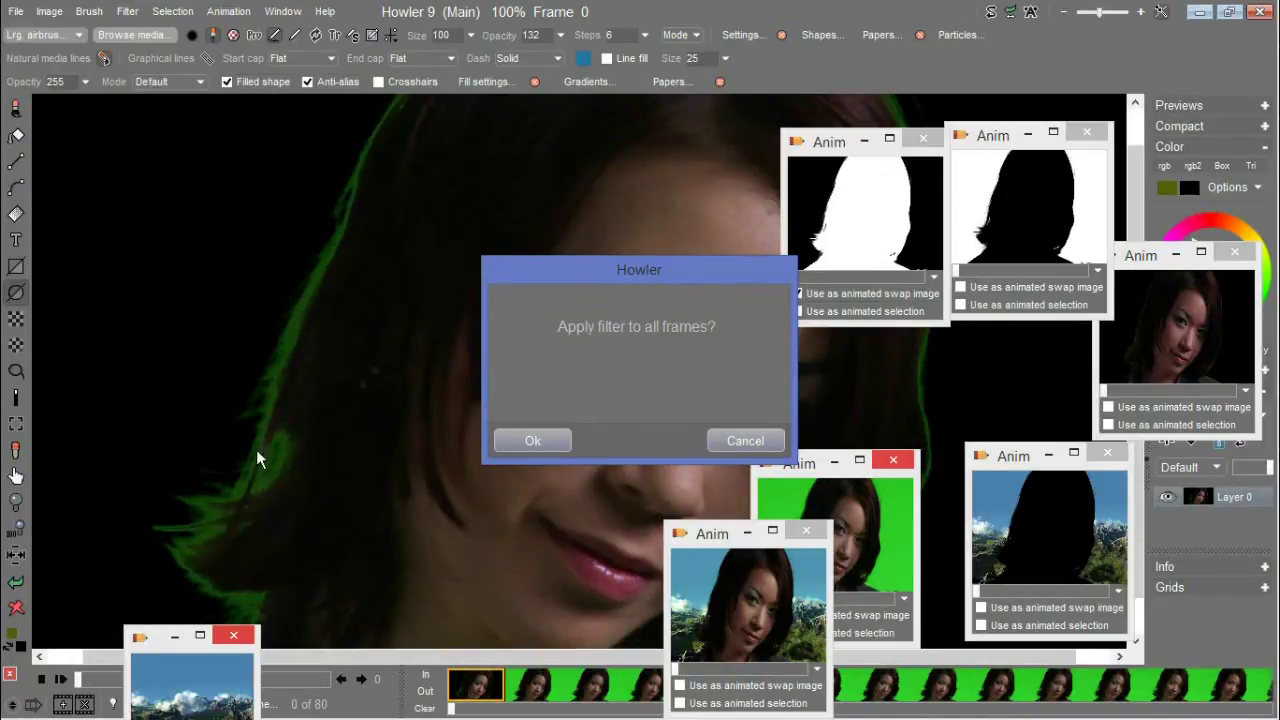
left_click(740, 443)
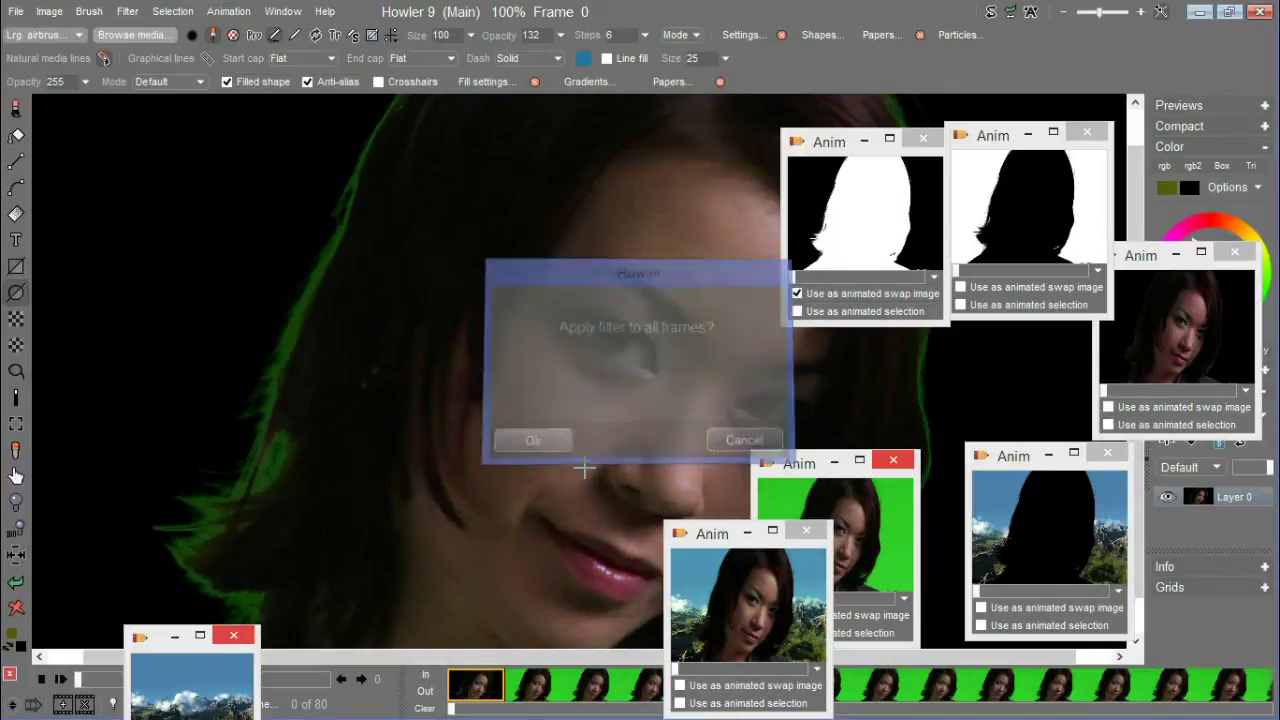
left_click(15, 583)
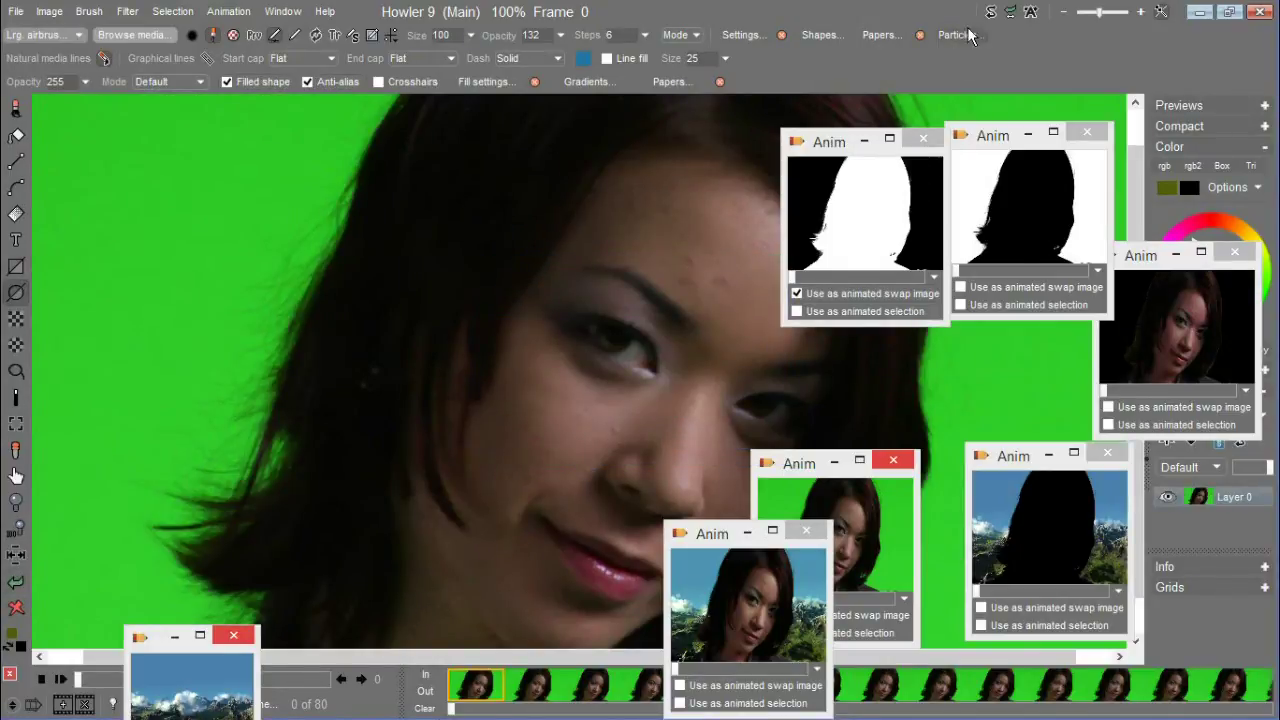
Step: Clear the swap image to black and return to the main image
left_click(988, 12)
left_click(24, 618)
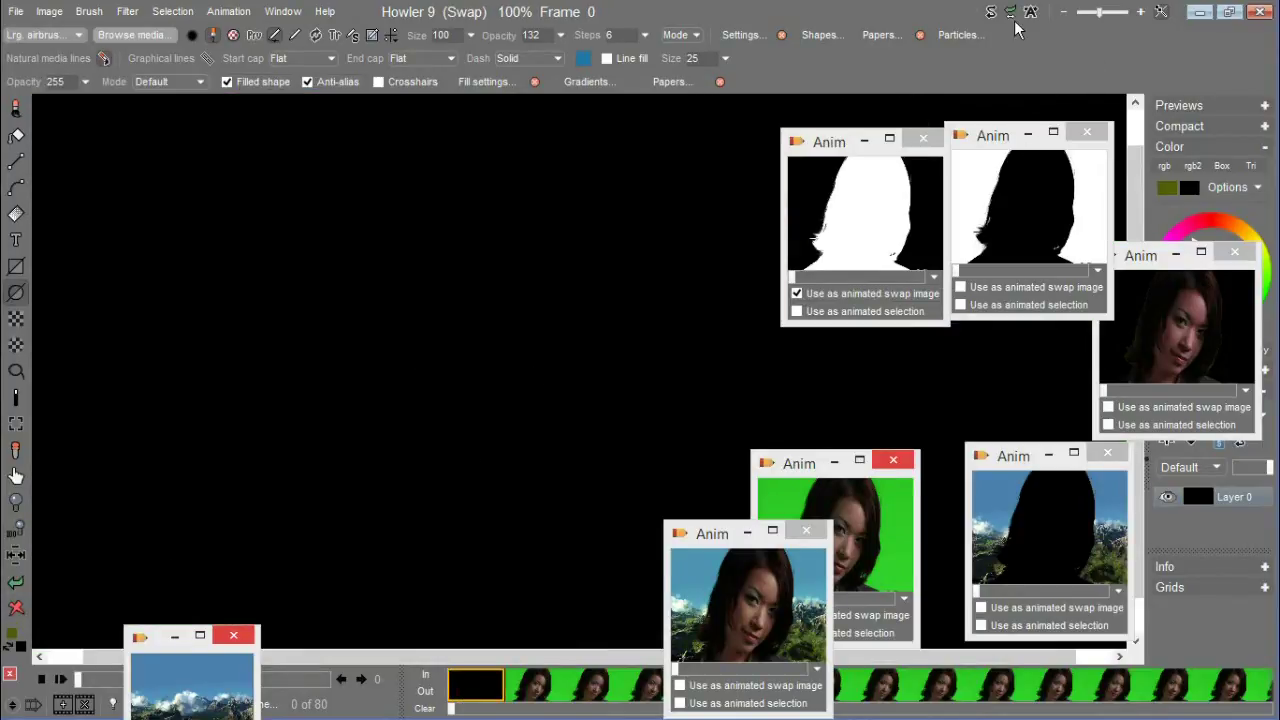
left_click(990, 12)
Step: Start the Green screen composite with the black swap, turn off Show matte, and lower Green removal to its minimum
left_click(127, 11)
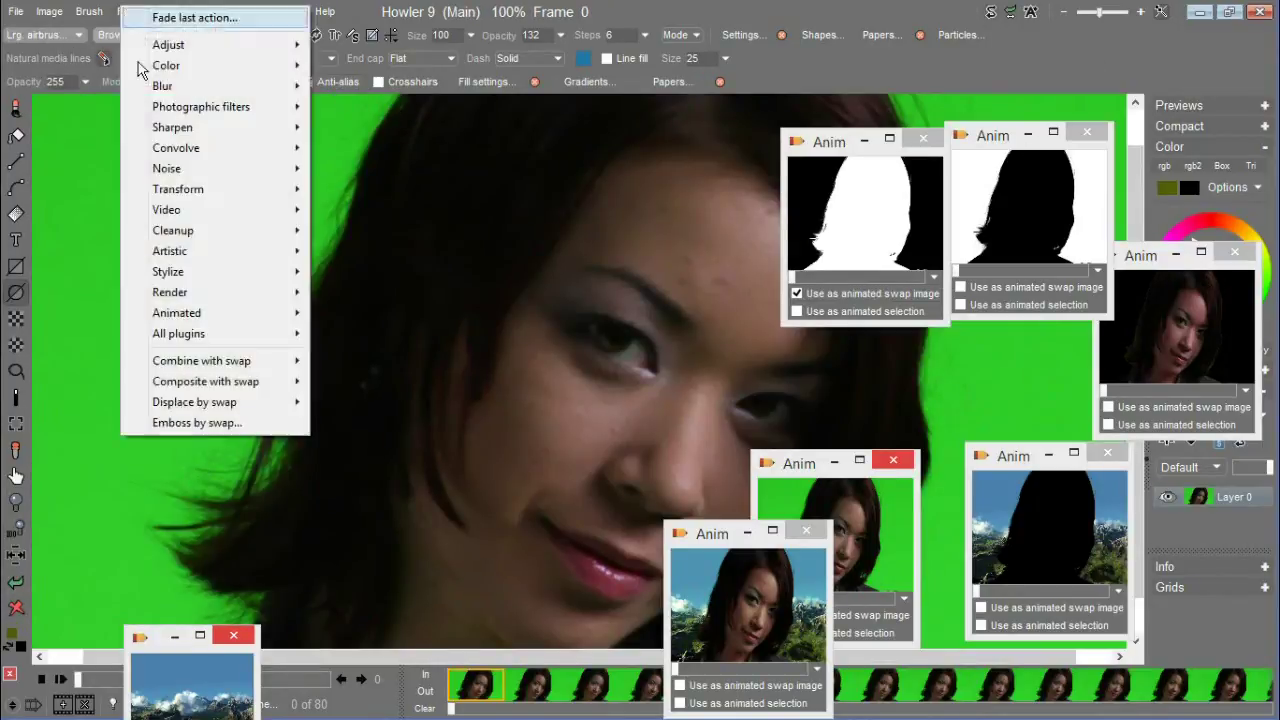
mouse_move(198, 370)
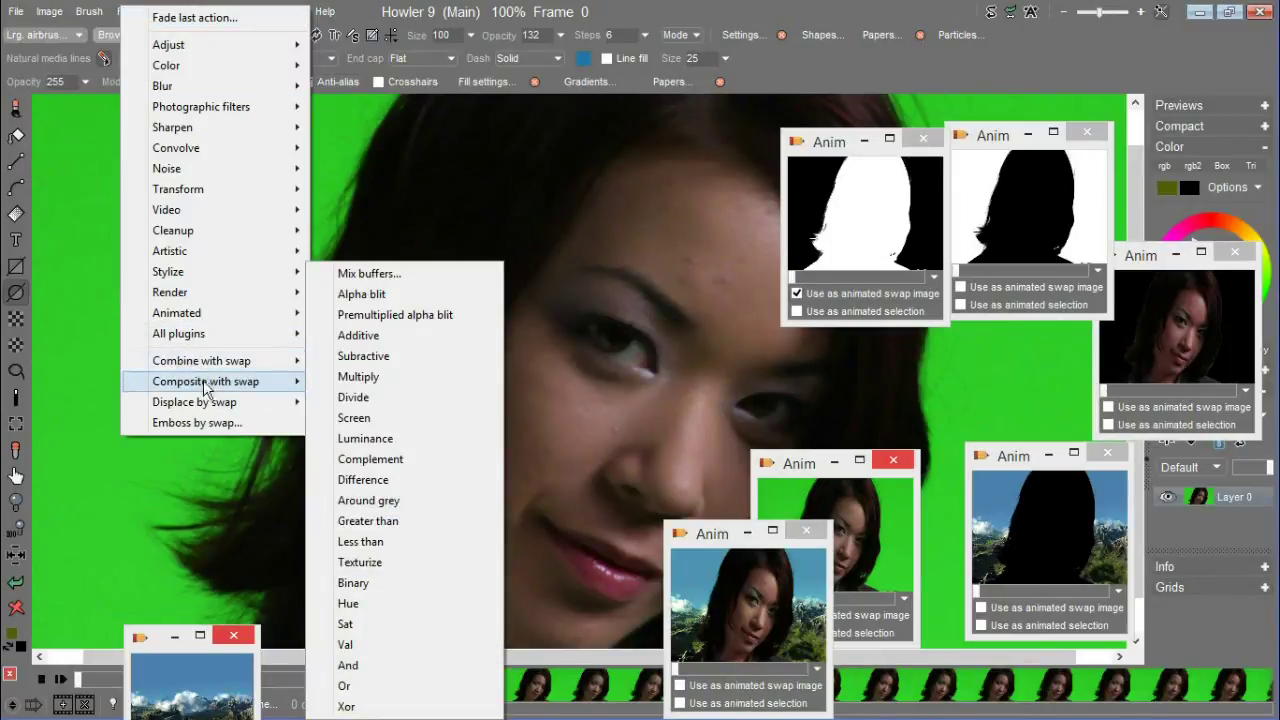
mouse_move(212, 396)
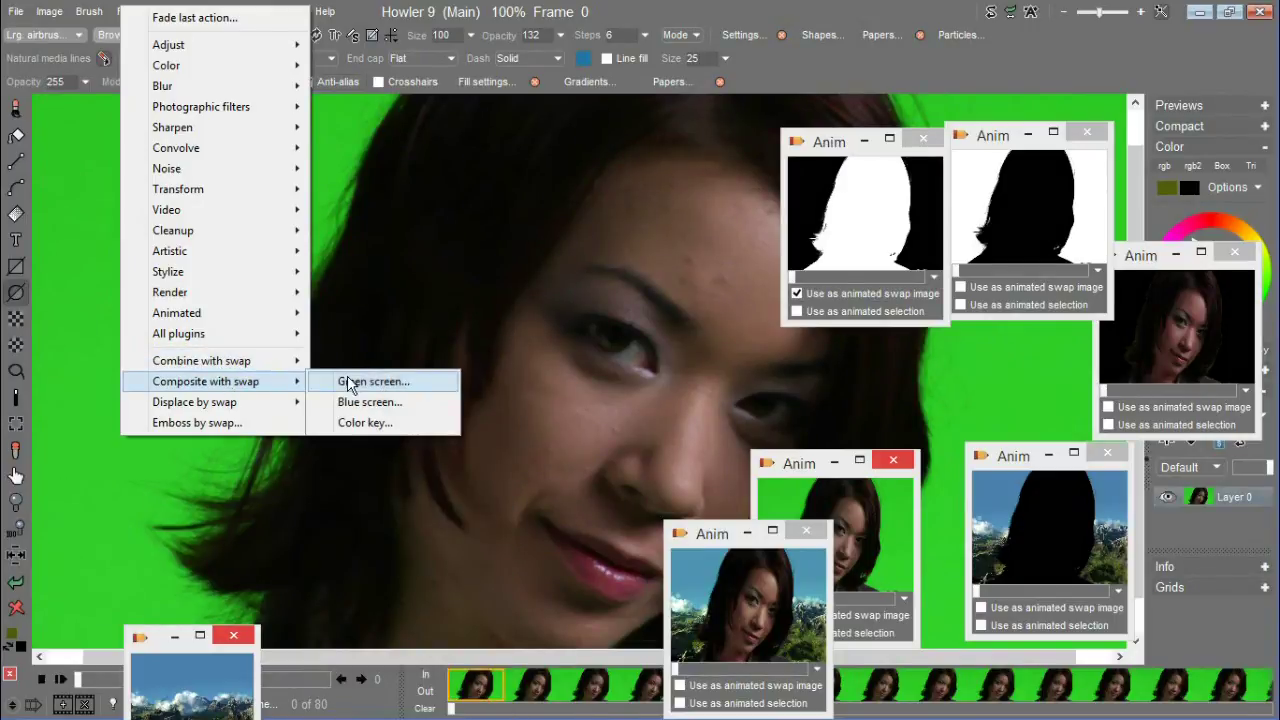
left_click(352, 385)
left_click(609, 200)
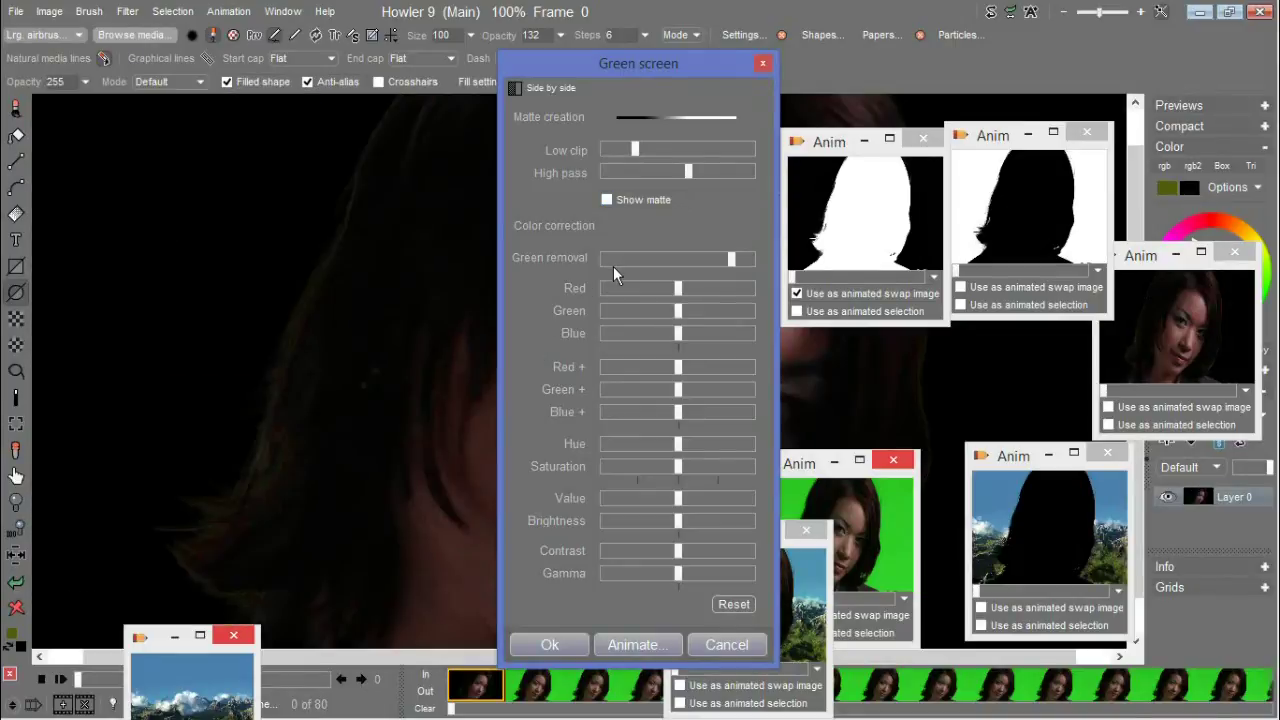
left_click_drag(630, 65, 188, 45)
left_click_drag(276, 242, 126, 235)
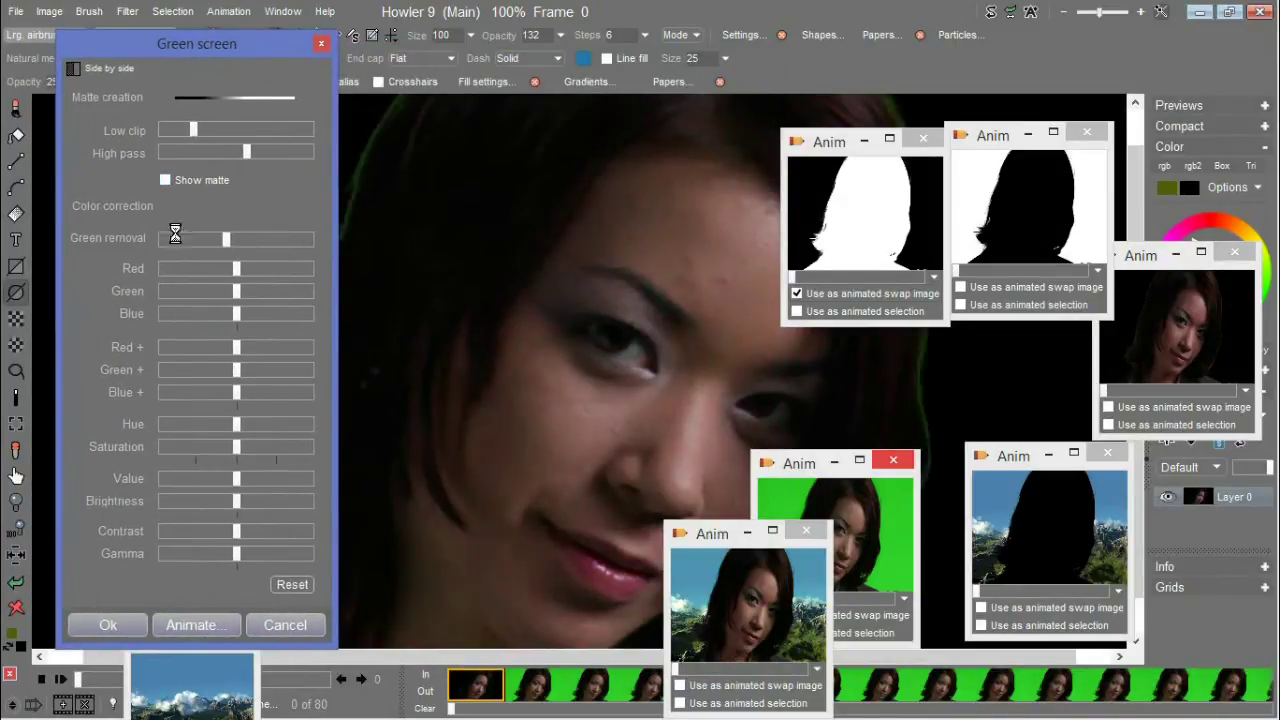
left_click_drag(248, 54, 879, 36)
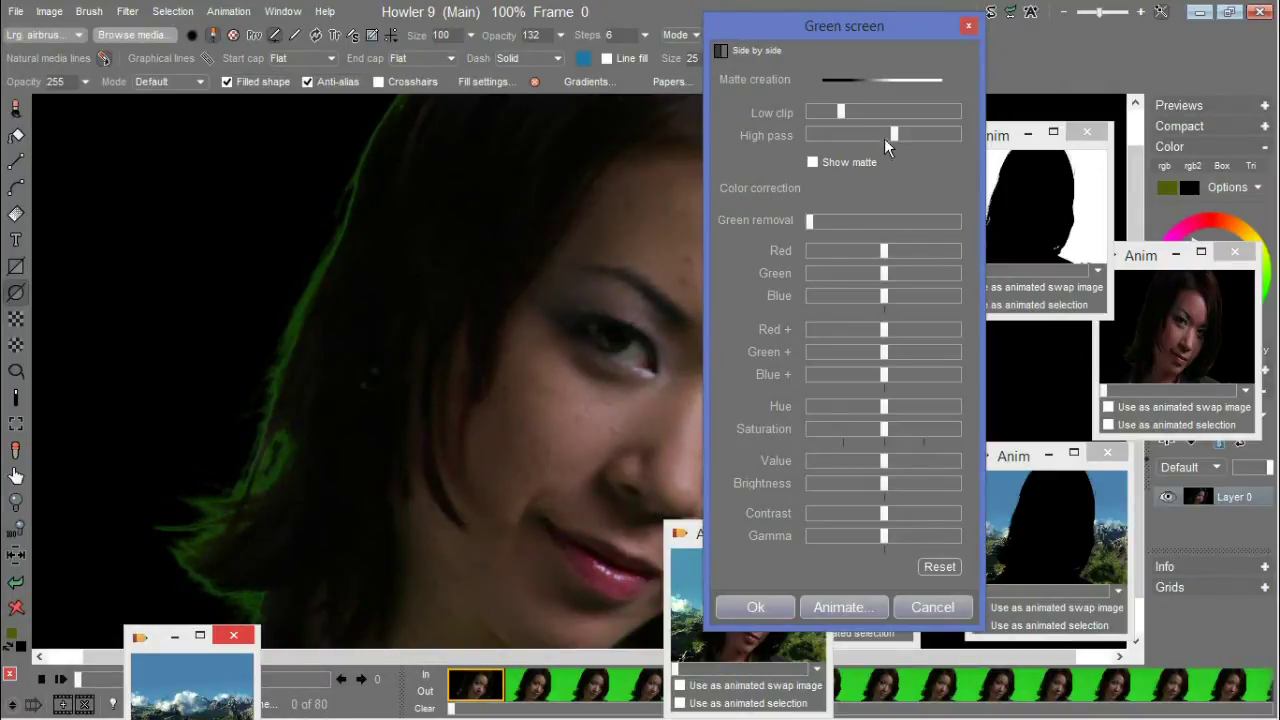
Step: Lower the High pass and fine-tune the Low clip to tighten the hair edge, checking the matte display in between
left_click_drag(893, 137, 834, 113)
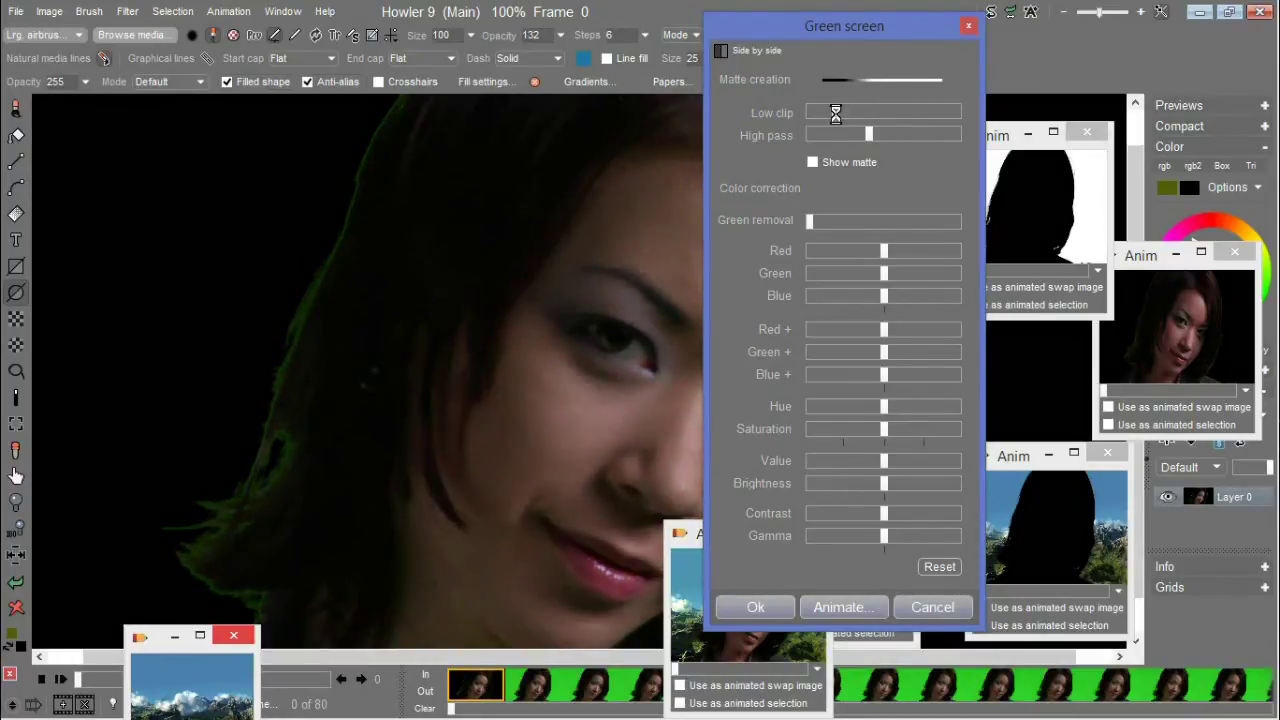
left_click(812, 163)
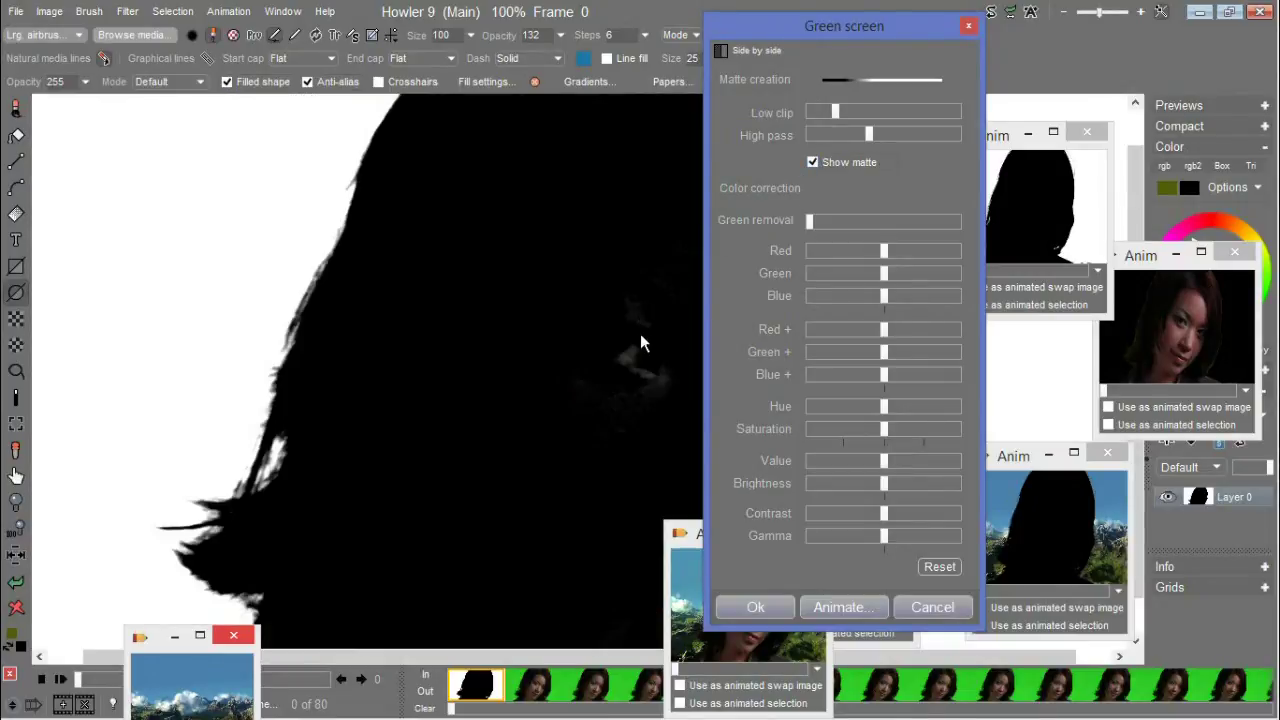
left_click_drag(835, 115, 840, 114)
left_click(813, 162)
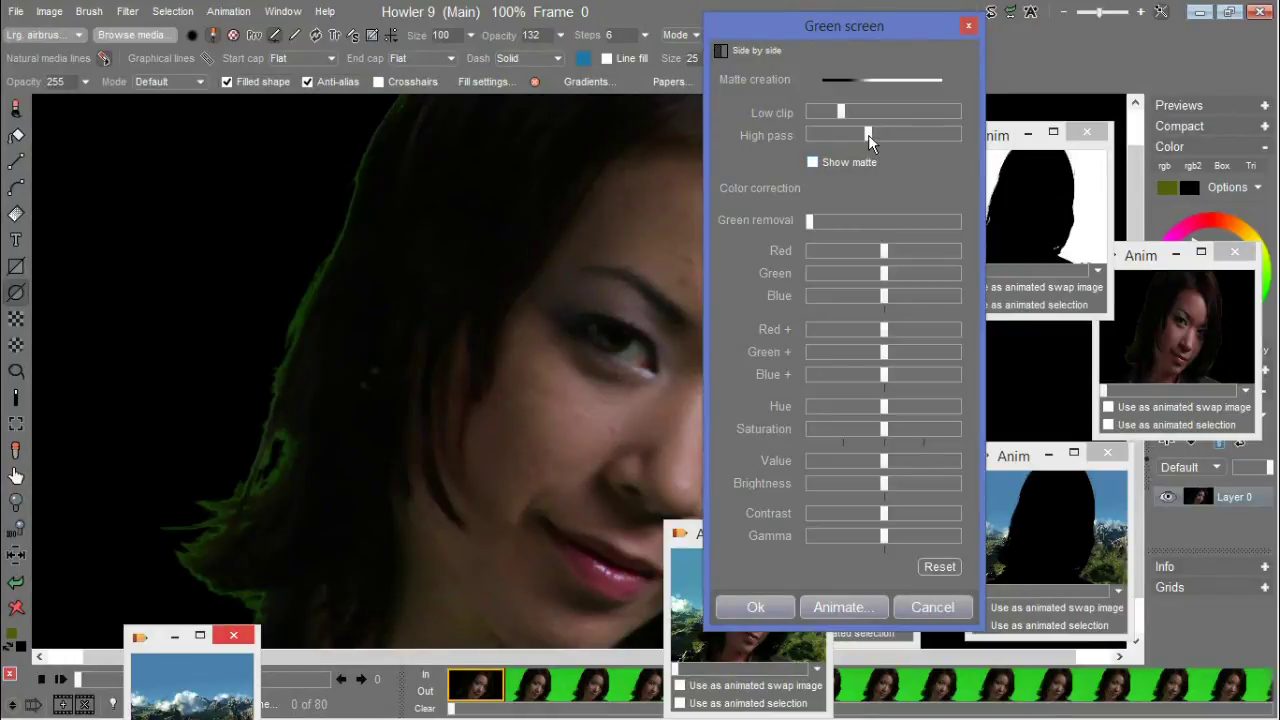
left_click_drag(868, 134, 859, 136)
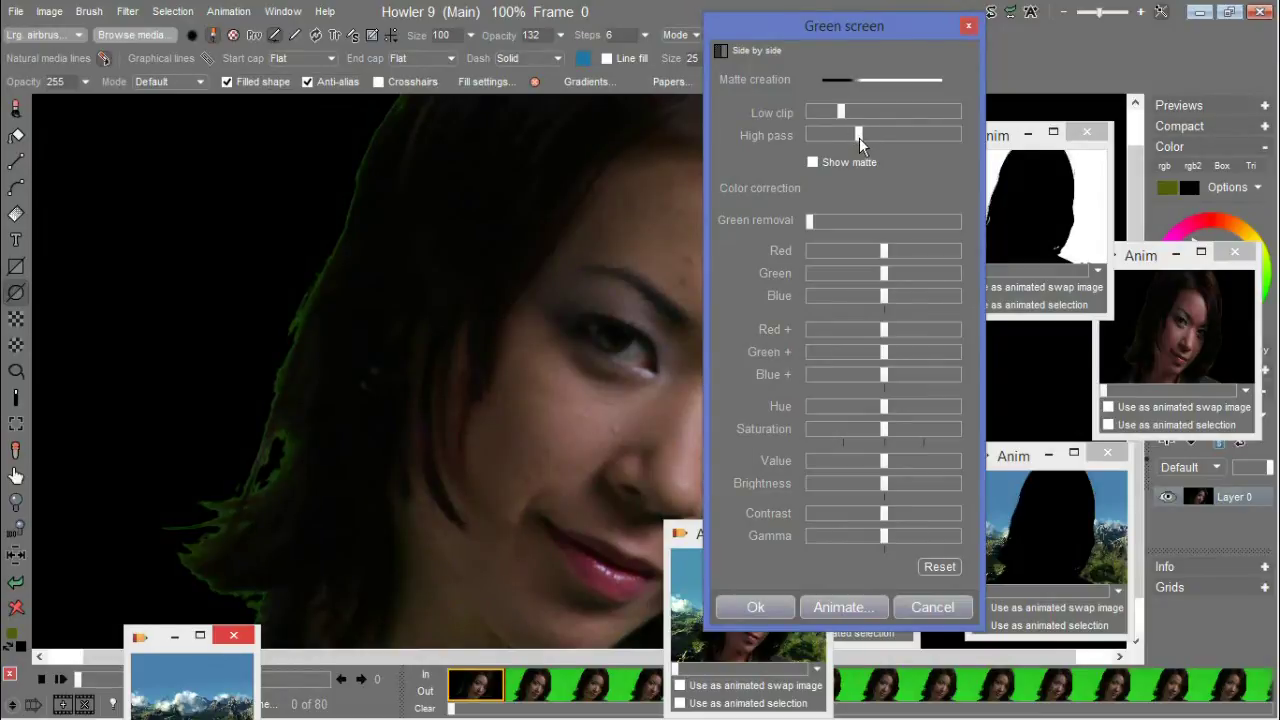
Step: Raise Green removal and High pass to suppress the green hair fringe, and try a slight Green color correction
left_click_drag(826, 222, 909, 216)
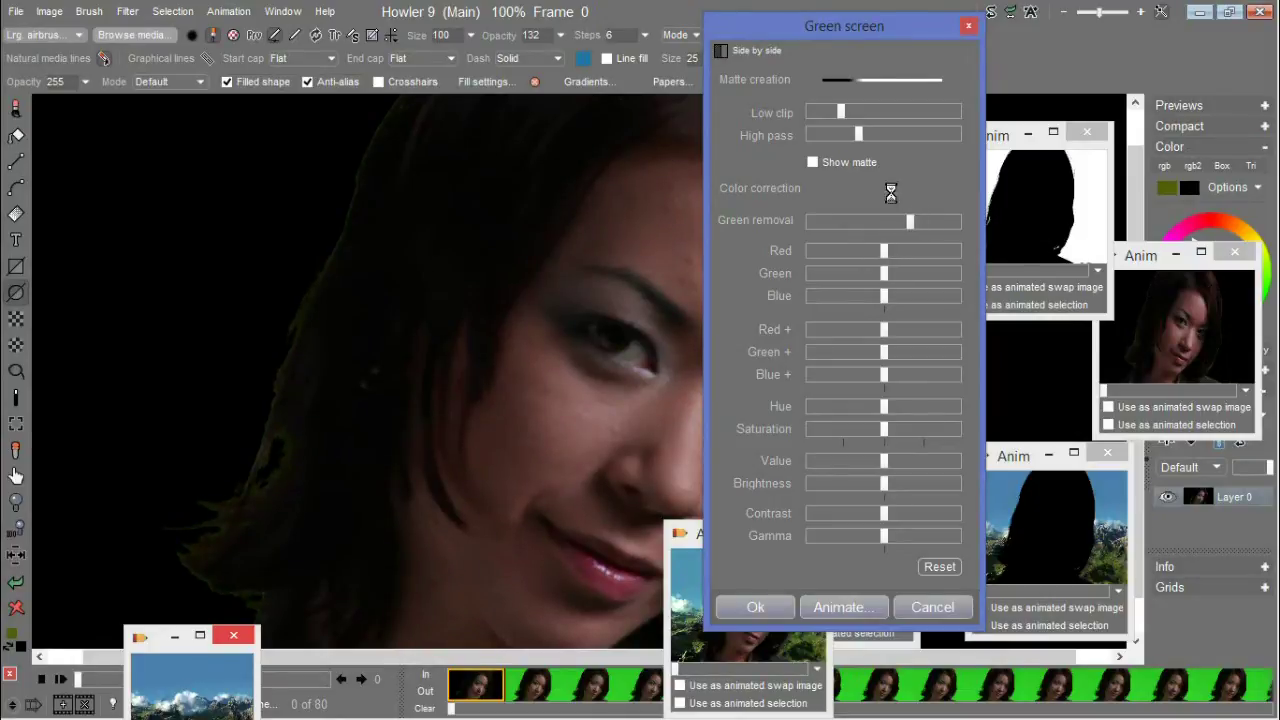
left_click_drag(858, 135, 888, 136)
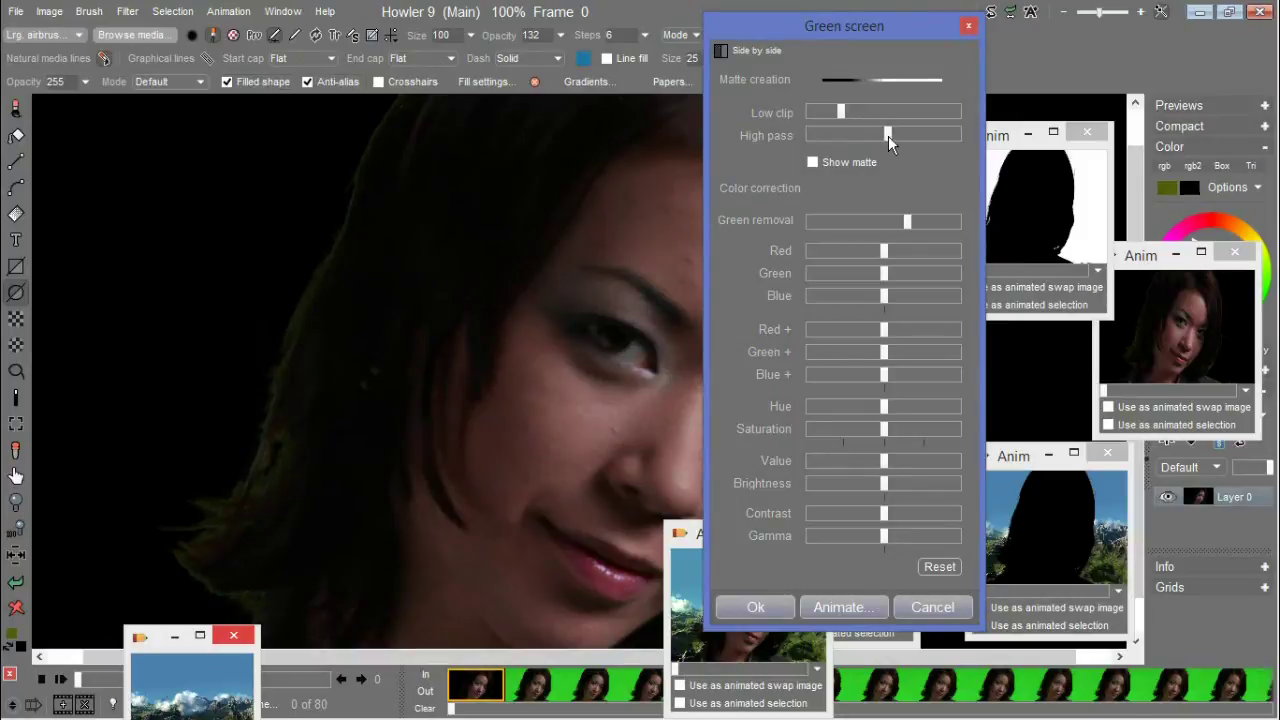
left_click_drag(912, 219, 938, 224)
left_click_drag(889, 350, 884, 351)
mouse_move(883, 273)
left_mouse_down()
mouse_move(906, 273)
mouse_move(894, 277)
left_mouse_up()
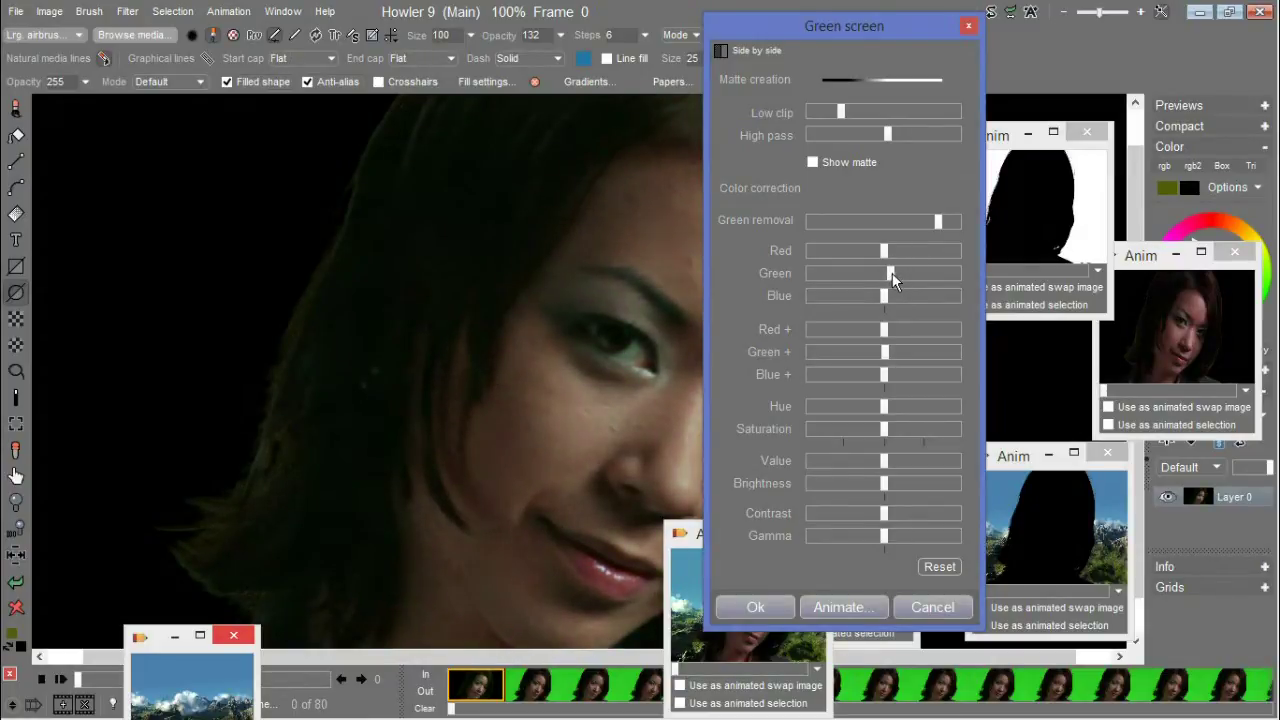
Step: Reset the color correction, raise High pass slightly, and render the Green screen composite across all frames
left_click(939, 567)
mouse_move(886, 135)
left_mouse_down()
mouse_move(908, 135)
mouse_move(897, 135)
left_mouse_up()
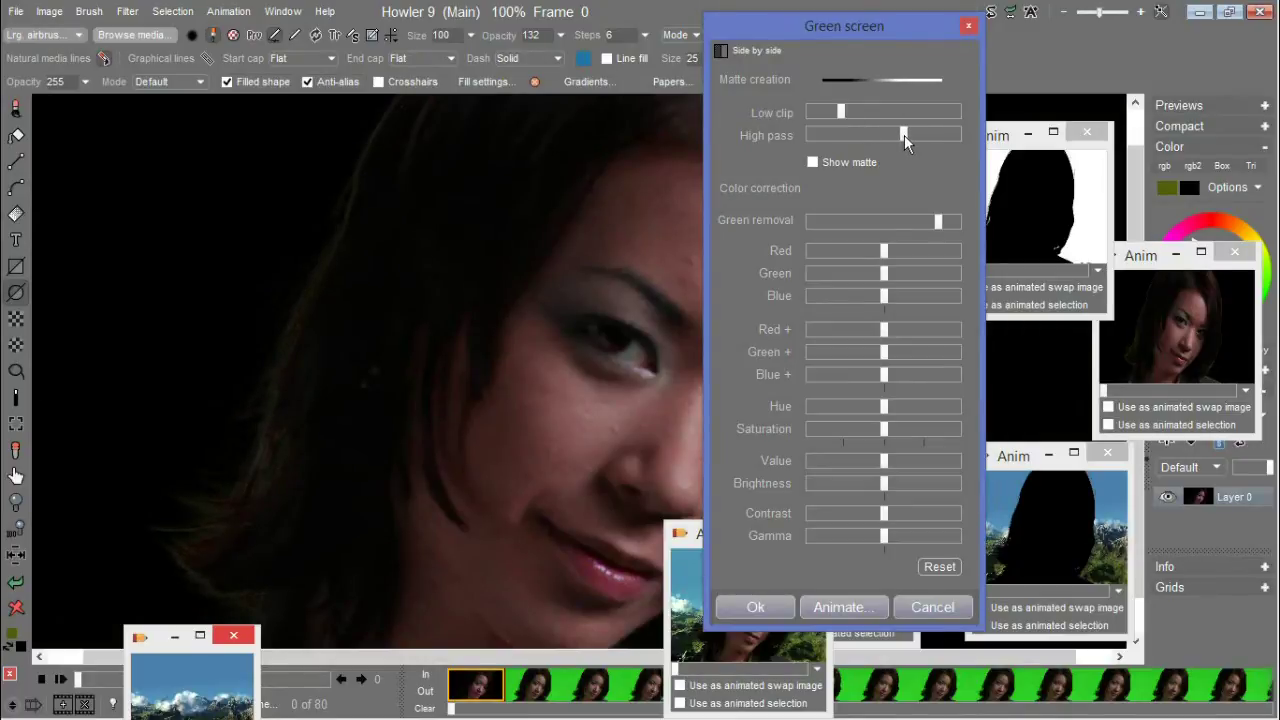
left_click(825, 607)
left_click(558, 442)
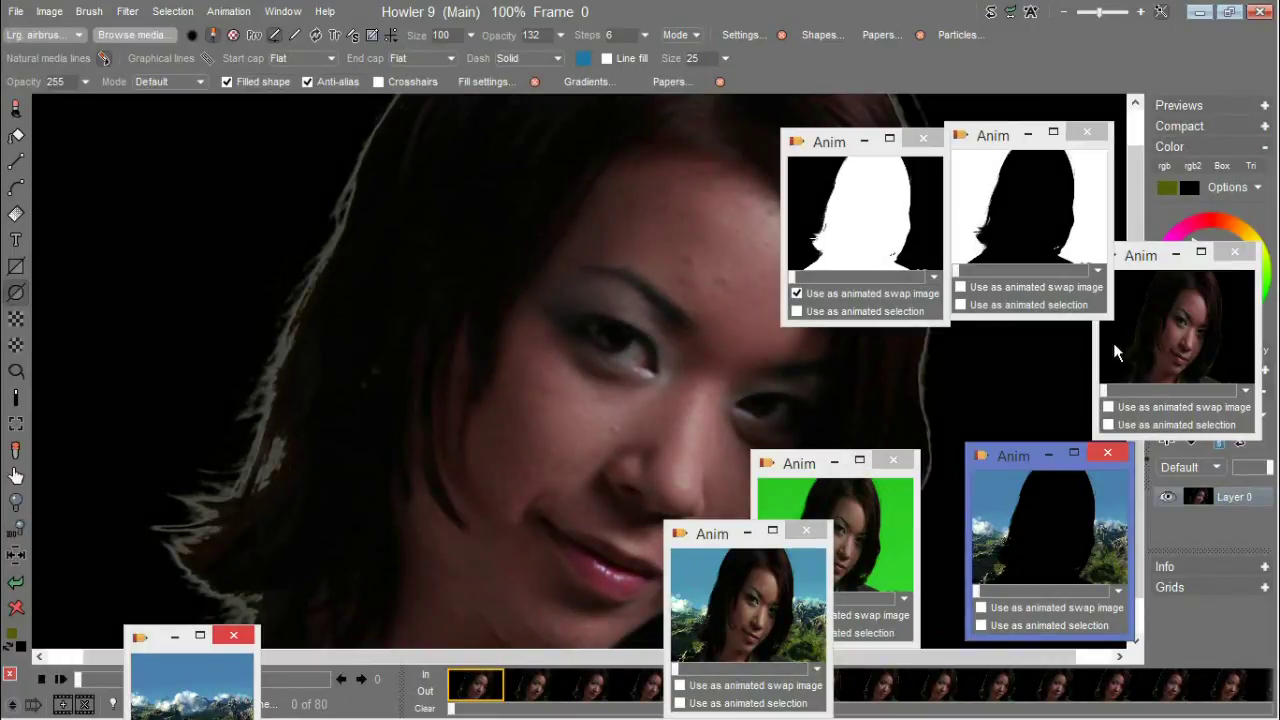
Step: Restore the stored green screen animation and stop using the white-on-black matte as the animated swap image
double_click(881, 556)
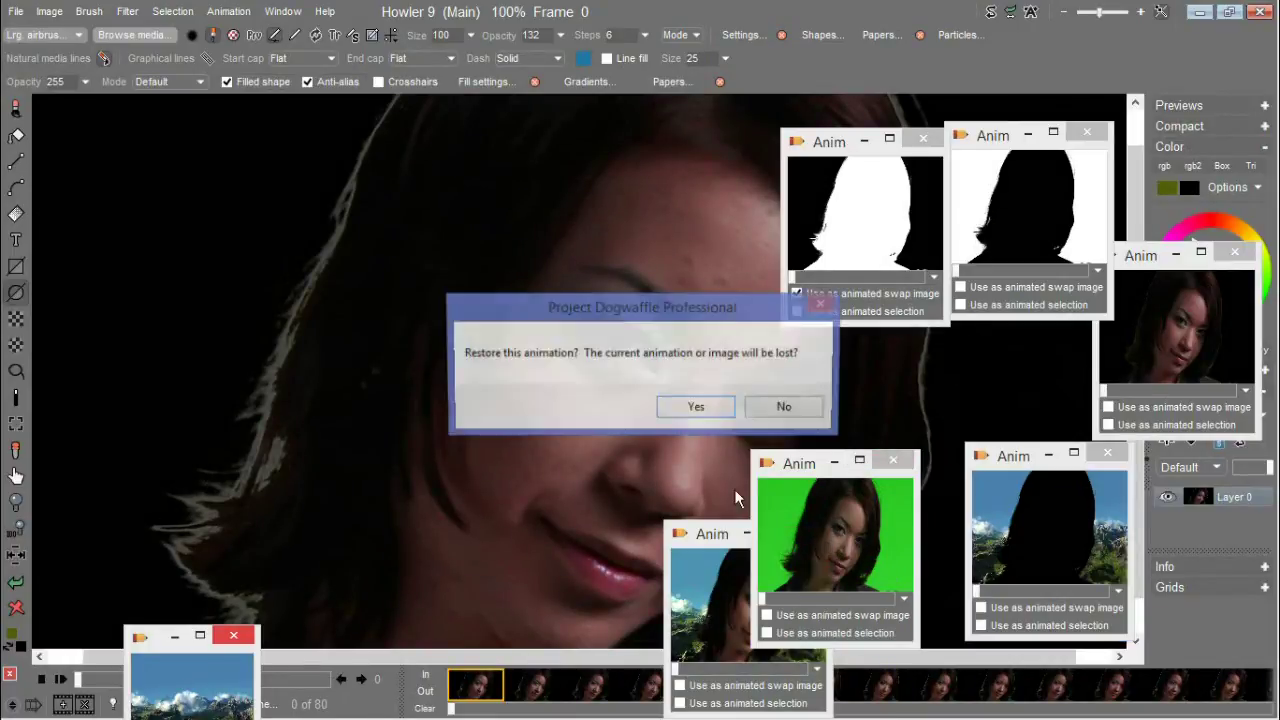
left_click(728, 406)
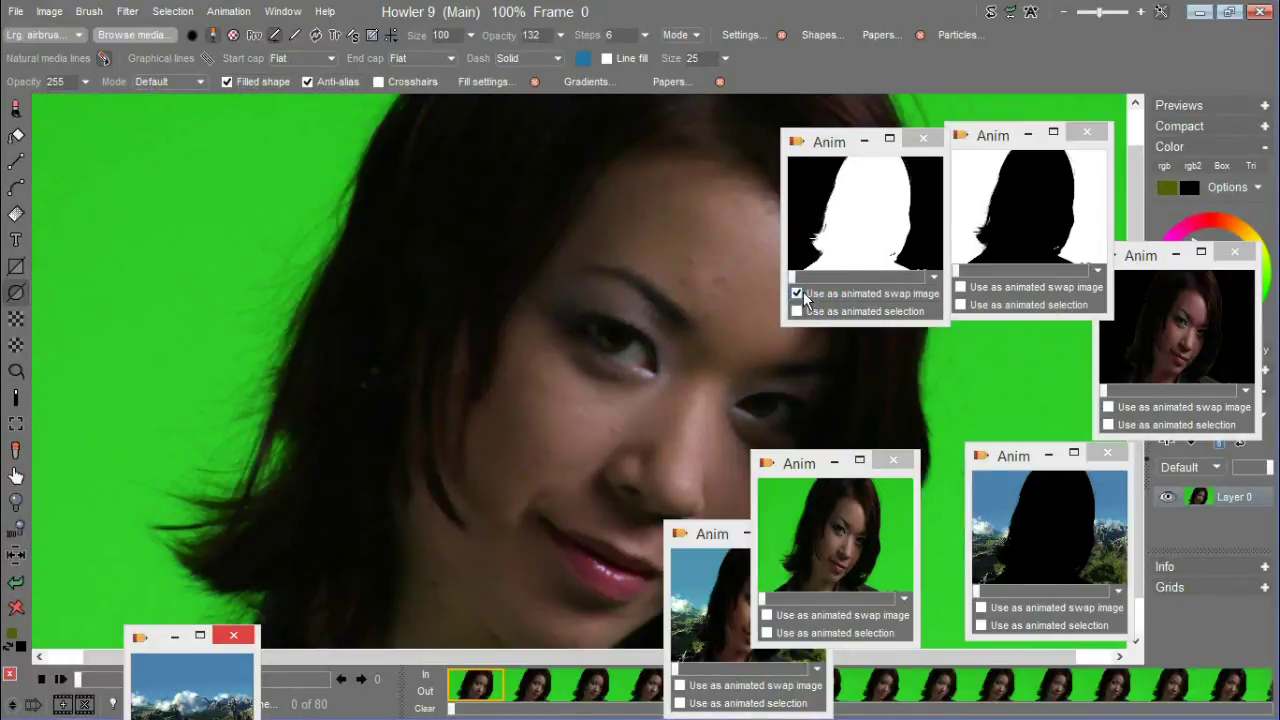
left_click(803, 292)
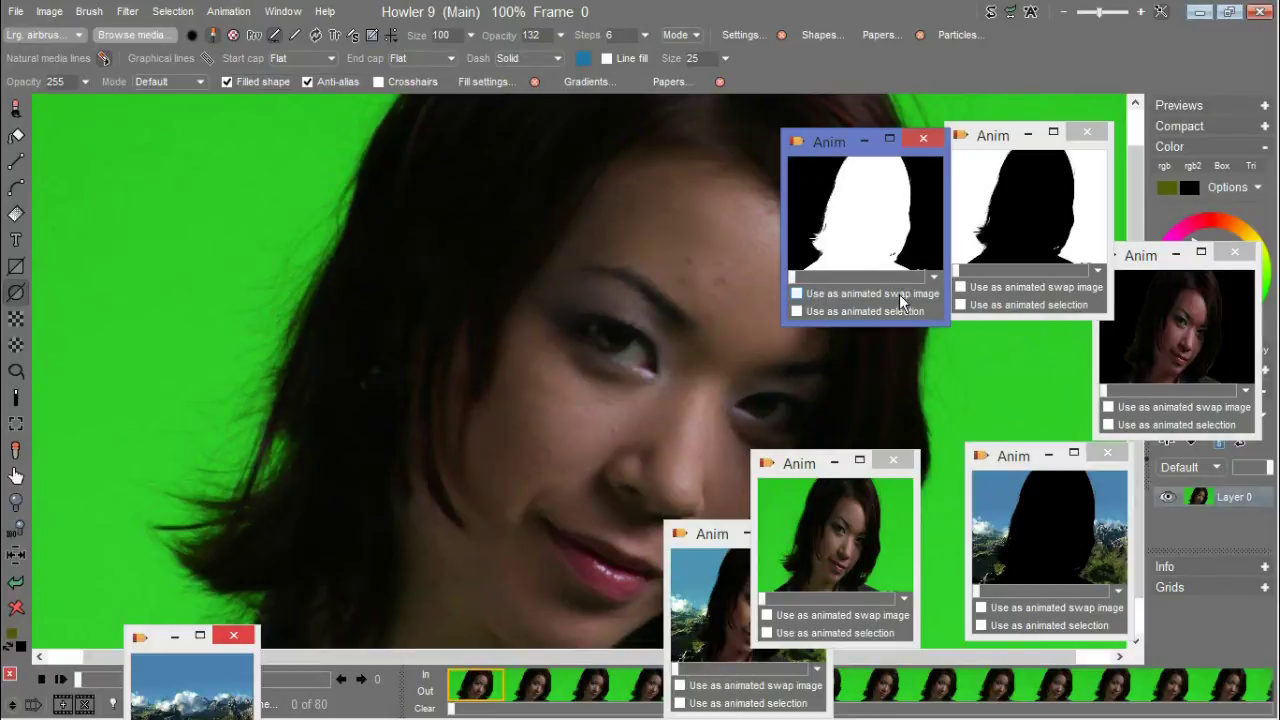
Step: Clear the swap image to black and return to the main green screen footage
left_click(992, 14)
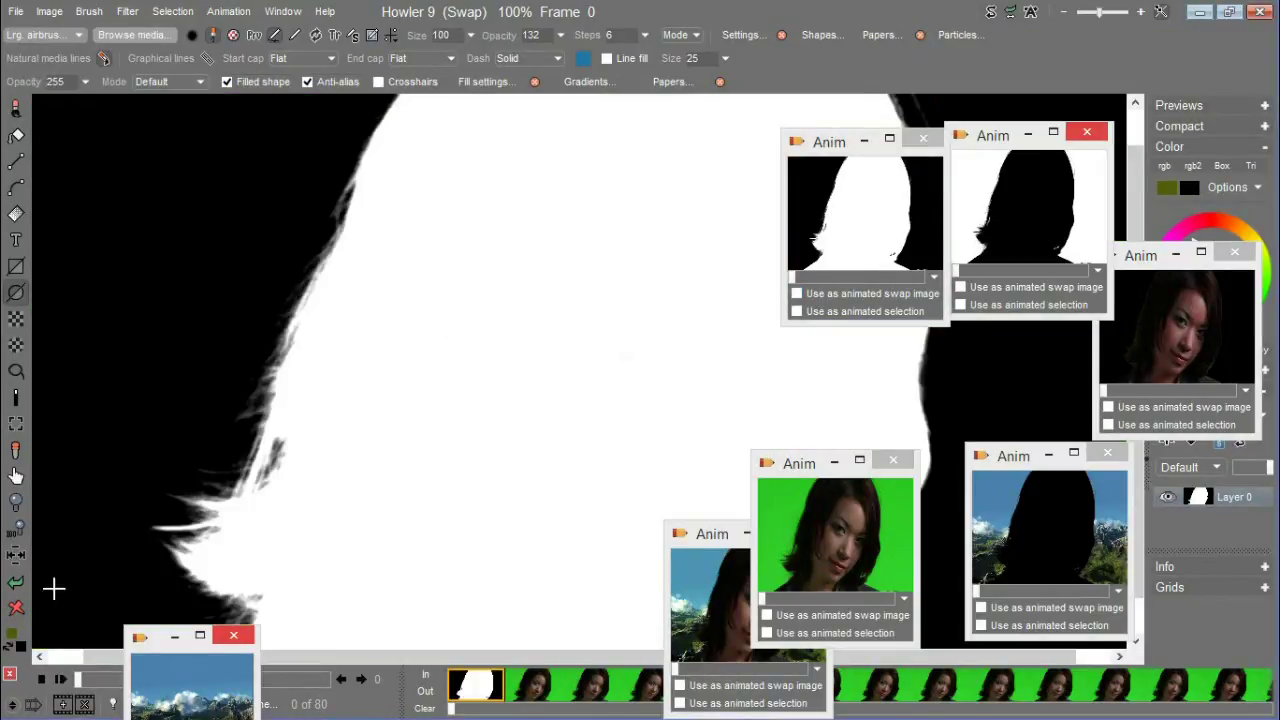
left_click(16, 609)
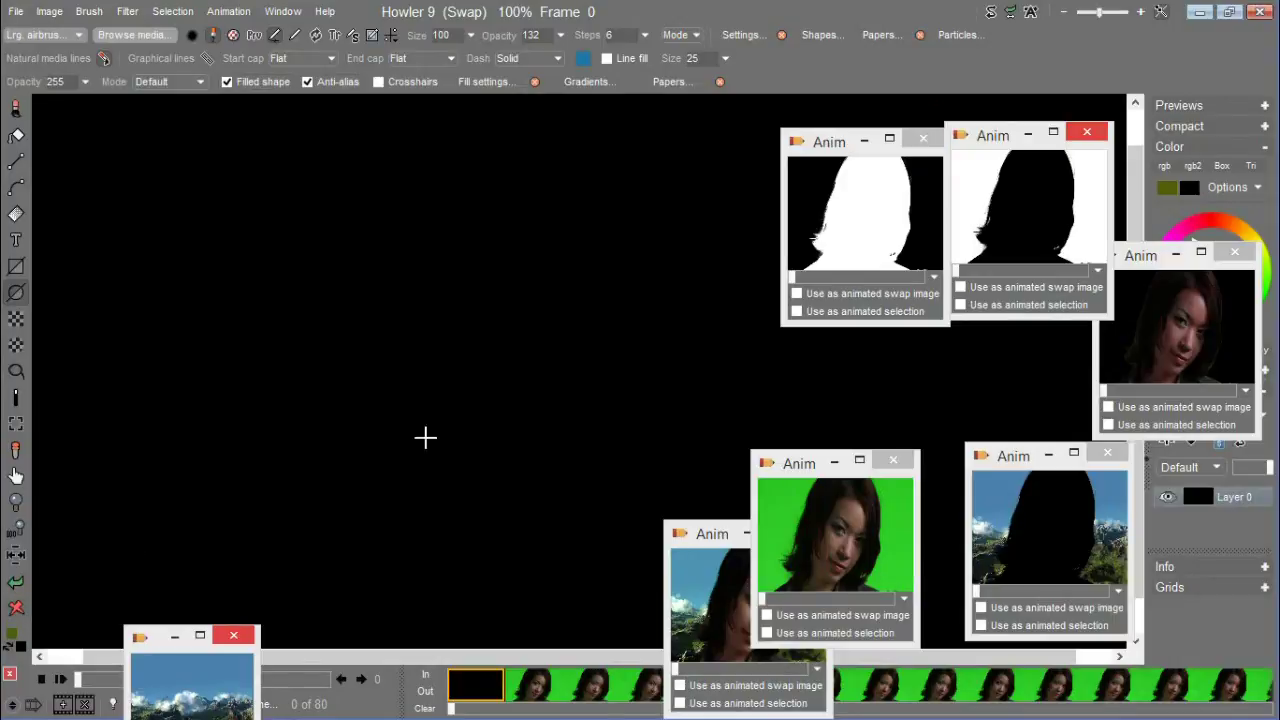
left_click(993, 14)
Step: Apply the Green screen composite over the black swap to all animation frames, keeping the previous matte and green removal settings
left_click(128, 11)
mouse_move(208, 375)
mouse_move(172, 389)
left_click(352, 391)
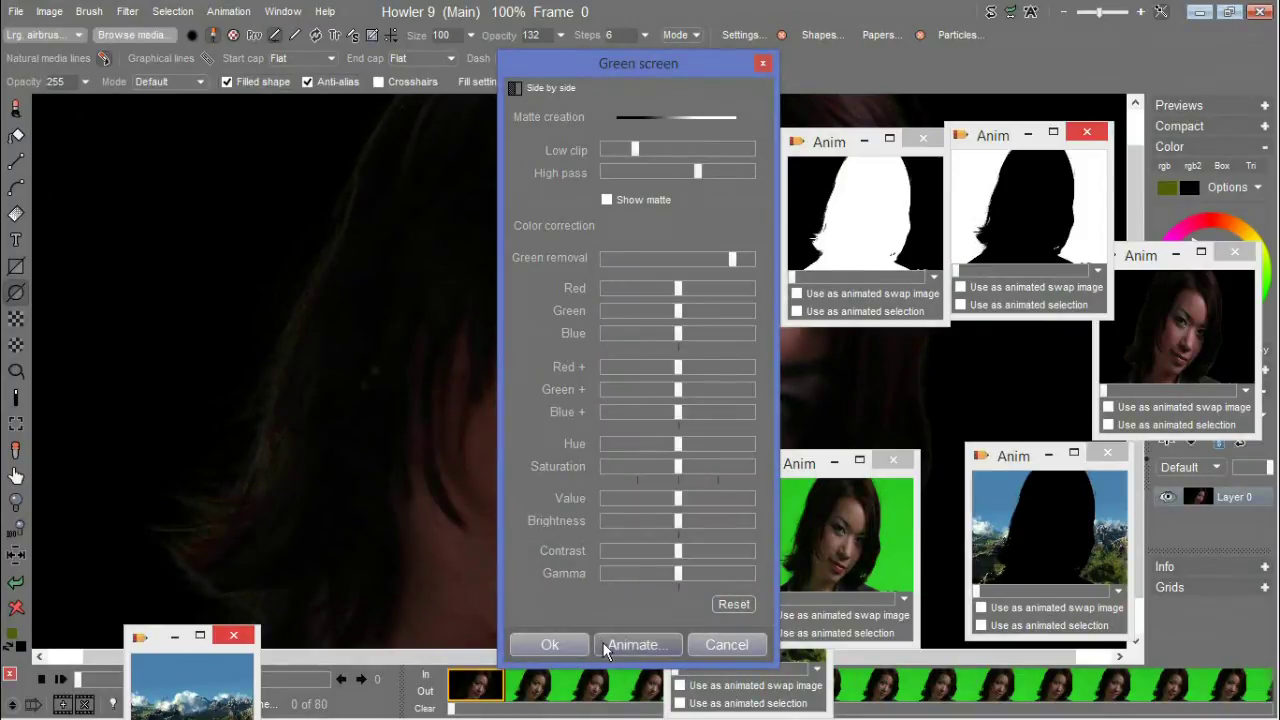
left_click(634, 645)
left_click(518, 440)
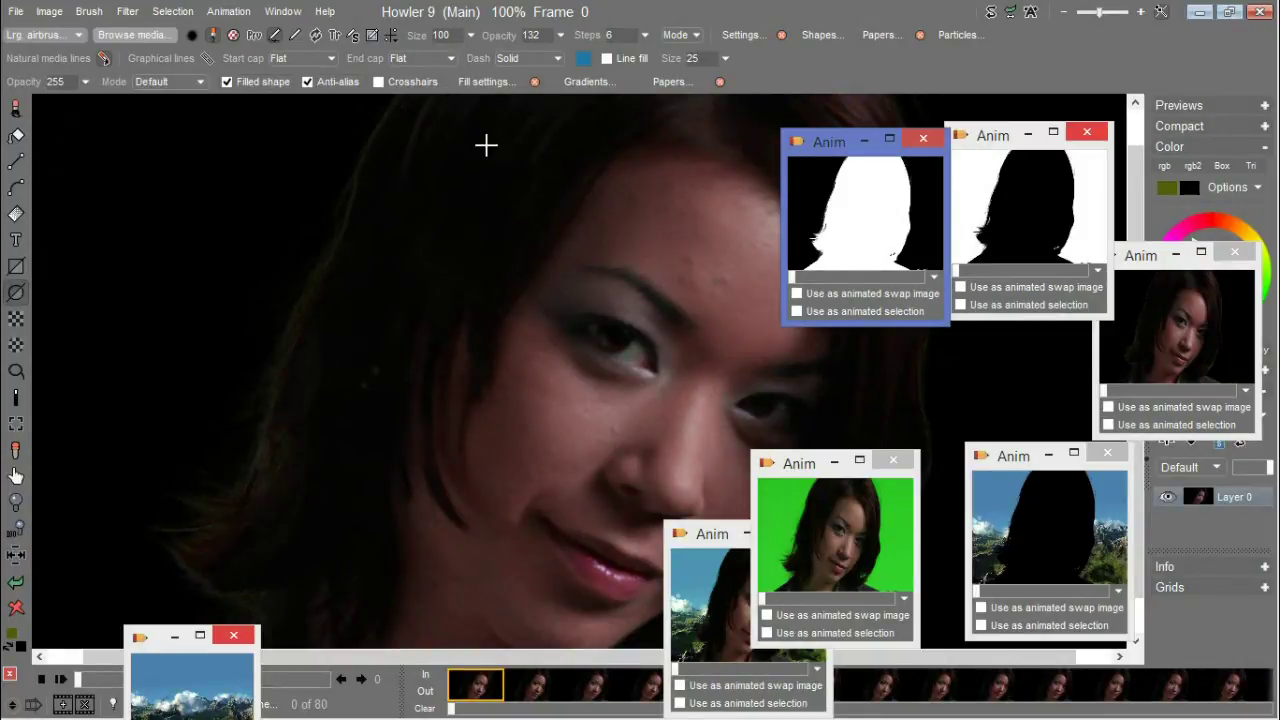
Step: Close the two stored mattes, the old black-background foreground and the old composite, keeping the green screen and landscape animations
left_click(923, 138)
left_click(1087, 132)
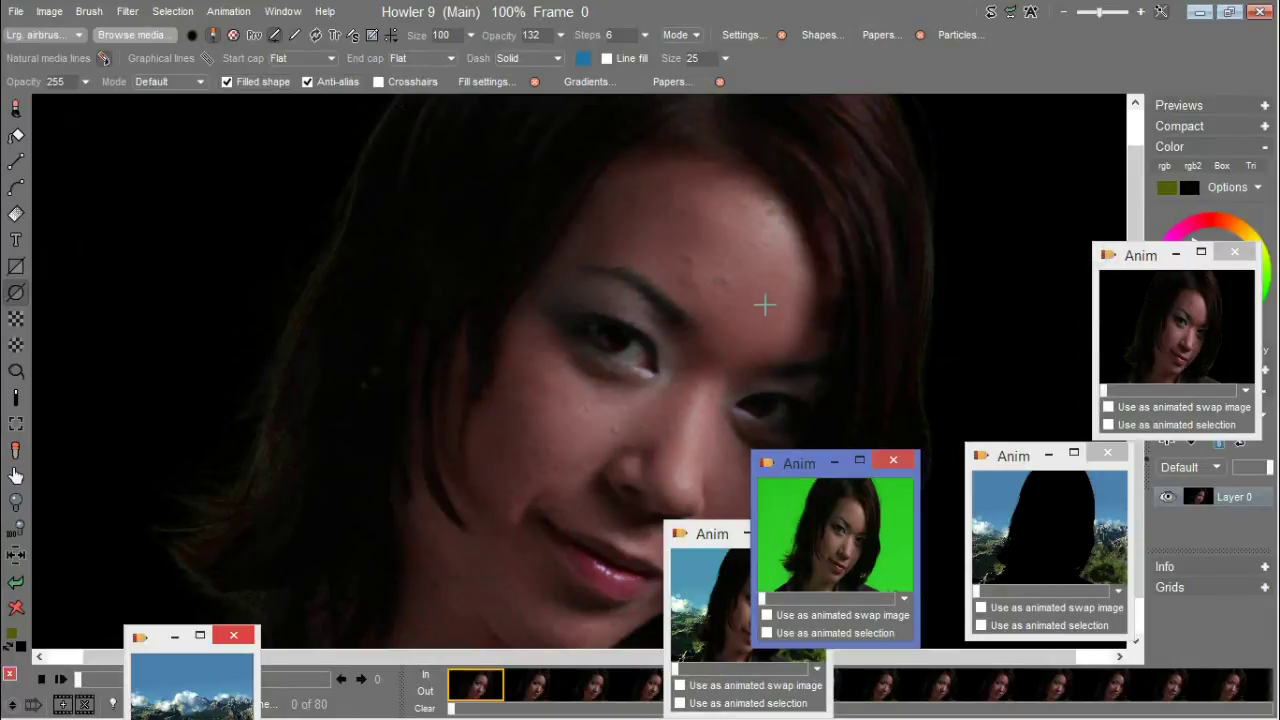
left_click_drag(1083, 256, 941, 220)
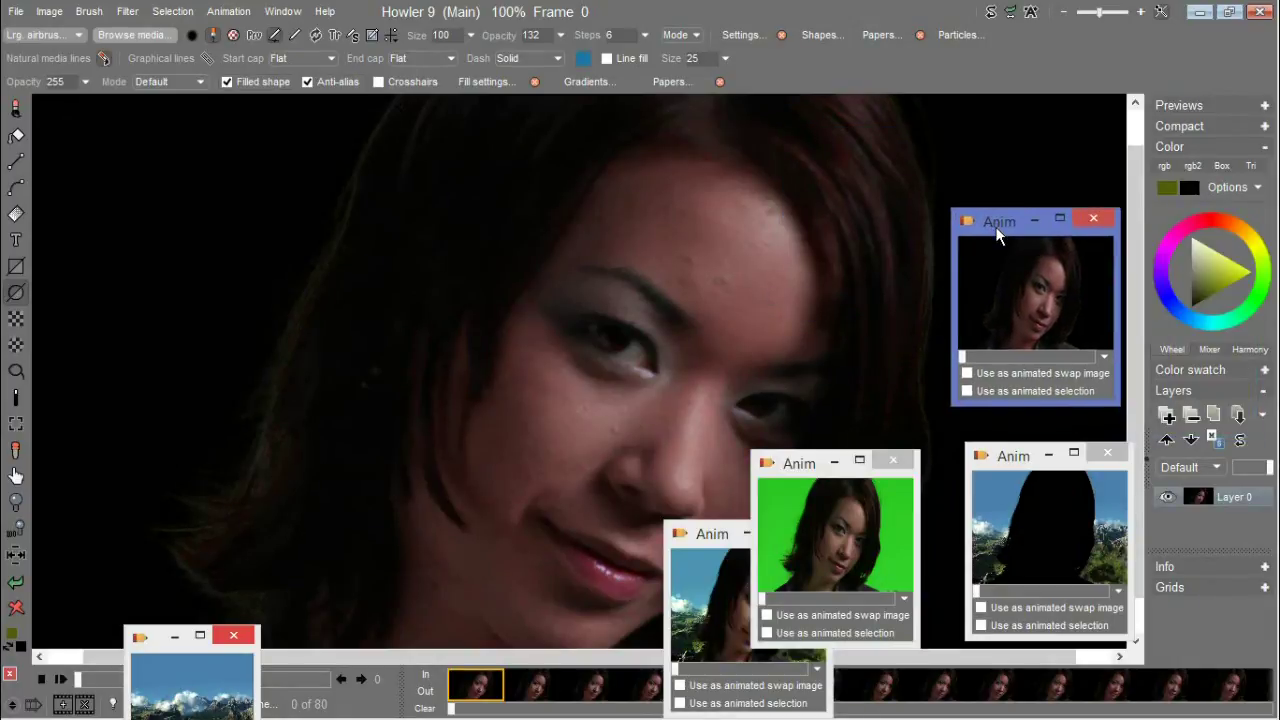
left_click(1092, 216)
left_click_drag(794, 470, 993, 249)
left_click(700, 538)
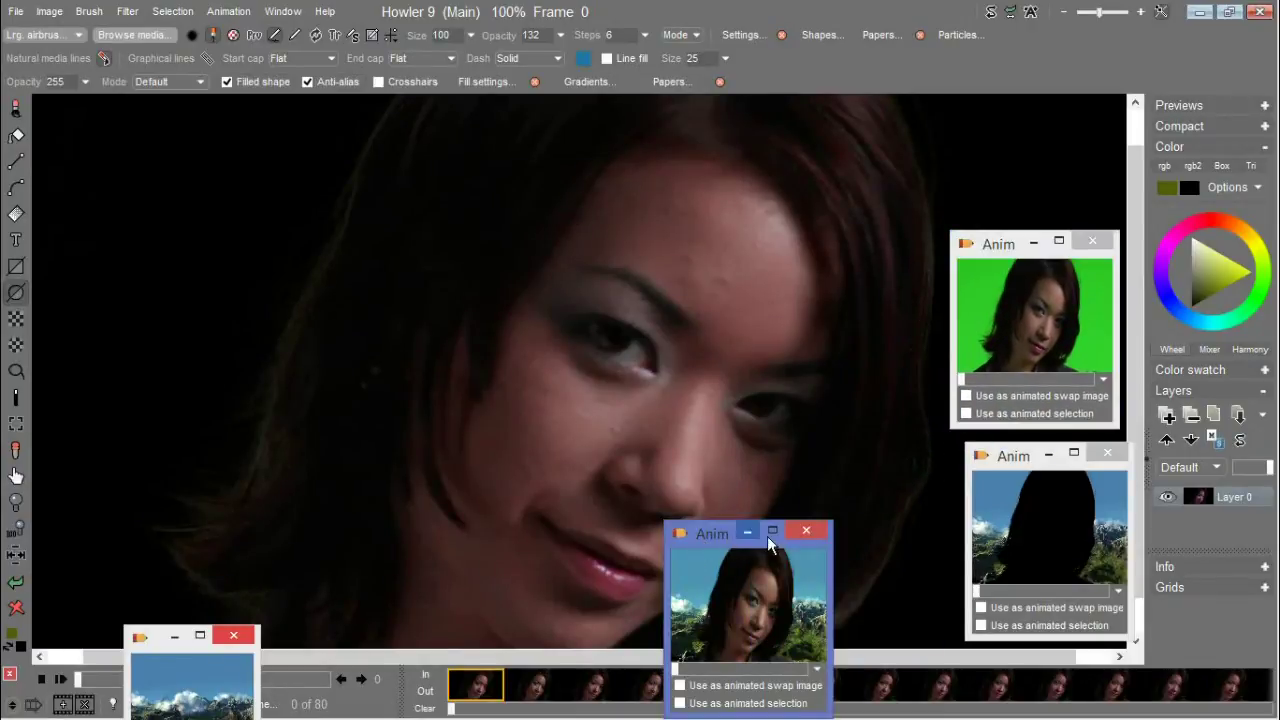
left_click(805, 530)
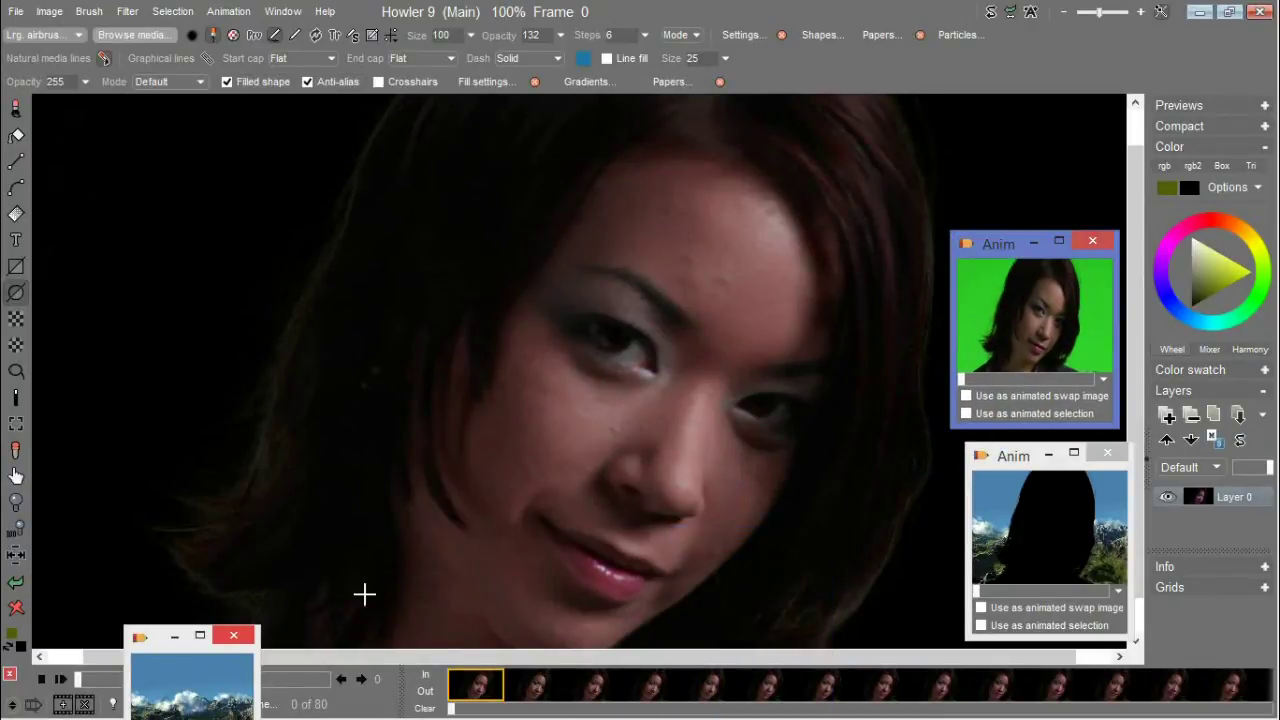
Step: Store the black-background foreground animation in memory and place its window above the stored green screen animation
left_click(228, 11)
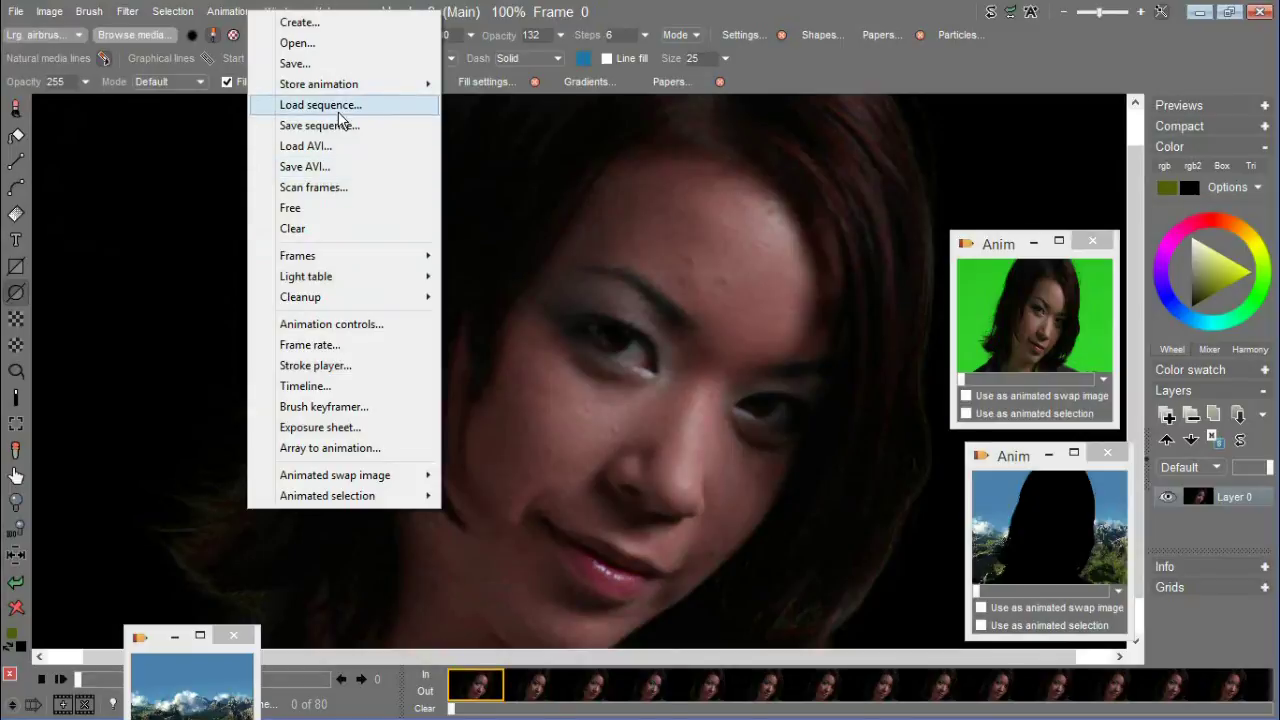
mouse_move(343, 86)
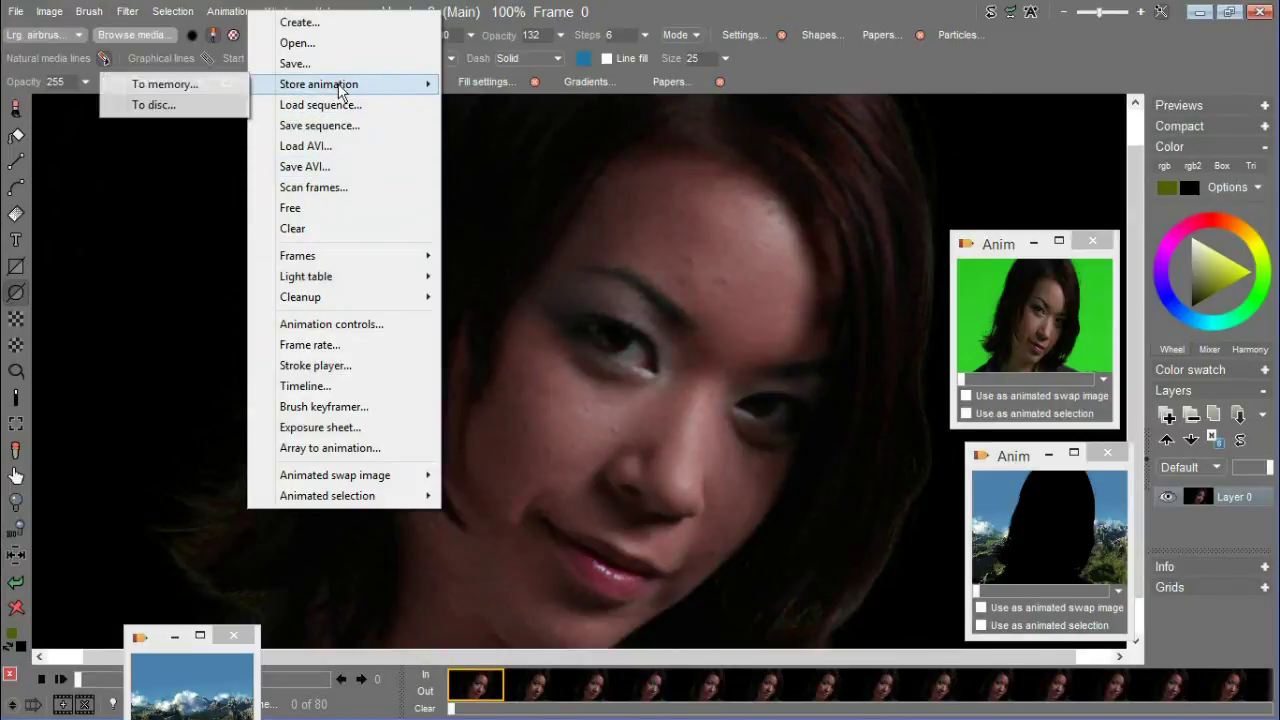
left_click(213, 86)
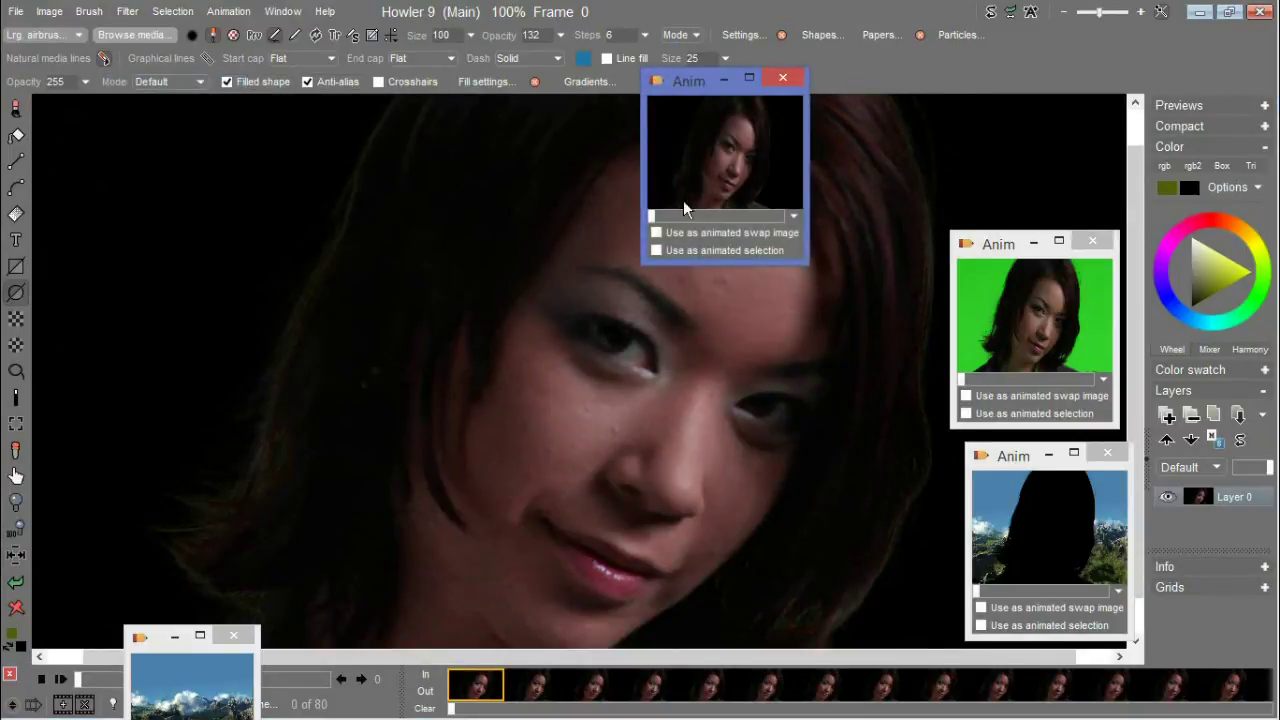
left_click_drag(700, 84, 1004, 44)
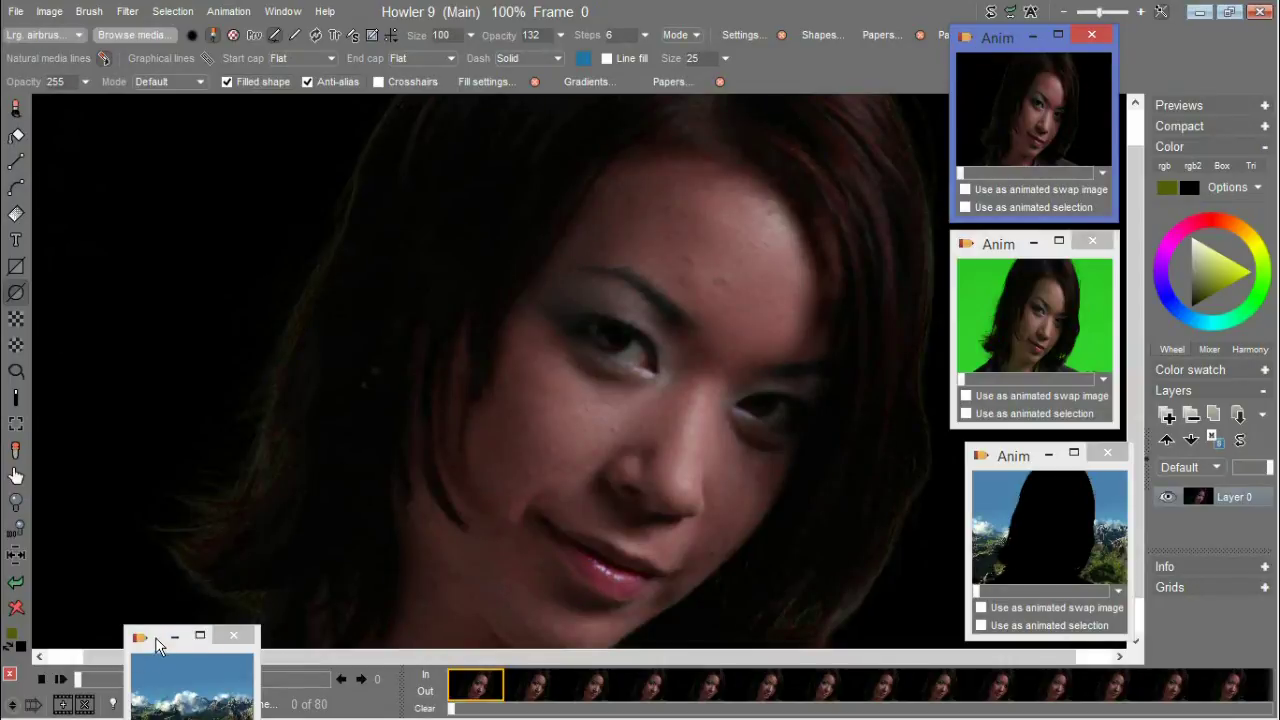
Step: Move the plain landscape animation out of the way and set the silhouetted landscape as the animated swap image
left_click(178, 685)
left_click_drag(178, 685, 353, 713)
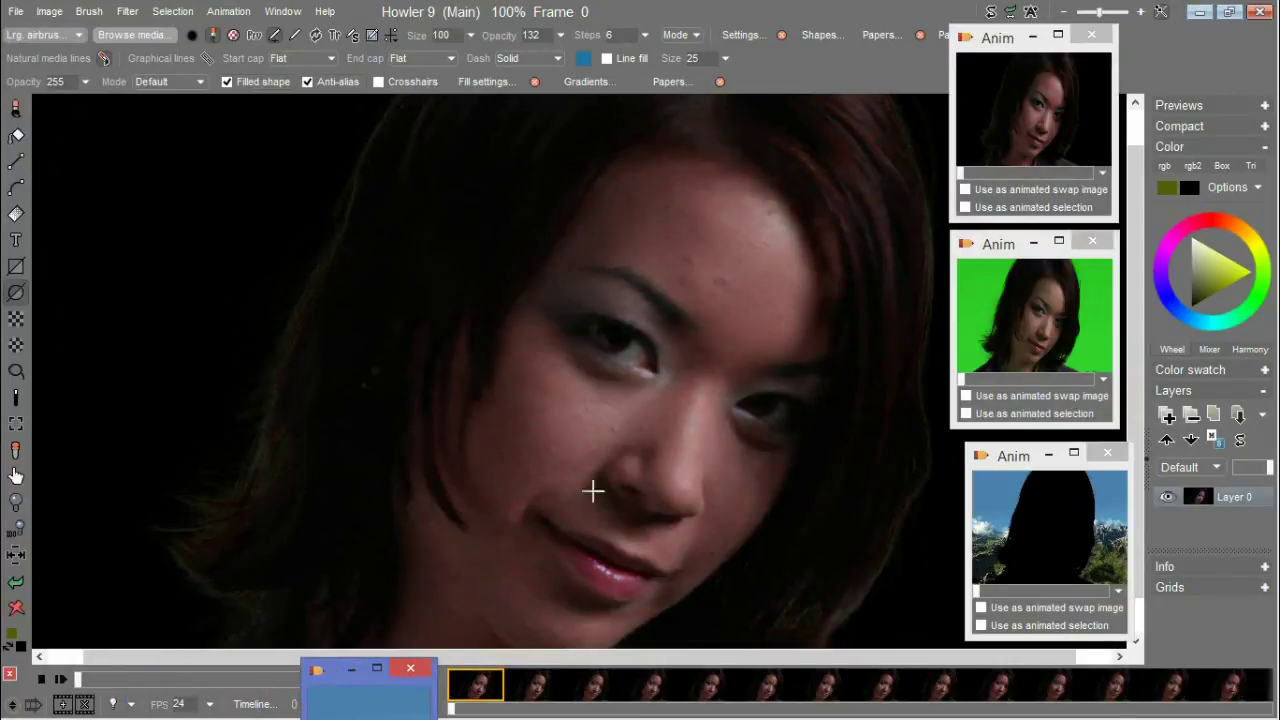
left_click_drag(1018, 456, 902, 444)
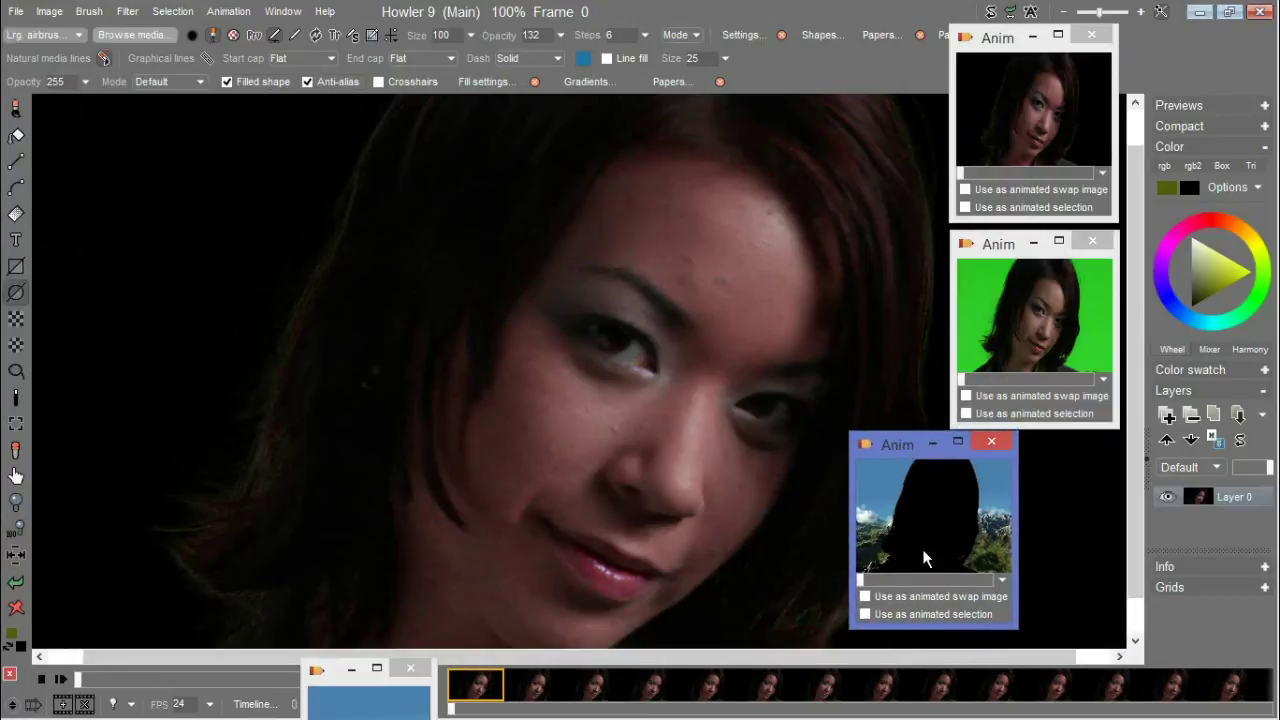
left_click(864, 597)
left_click_drag(878, 451, 972, 480)
Step: Go to frame 1 and back to frame 0 to update the animated swap, and display the swap image
left_click(508, 690)
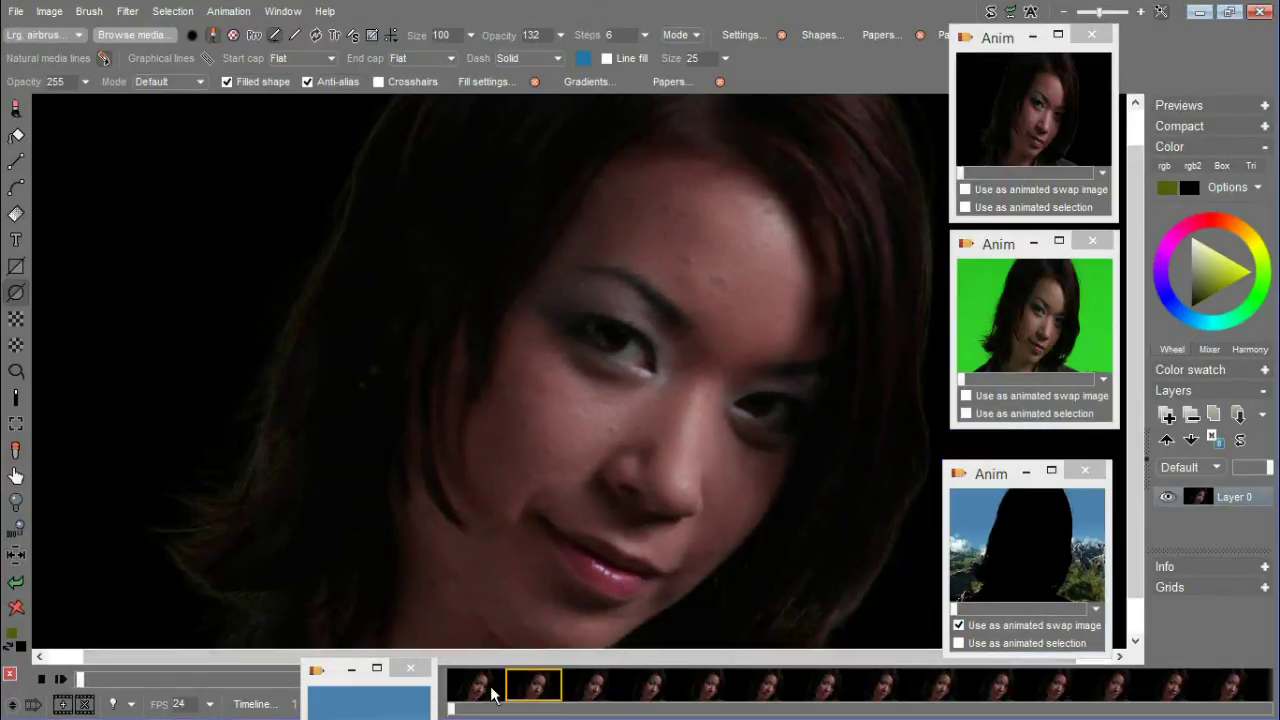
left_click(485, 688)
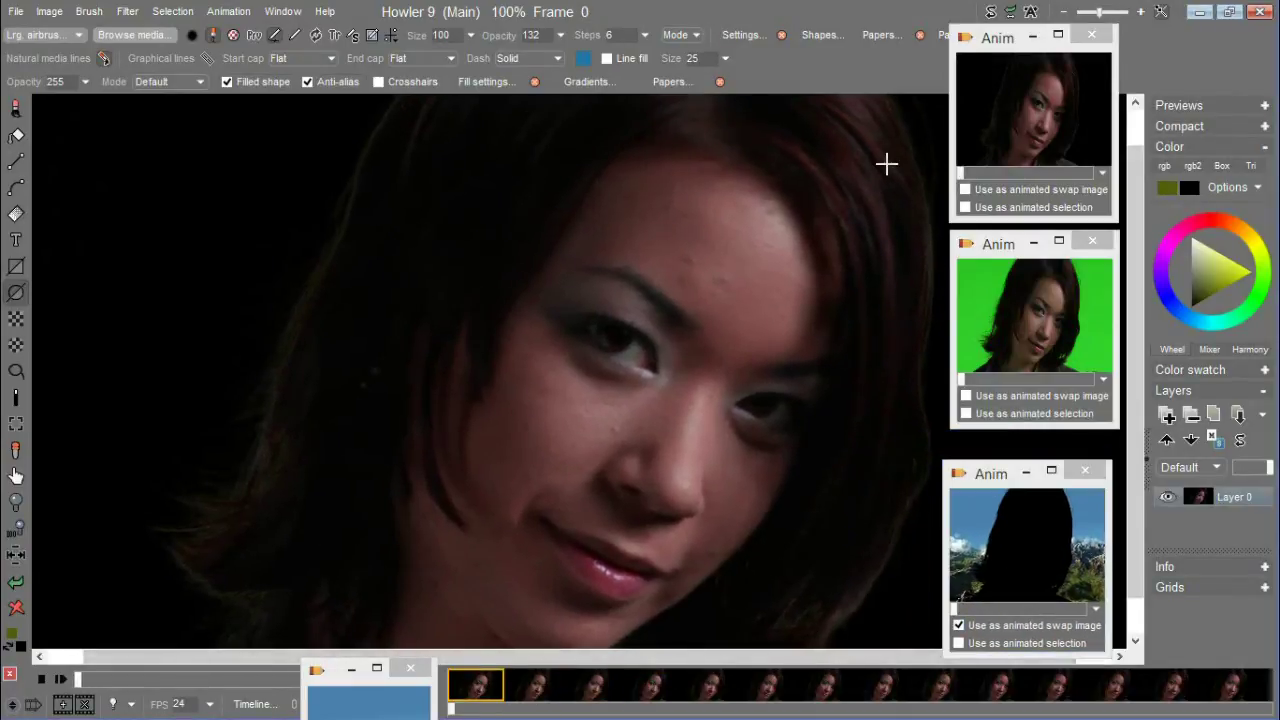
left_click(990, 14)
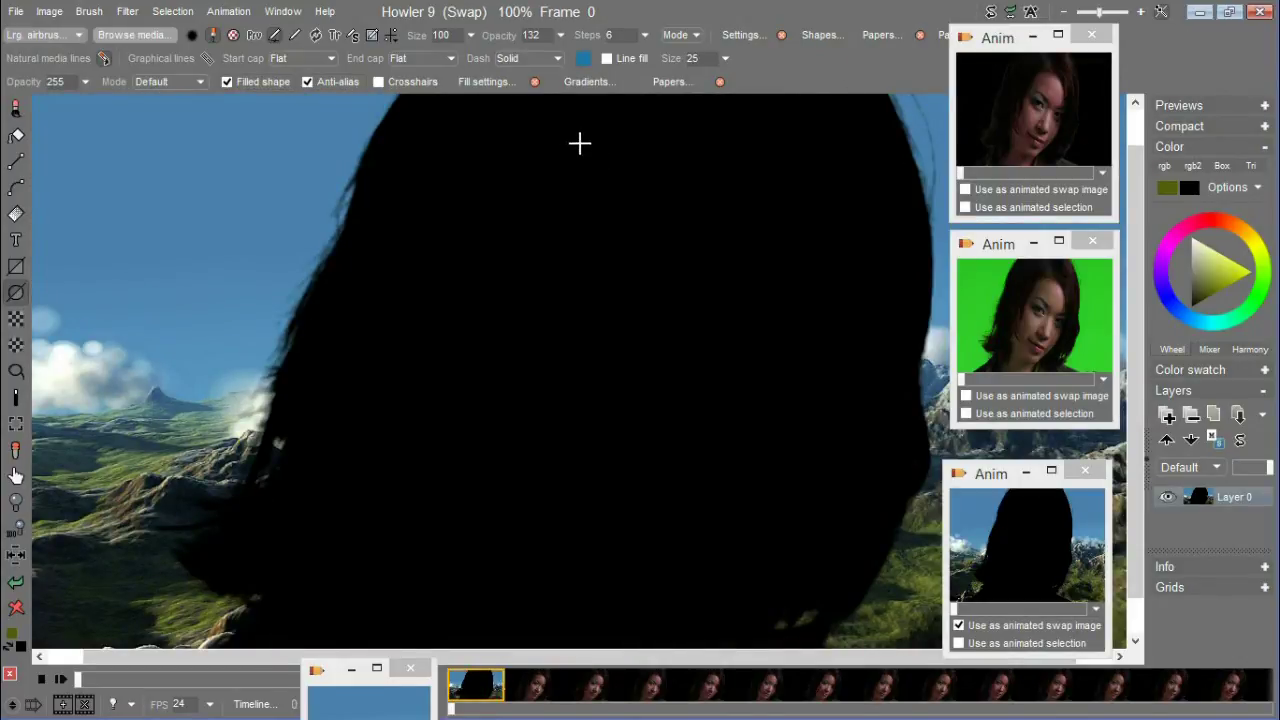
Step: Compare the black-background foreground with the silhouetted landscape by switching between the main and swap images
left_click(990, 14)
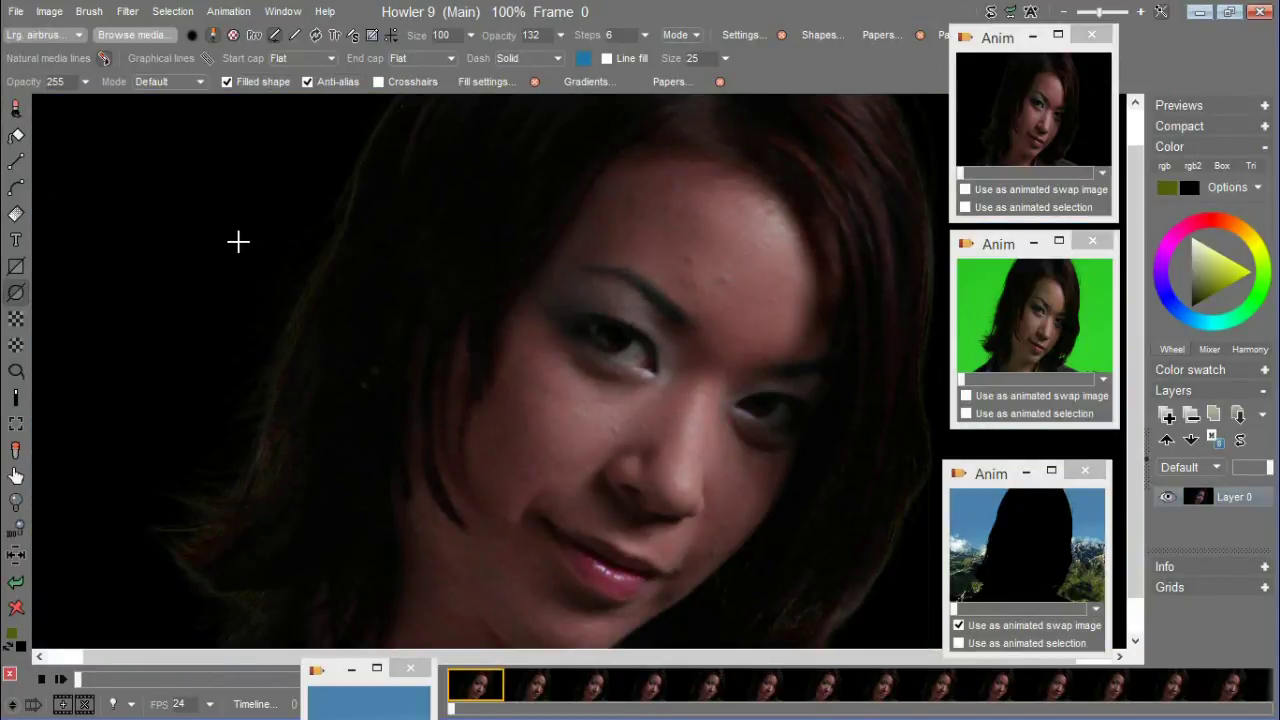
left_click(992, 12)
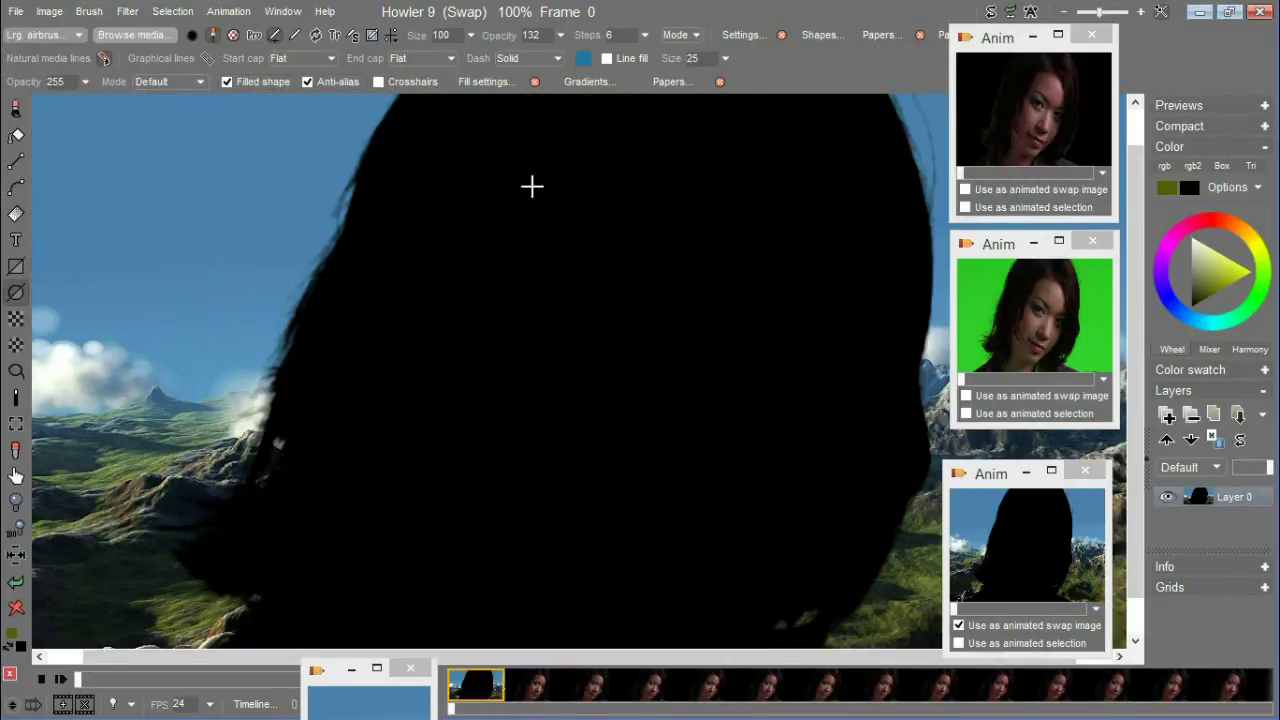
left_click(991, 14)
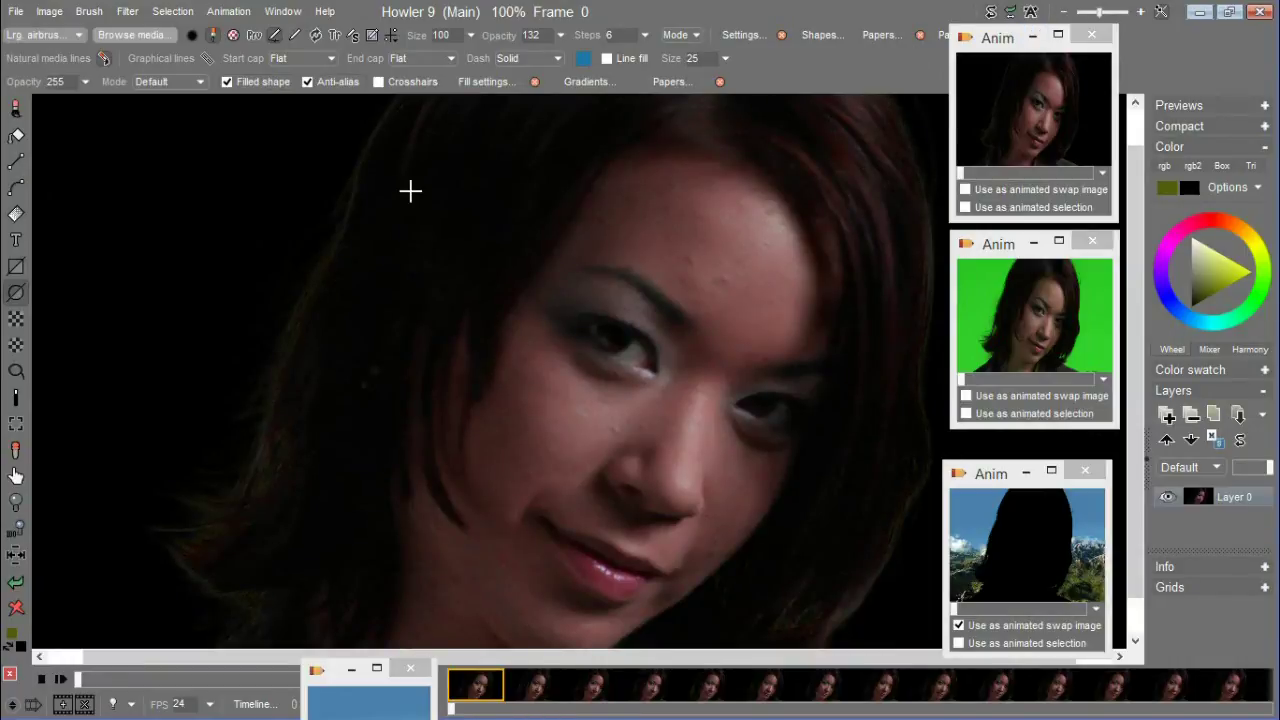
left_click(127, 11)
mouse_move(209, 325)
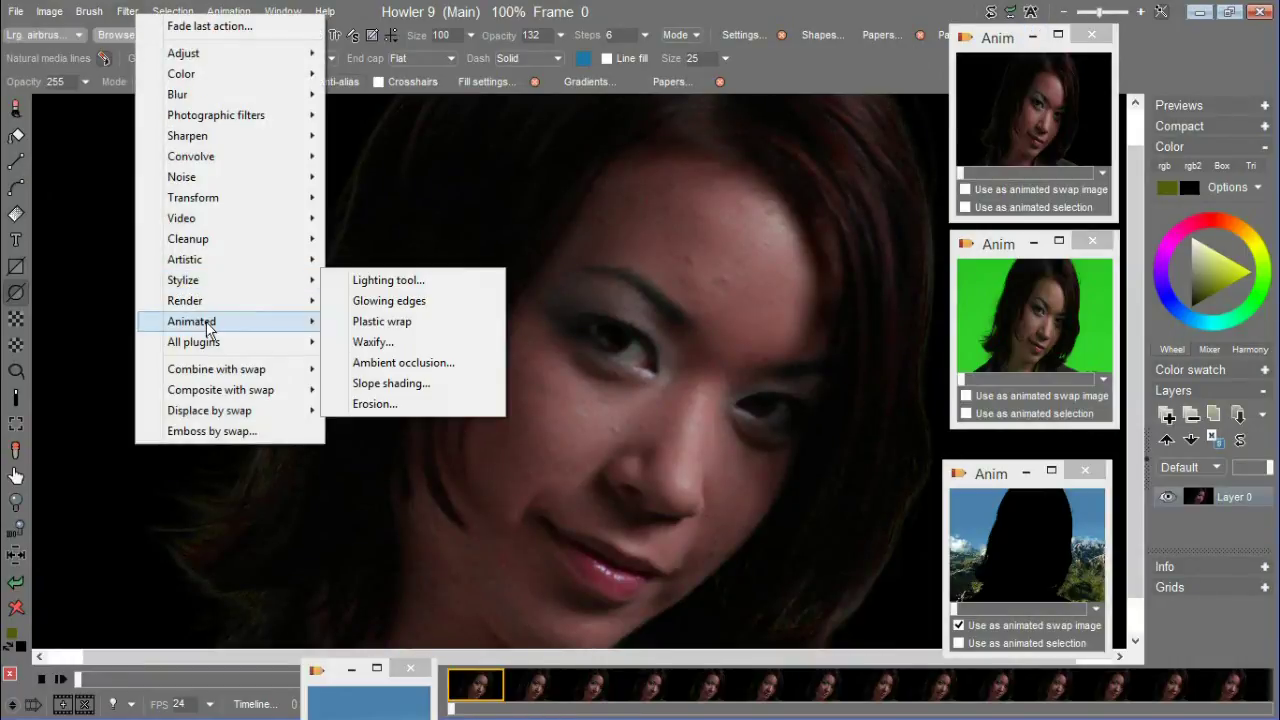
mouse_move(232, 372)
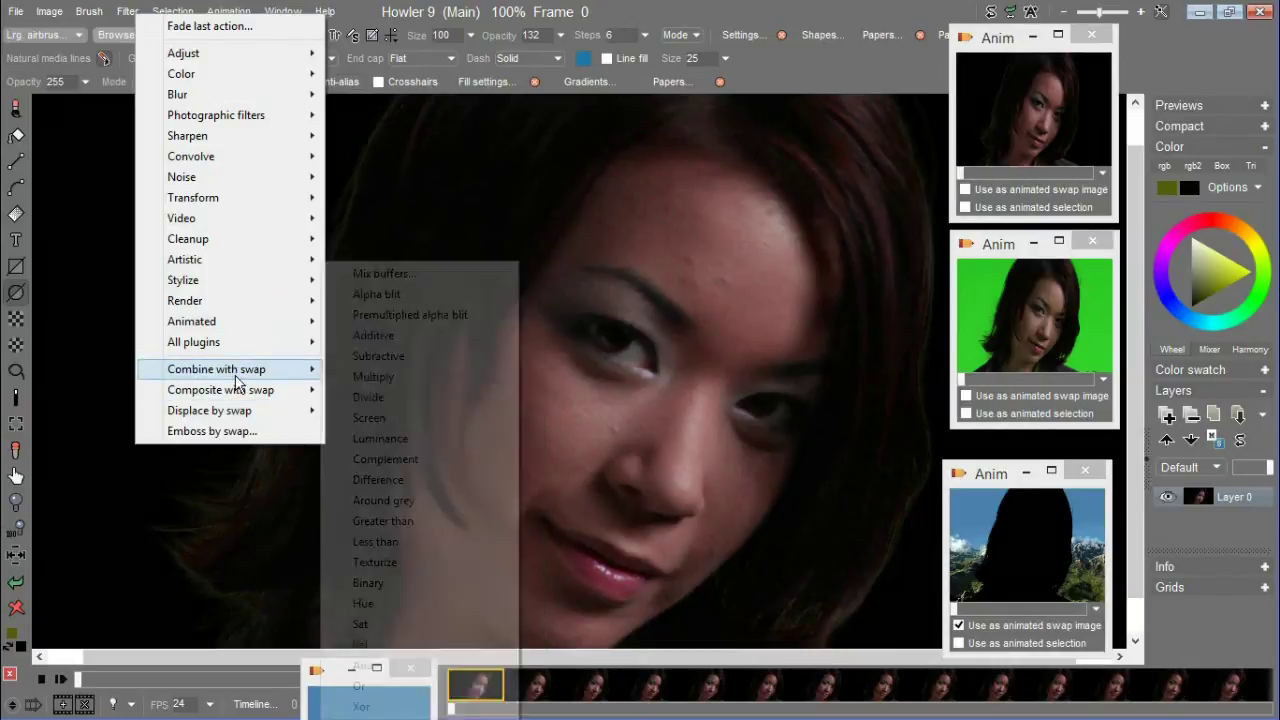
left_click(393, 121)
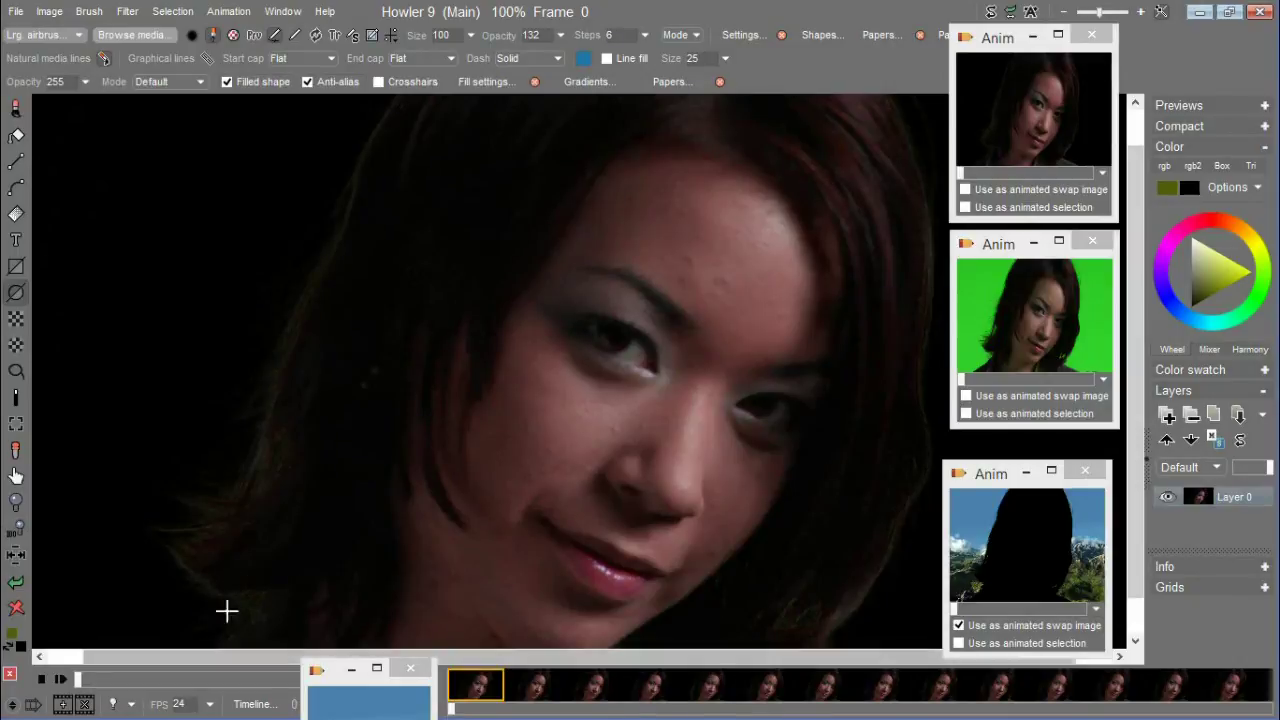
Step: Combine the black-background foreground with the silhouetted landscape swap using the Additive filter on all frames
left_click(127, 11)
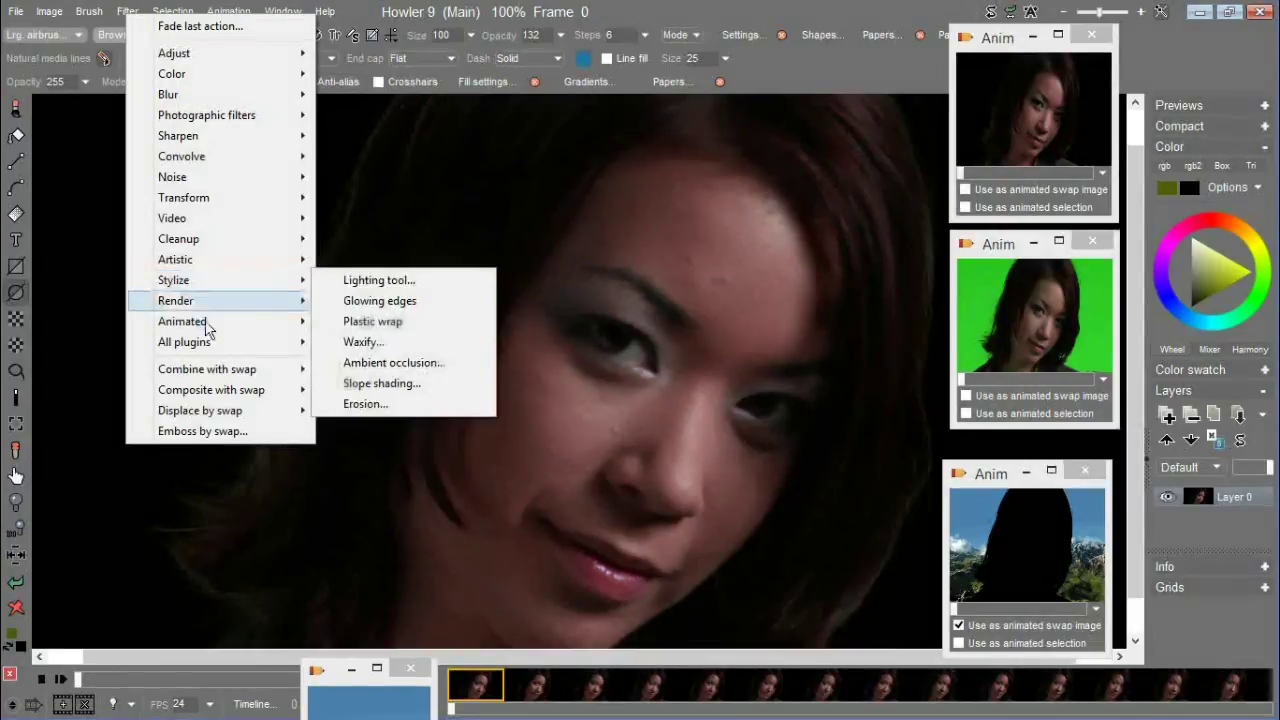
mouse_move(255, 342)
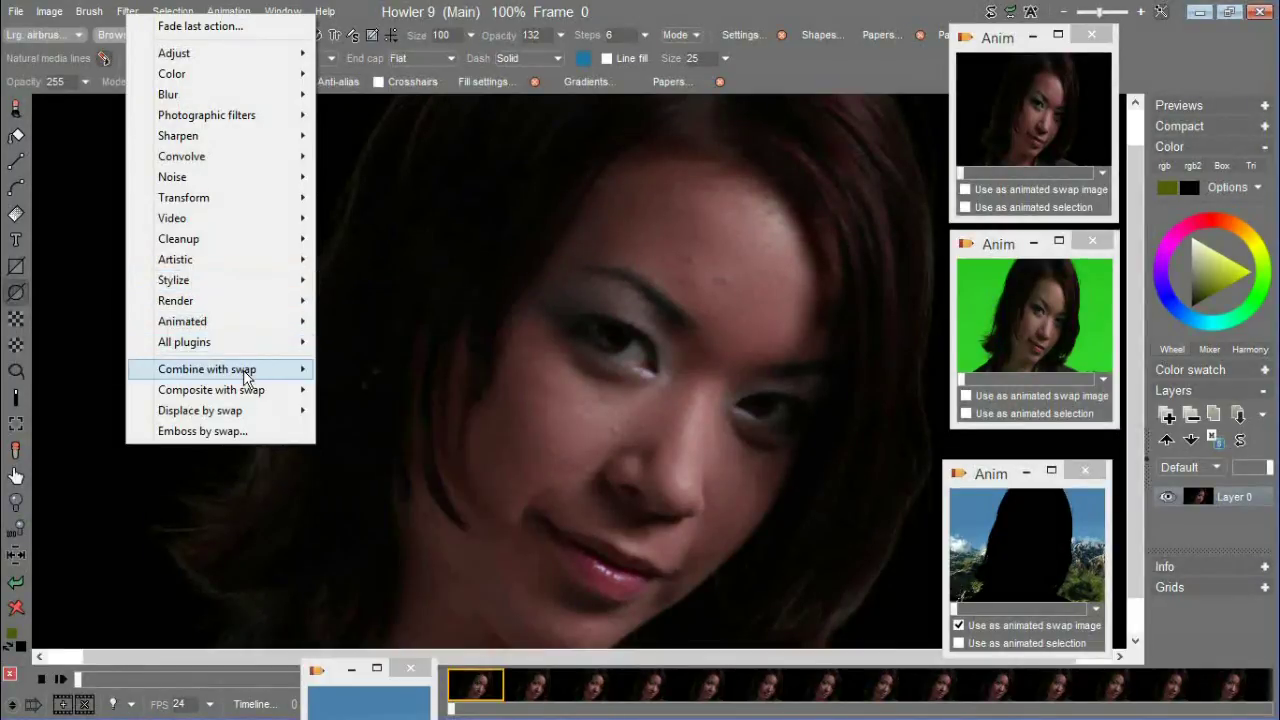
mouse_move(247, 376)
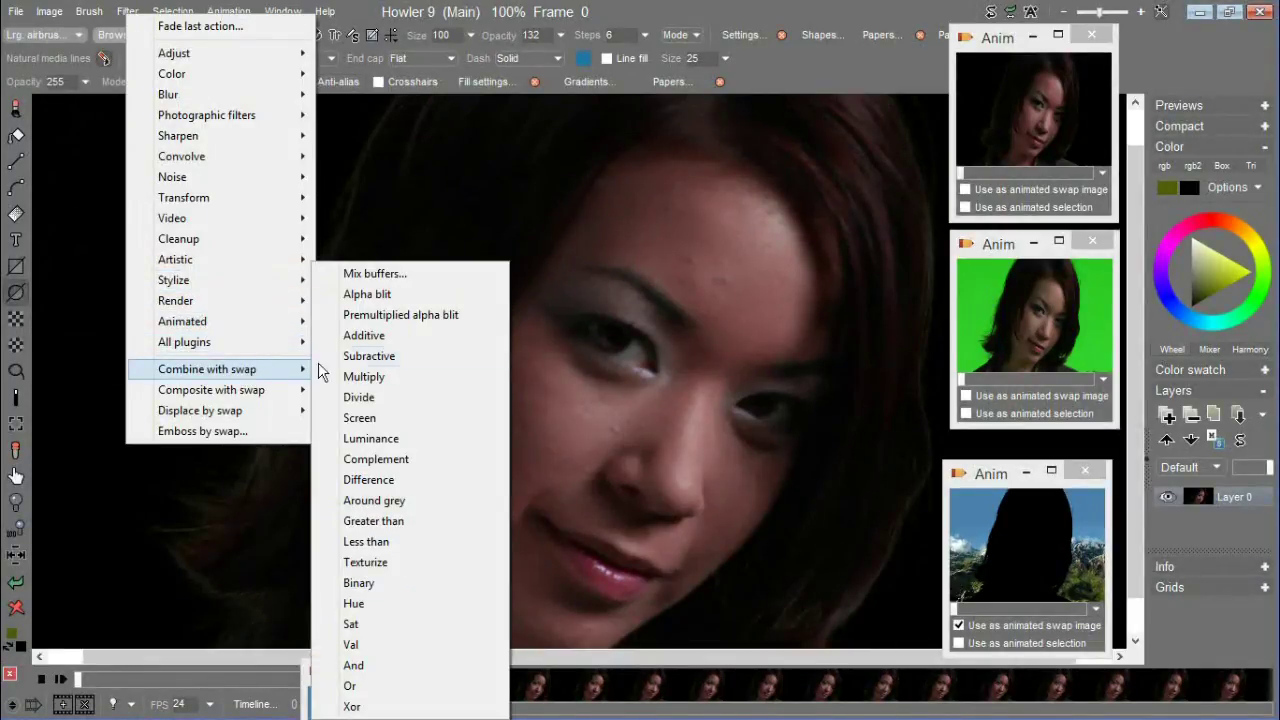
left_click(365, 336)
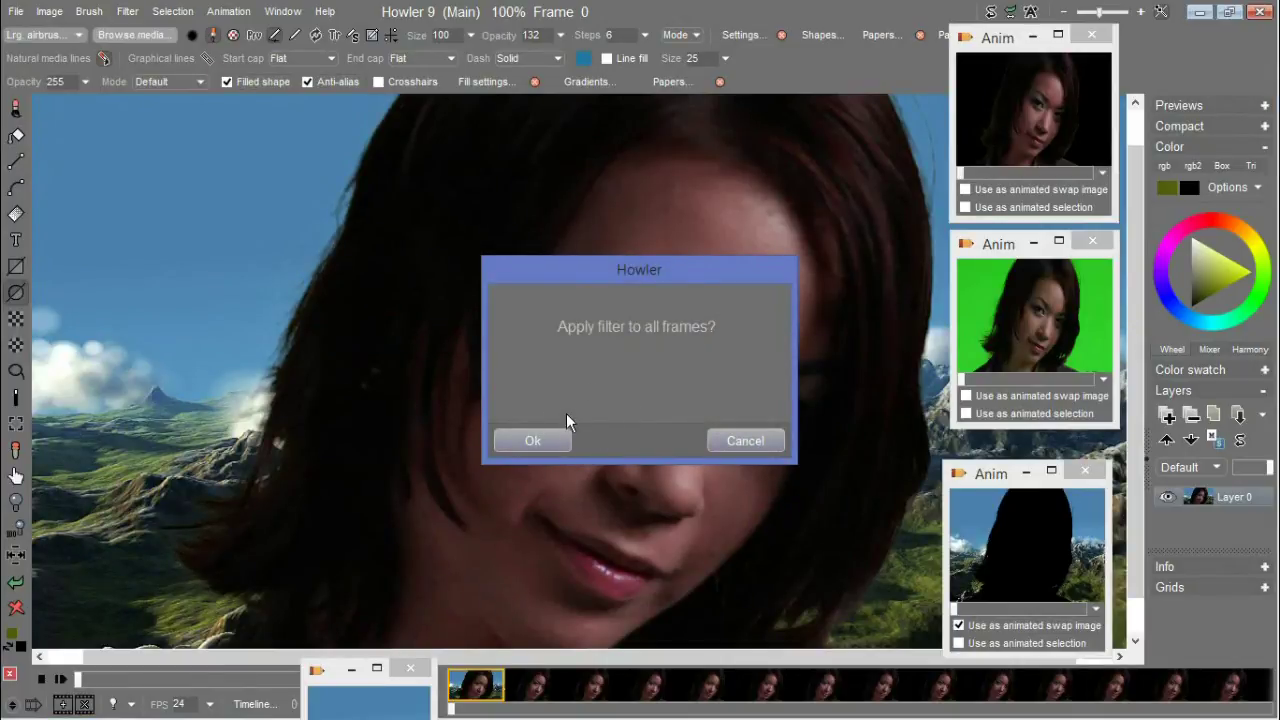
left_click(558, 438)
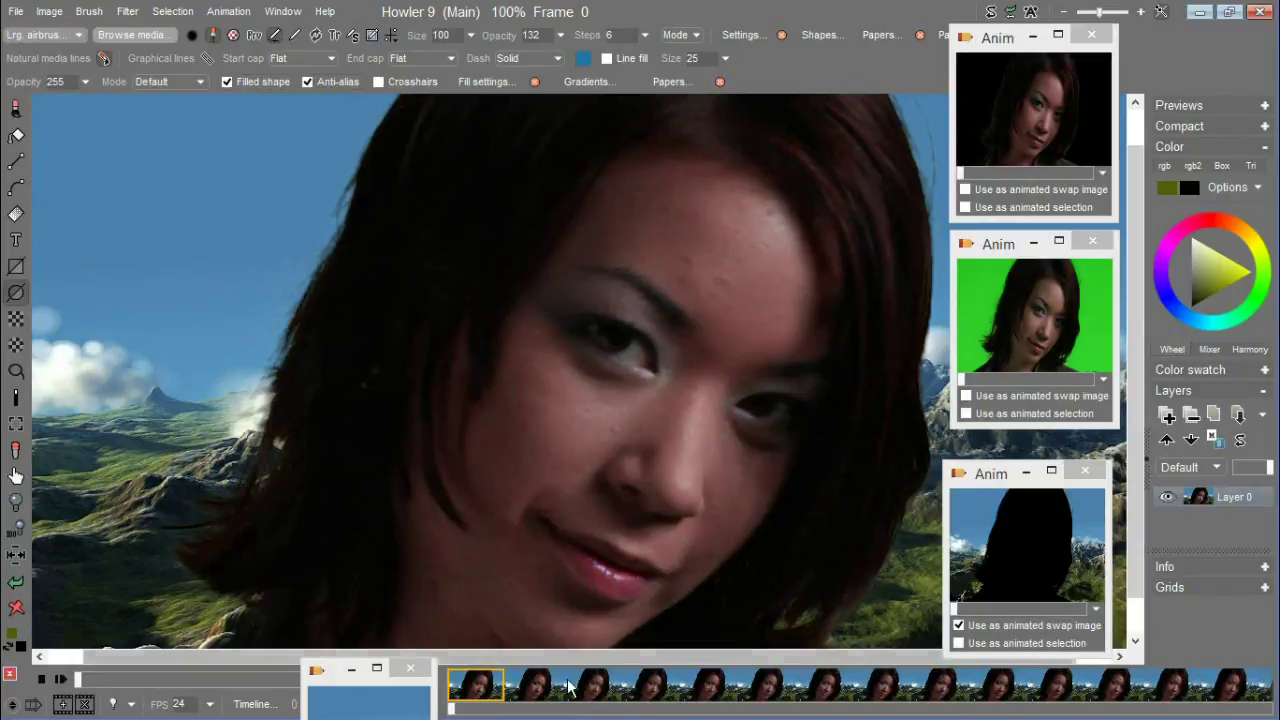
Step: Play back the additive composite to check the hair edges, and return to frame 3
left_click(600, 690)
key("space")
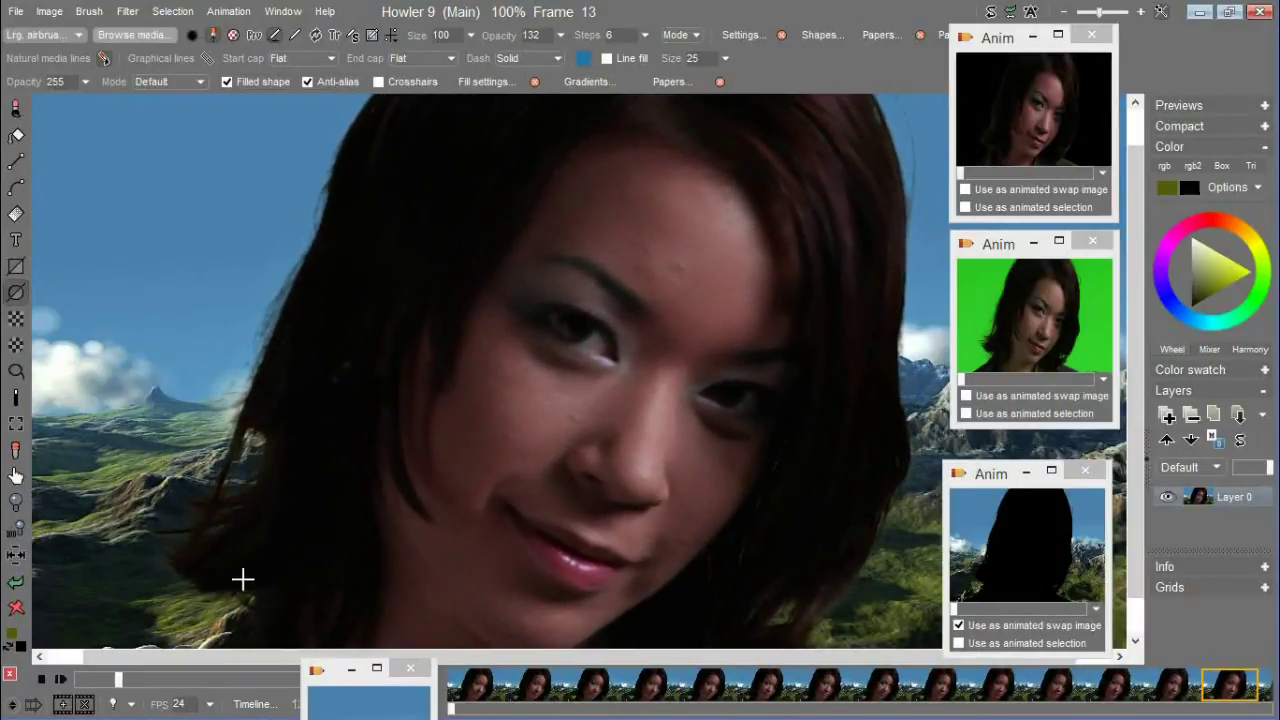
left_click(650, 688)
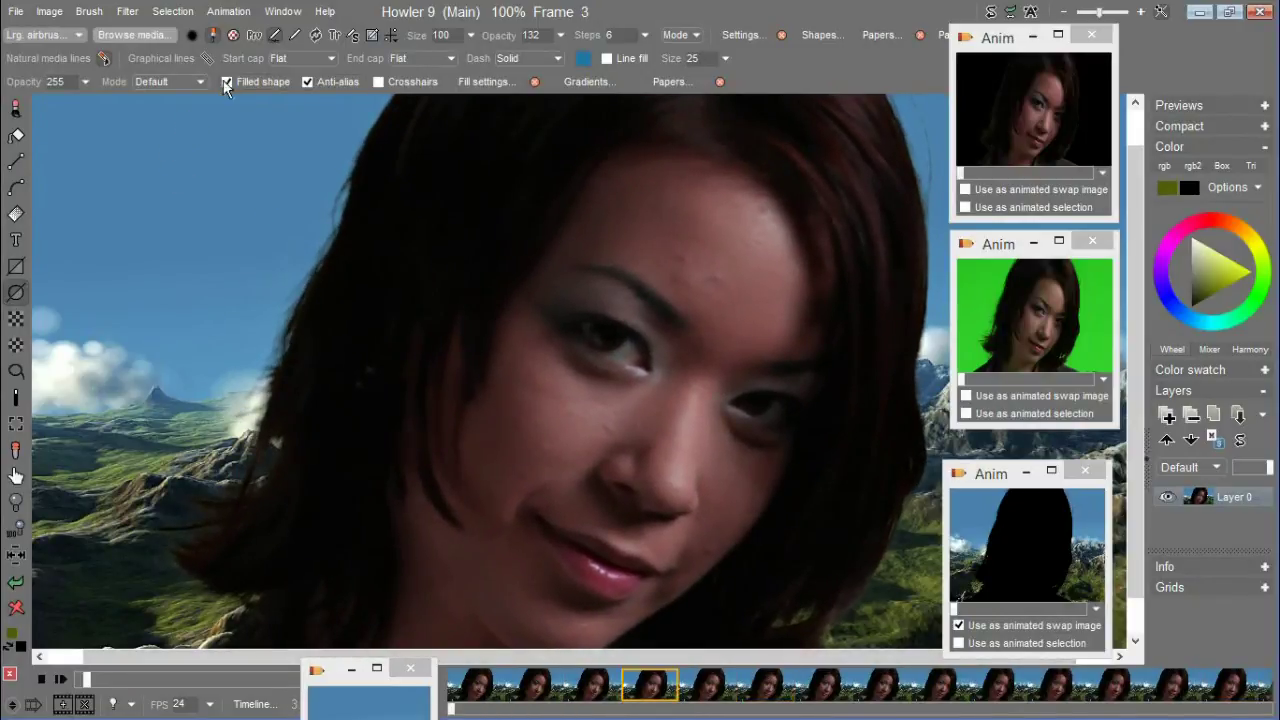
Step: Store the additive composite animation in memory
left_click(122, 12)
left_click(245, 11)
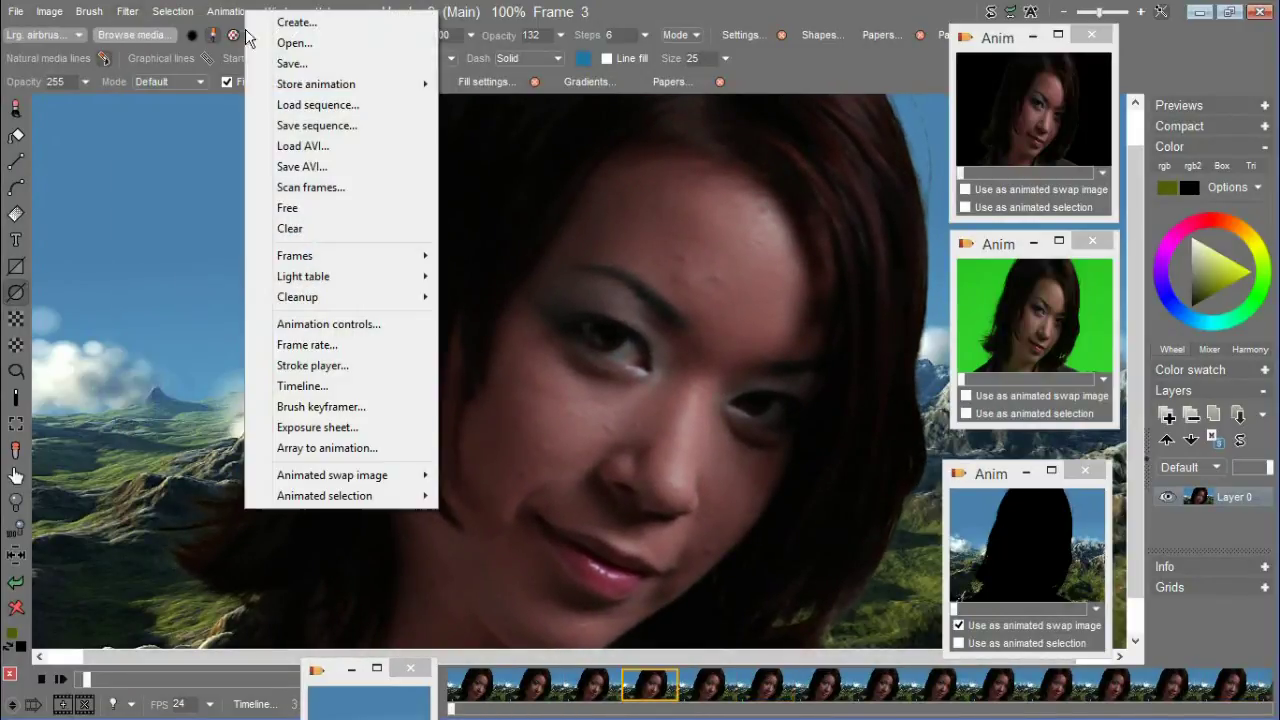
mouse_move(300, 84)
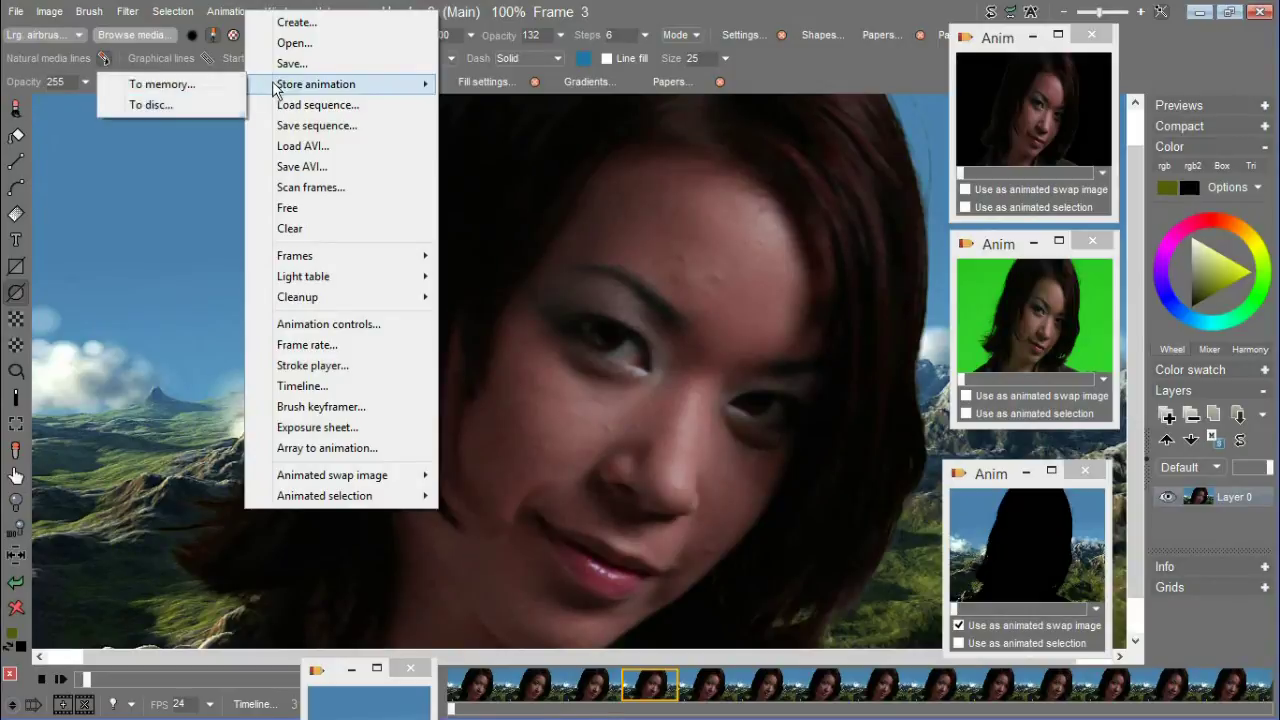
left_click(208, 88)
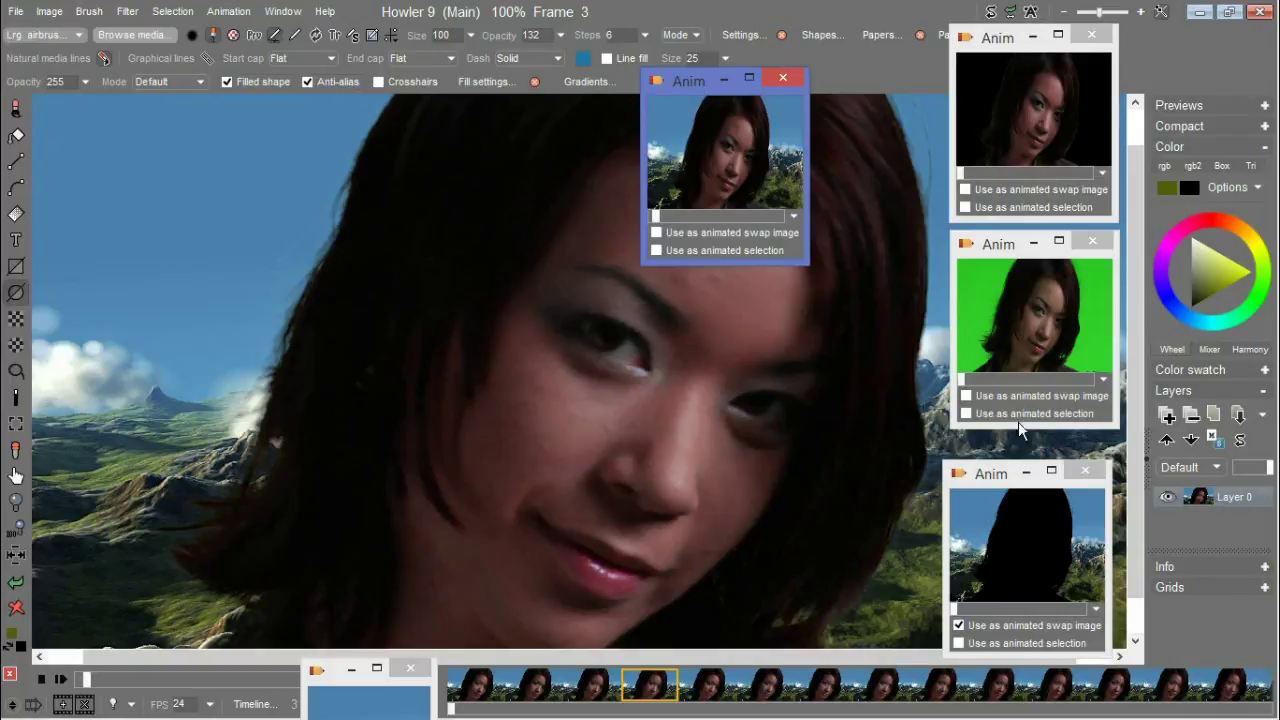
Step: Restore the stored black-background foreground animation and step to another frame and back to frame 0 to refresh the animated swap image
double_click(1035, 120)
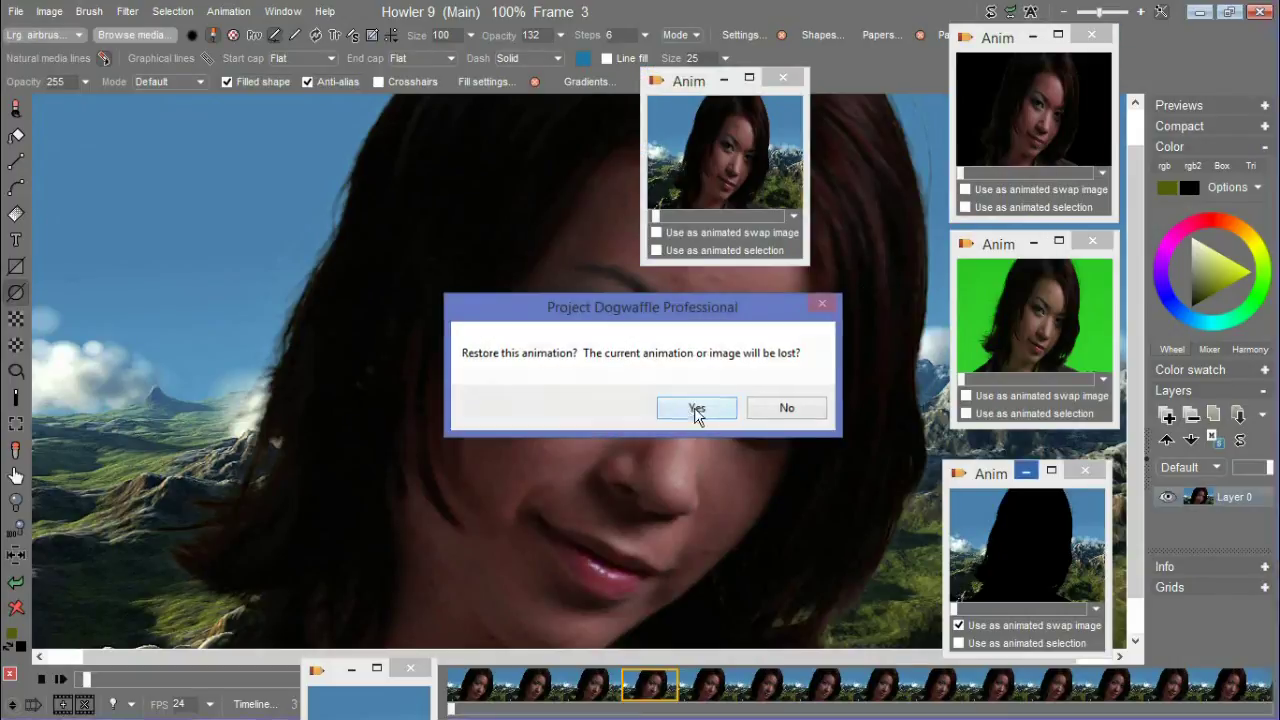
left_click(692, 410)
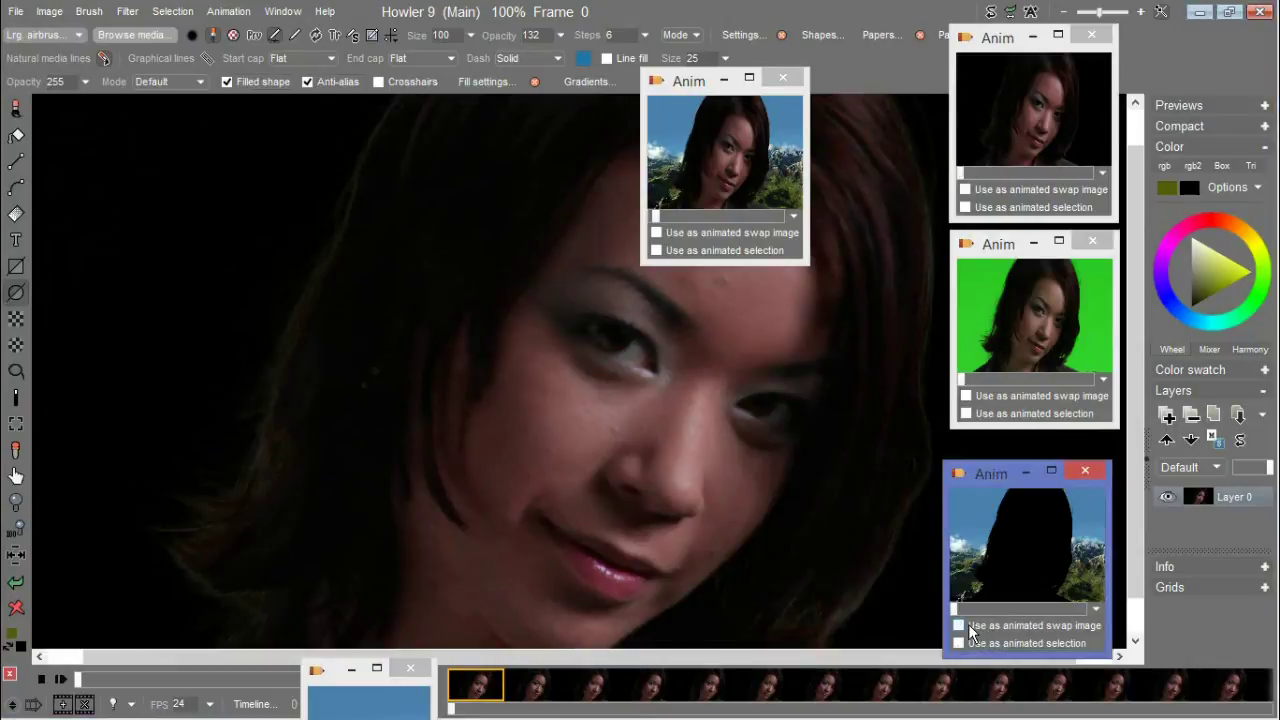
left_click(556, 686)
left_click(476, 686)
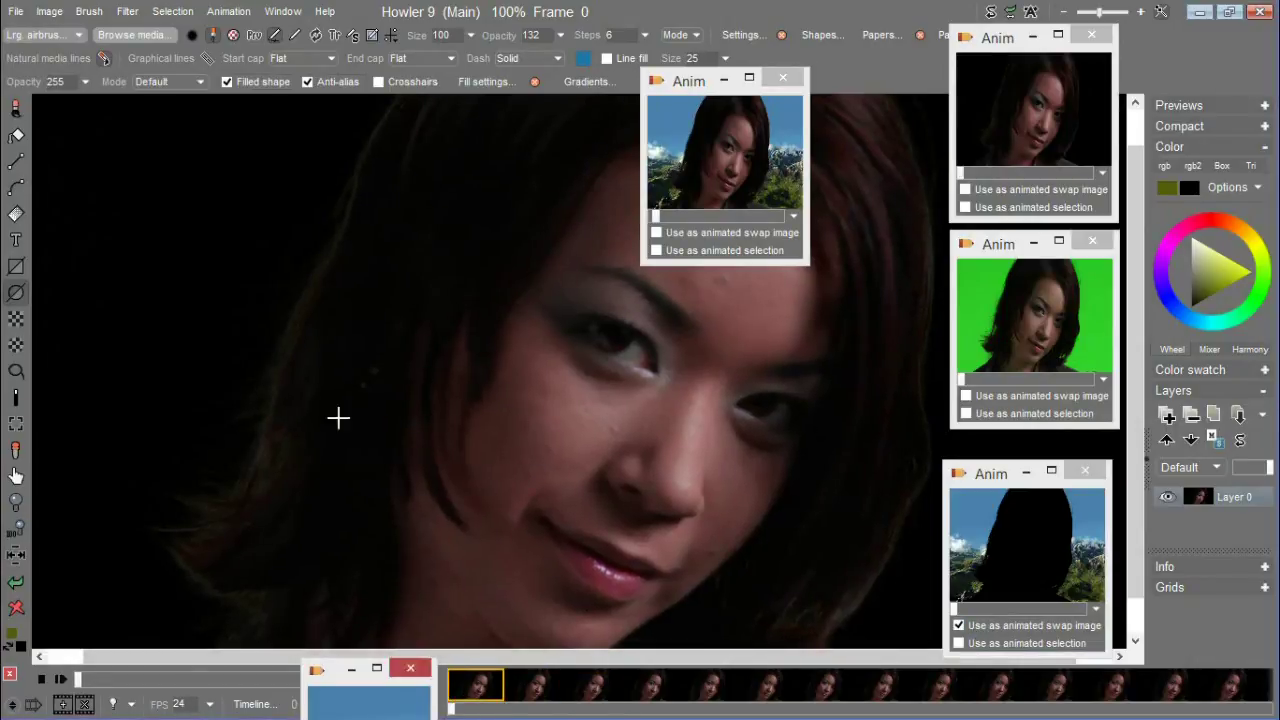
Step: Combine the restored foreground with the silhouetted landscape swap using the Screen filter on all frames
left_click(130, 11)
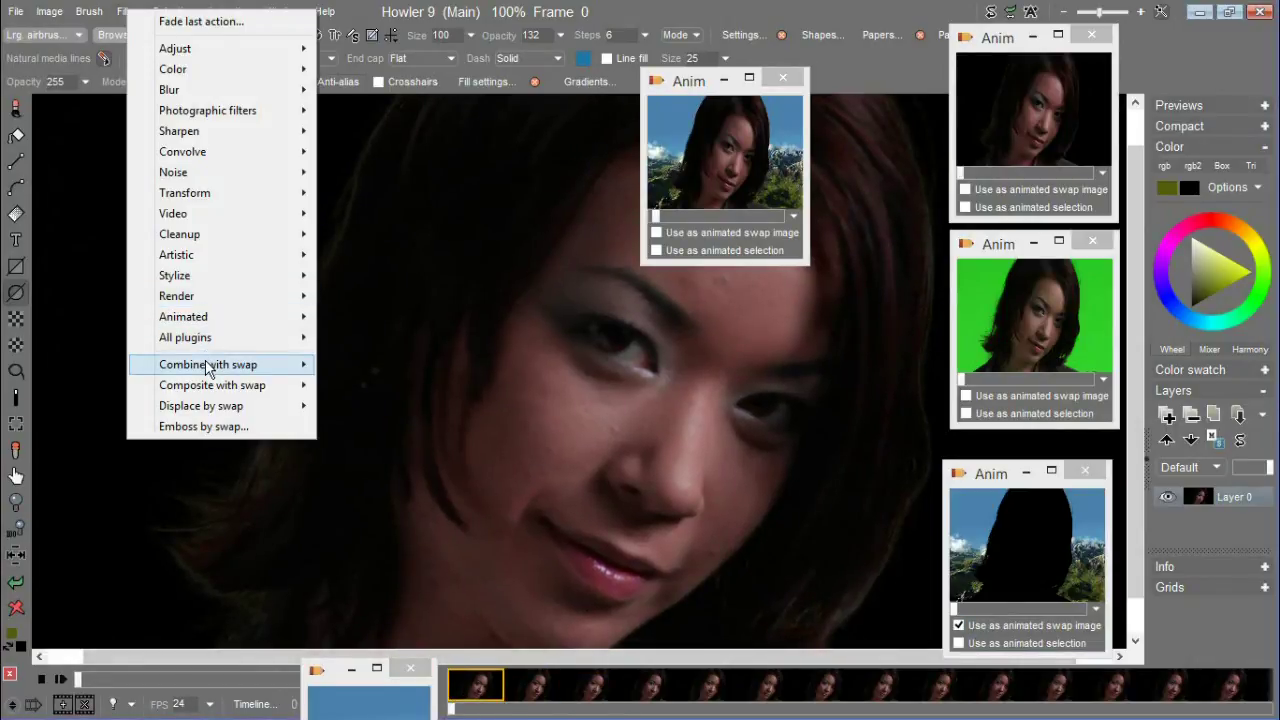
mouse_move(208, 366)
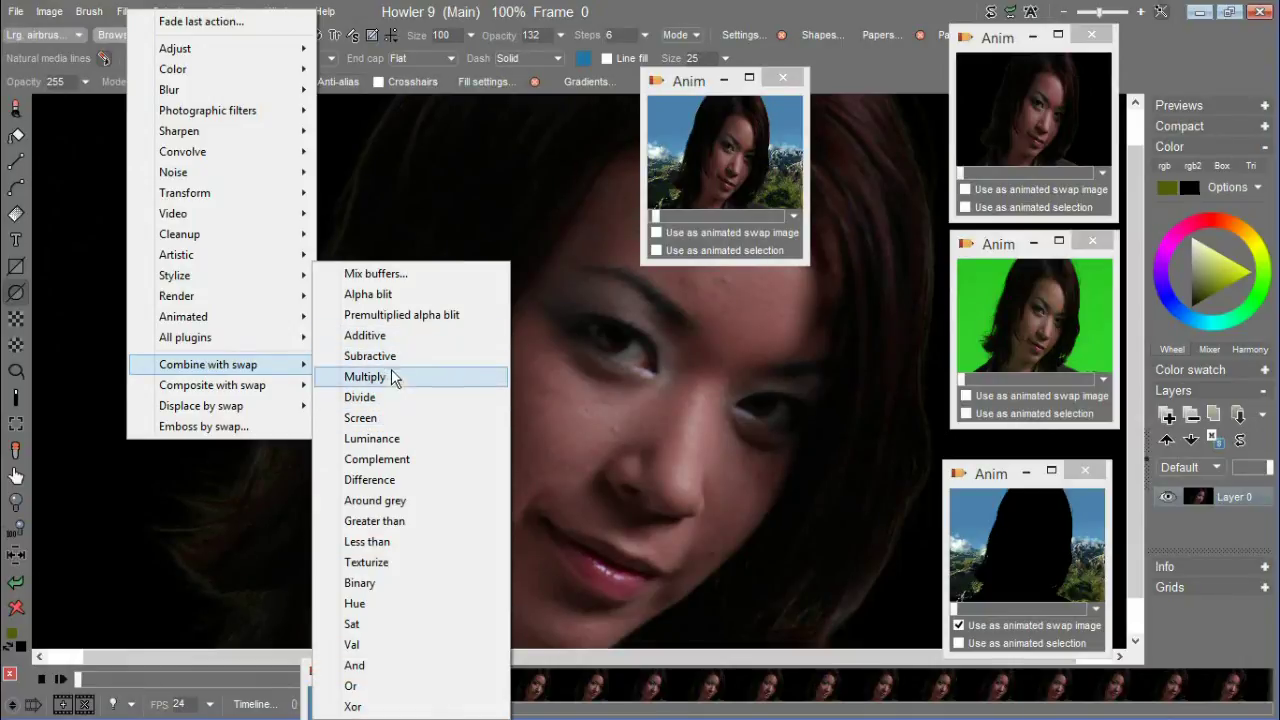
left_click(390, 418)
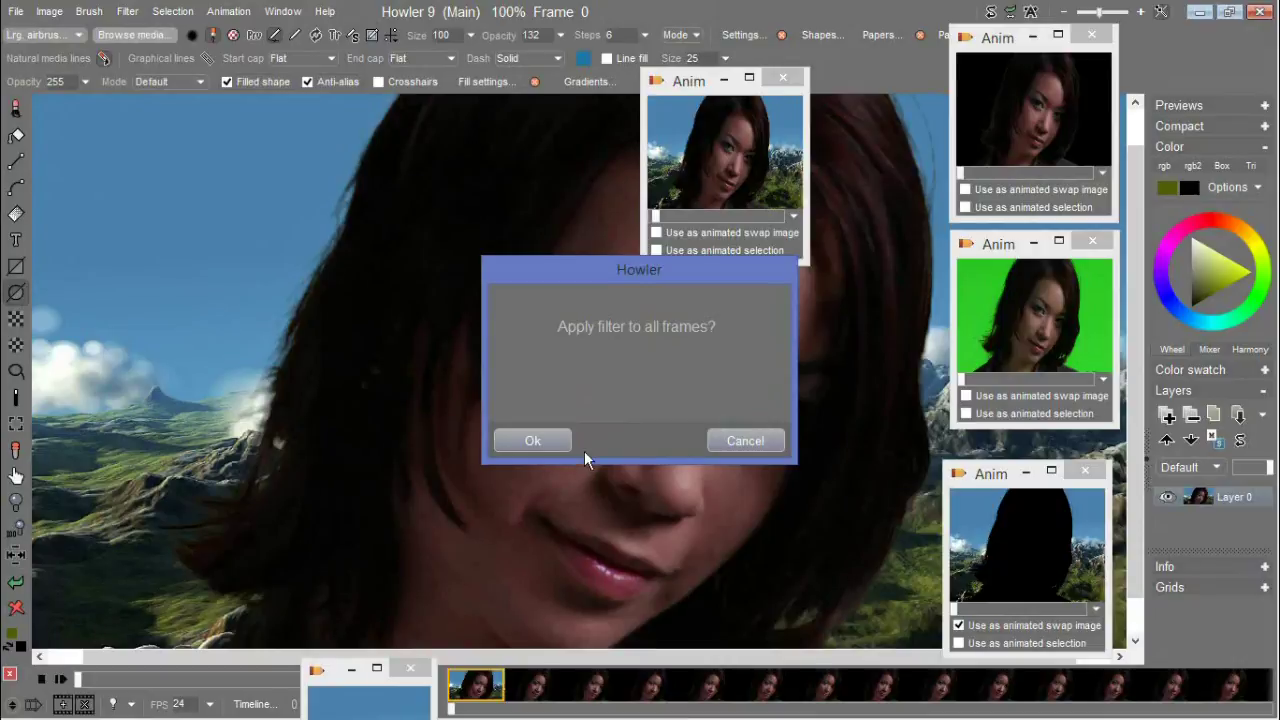
left_click(560, 442)
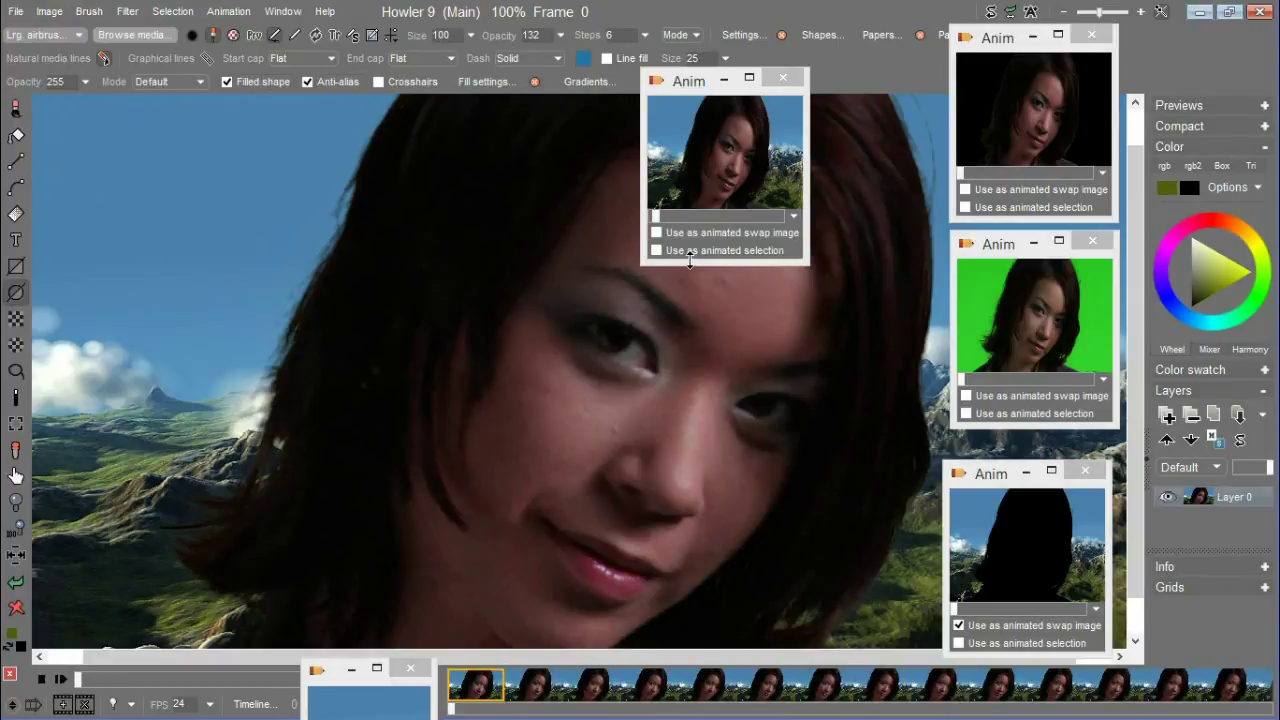
Step: Check other frames of the screen composite and move the stored additive composite window off the picture, beside the silhouetted landscape window
left_click_drag(690, 90, 726, 144)
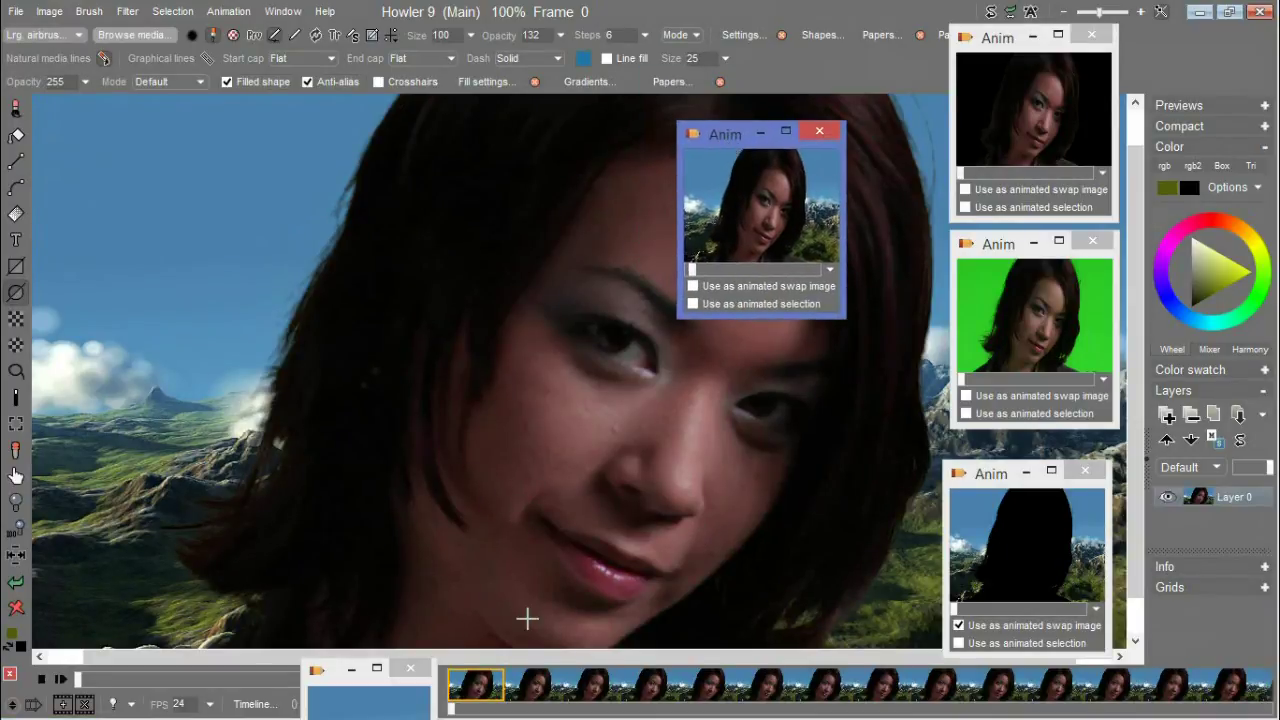
left_click(522, 685)
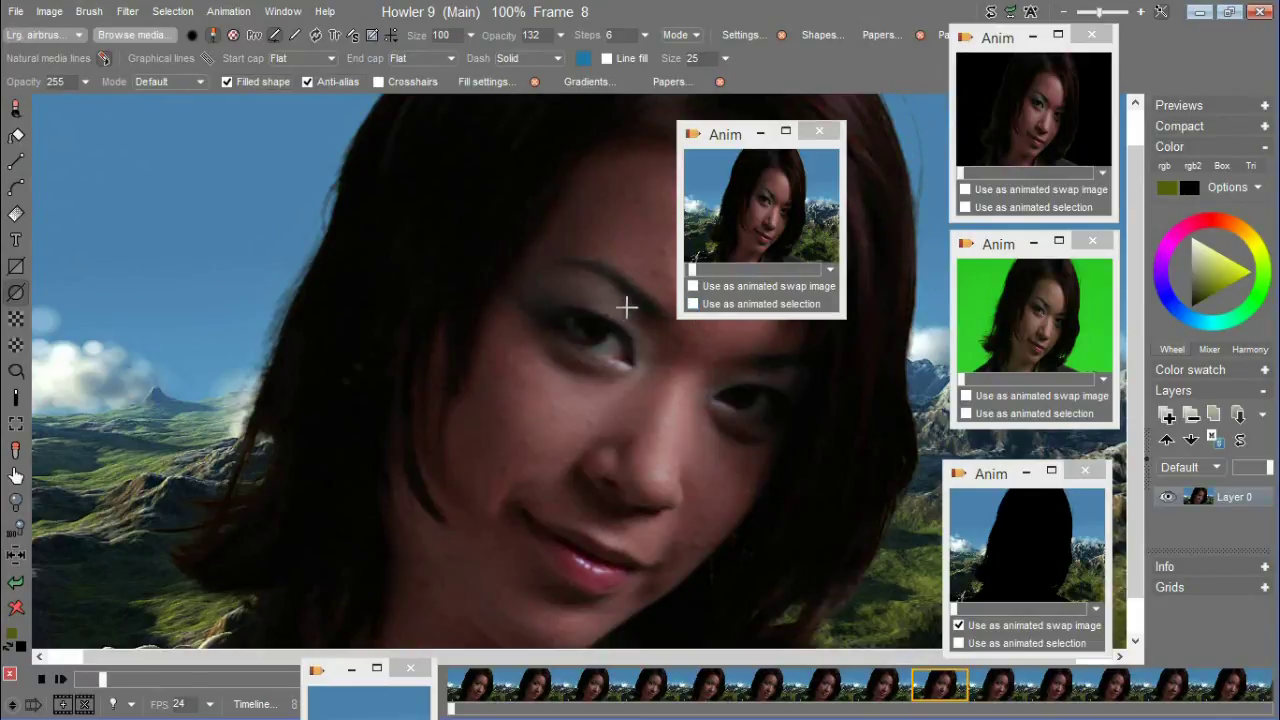
left_click_drag(727, 134, 819, 472)
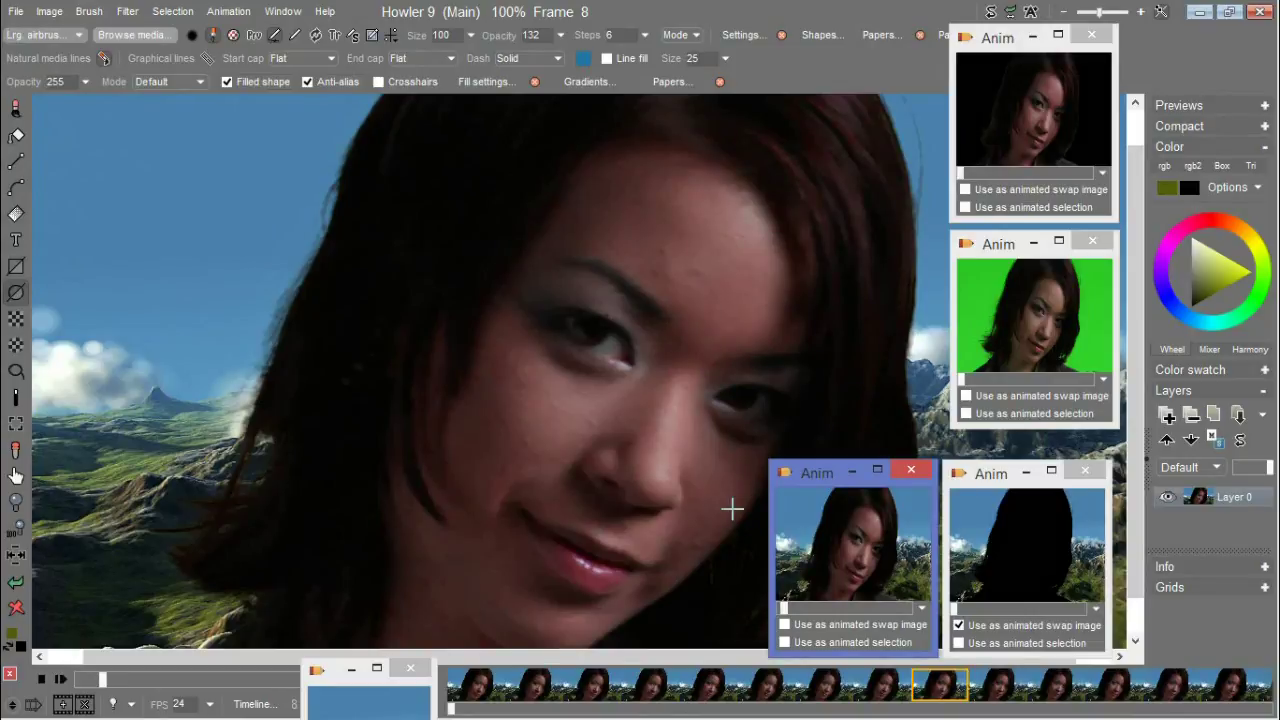
left_click_drag(815, 475, 1152, 509)
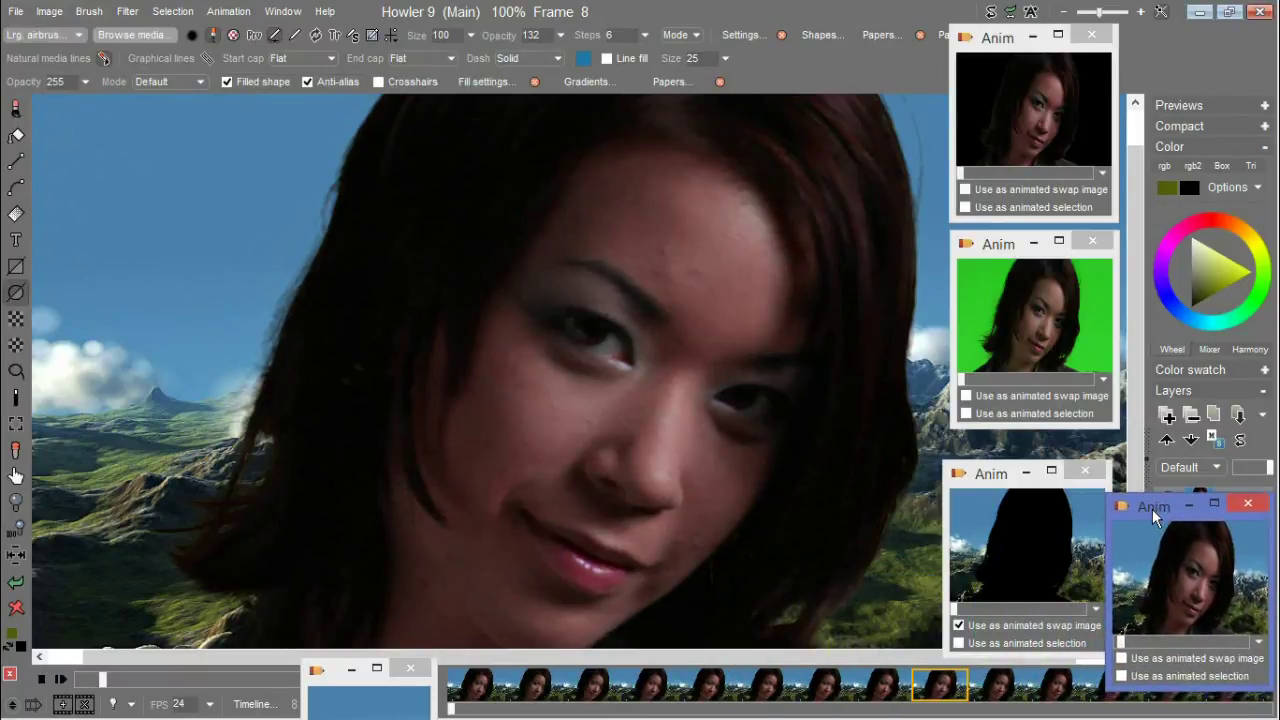